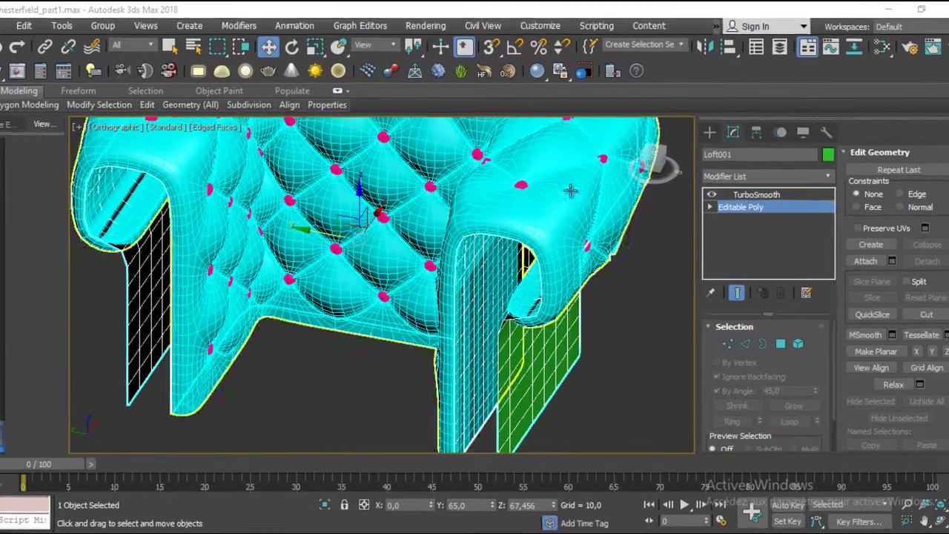
# Select Loft002, orbit and zoom to inspect its smoothed tufted back and rolled arms, then switch to the reference photo.
pyautogui.click(570, 191)
pyautogui.scroll(-5, 570, 191)
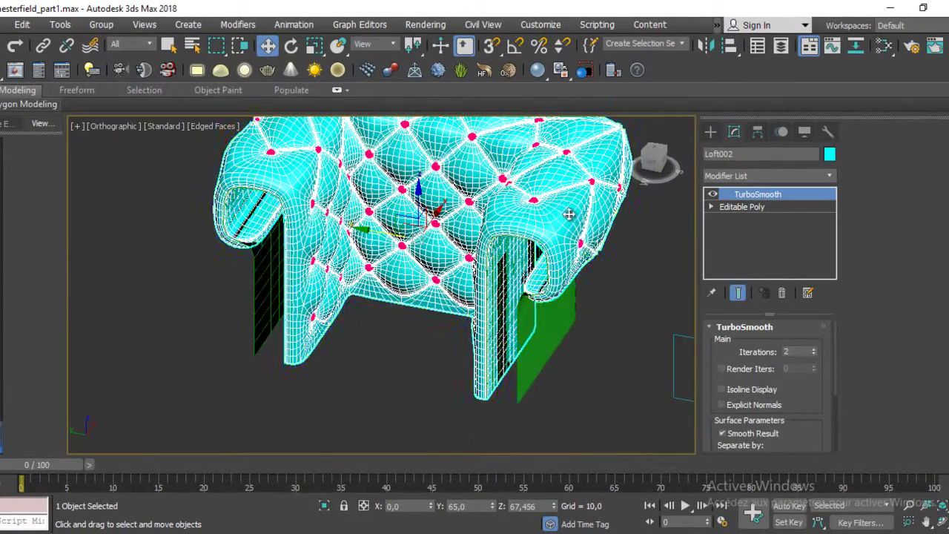
pyautogui.moveTo(571, 191)
pyautogui.keyDown('alt'); pyautogui.mouseDown(button='middle')
pyautogui.moveTo(456, 191)
pyautogui.moveTo(512, 234)
pyautogui.mouseUp(button='middle'); pyautogui.keyUp('alt')
pyautogui.scroll(5, 512, 233)
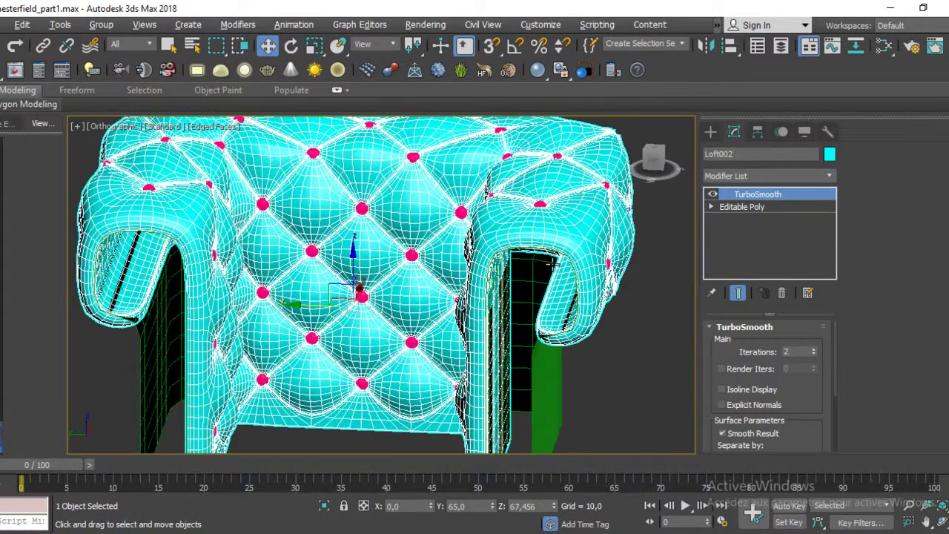
pyautogui.keyDown('alt'); pyautogui.moveTo(553, 261); pyautogui.dragTo(536, 255, button='middle'); pyautogui.keyUp('alt')
pyautogui.hotkey('alt', 'Tab')
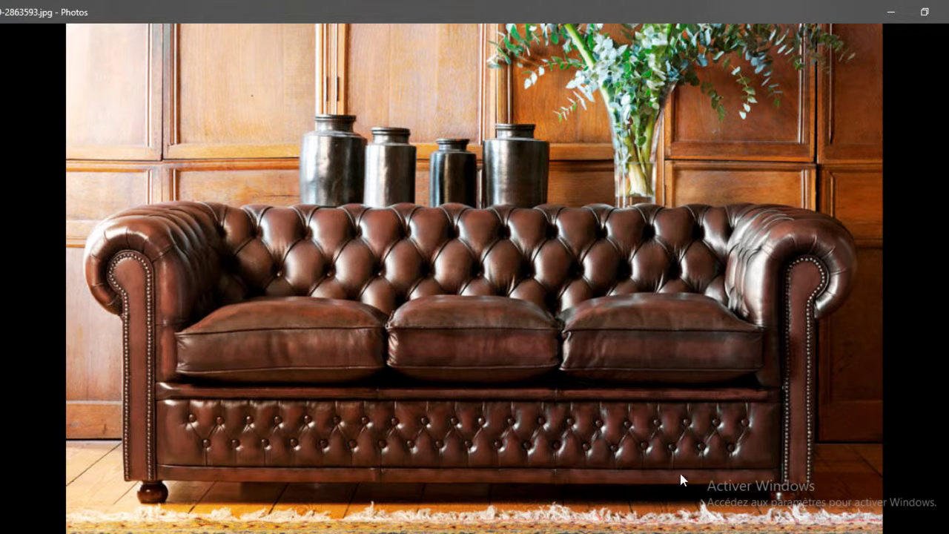
# Minimize the Chesterfield reference photo to return to 3ds Max.
pyautogui.click(890, 9)
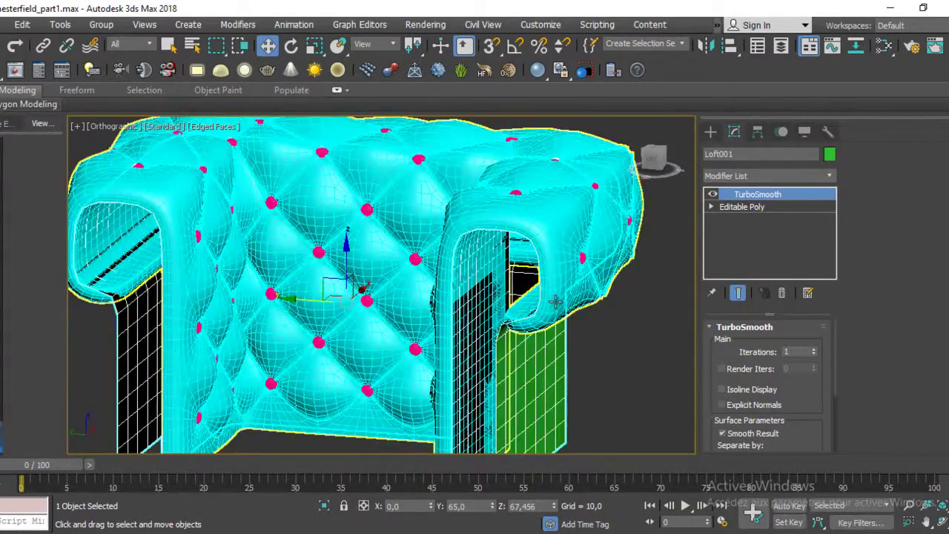
# Enter Edge mode on Loft001's Editable Poly and orbit to an angled view of the tufted cushions.
pyautogui.keyDown('alt'); pyautogui.moveTo(626, 299); pyautogui.dragTo(506, 337, button='middle'); pyautogui.keyUp('alt')
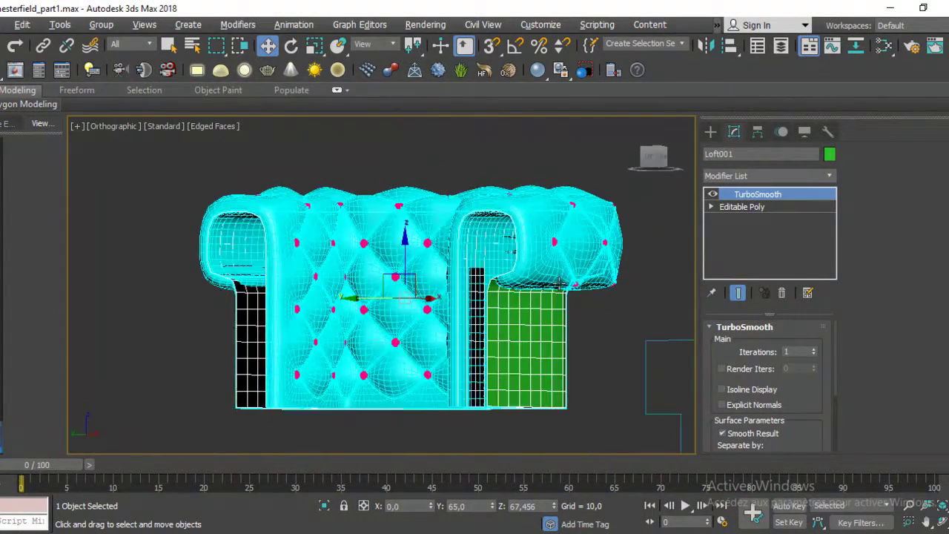
pyautogui.click(733, 207)
pyautogui.click(745, 343)
pyautogui.scroll(3, 434, 259)
pyautogui.scroll(2, 434, 258)
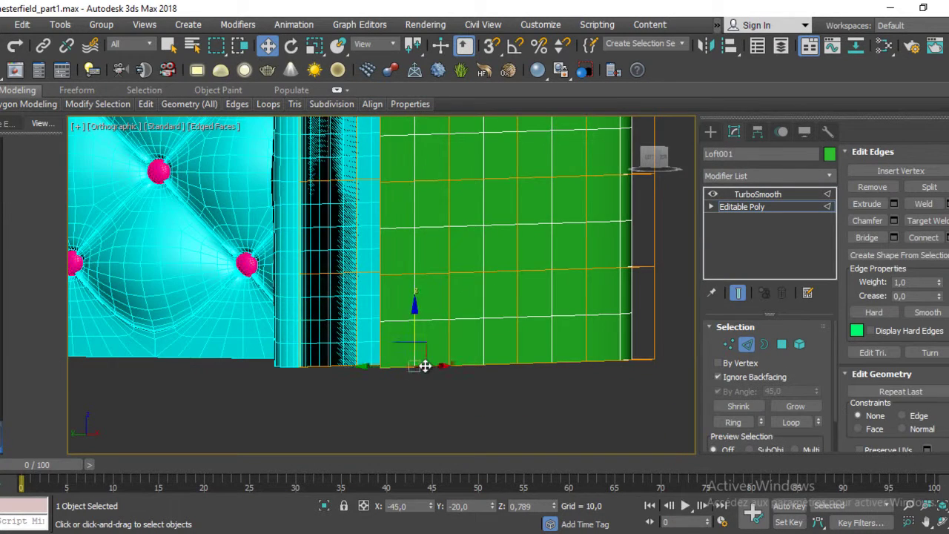
pyautogui.moveTo(425, 366)
pyautogui.keyDown('alt'); pyautogui.mouseDown(button='middle')
pyautogui.moveTo(564, 347)
pyautogui.moveTo(521, 367)
pyautogui.moveTo(516, 304)
pyautogui.mouseUp(button='middle'); pyautogui.keyUp('alt')
pyautogui.moveTo(513, 249)
pyautogui.keyDown('alt'); pyautogui.mouseDown(button='middle')
pyautogui.moveTo(464, 220)
pyautogui.moveTo(501, 291)
pyautogui.moveTo(494, 350)
pyautogui.mouseUp(button='middle'); pyautogui.keyUp('alt')
# End isolation from the viewport menu so the whole sofa is shown.
pyautogui.rightClick(452, 188)
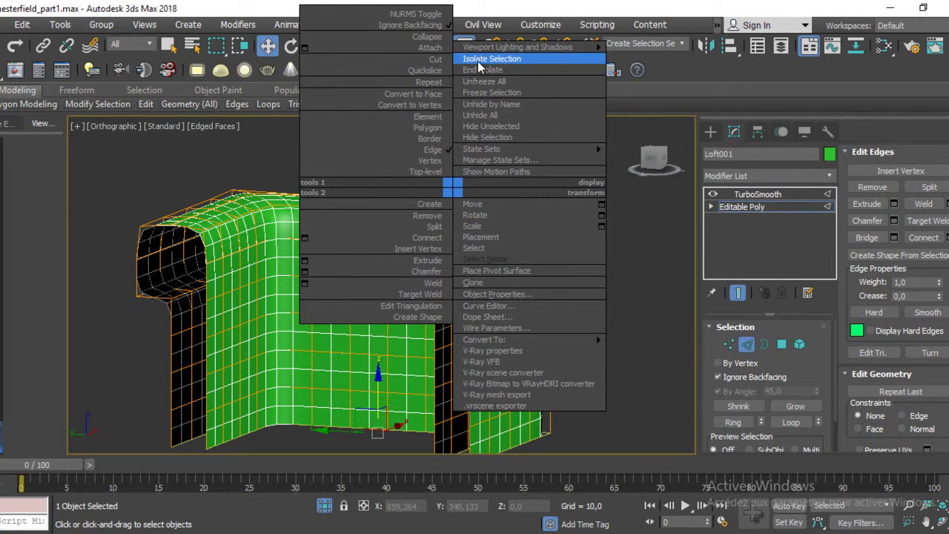
pyautogui.click(508, 76)
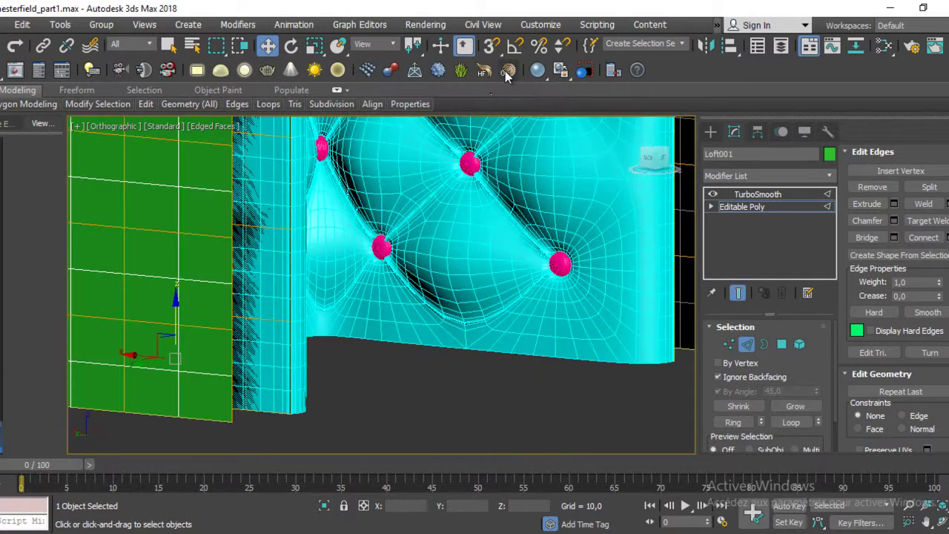
pyautogui.scroll(-5, 451, 205)
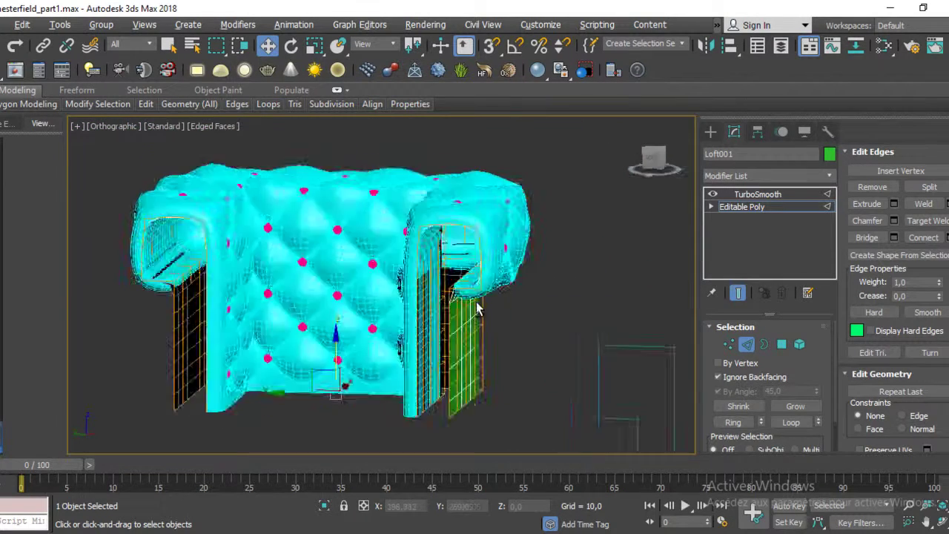
# Move the selected green lower faces down along Z, then raise them slightly.
pyautogui.keyDown('alt'); pyautogui.moveTo(475, 324); pyautogui.dragTo(423, 314, button='middle'); pyautogui.keyUp('alt')
pyautogui.scroll(3, 424, 313)
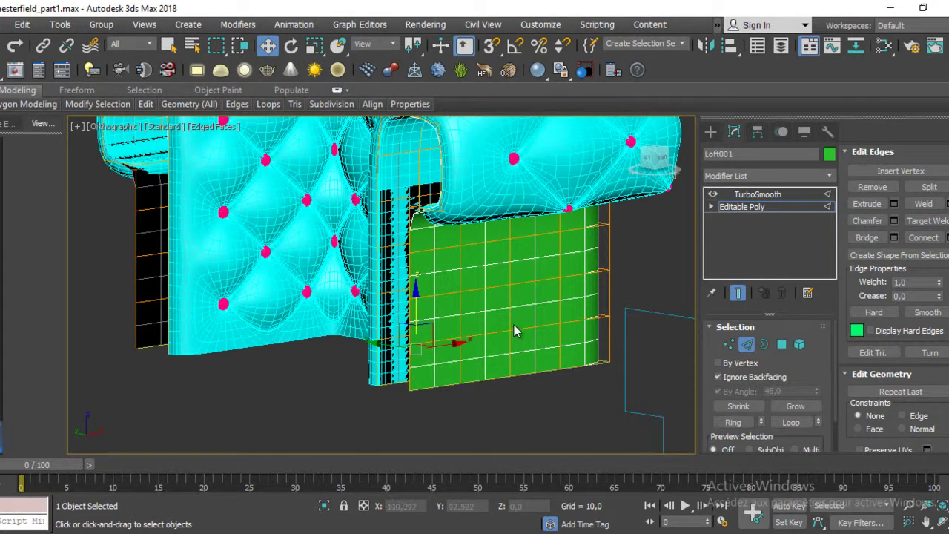
pyautogui.moveTo(415, 307); pyautogui.dragTo(415, 293)
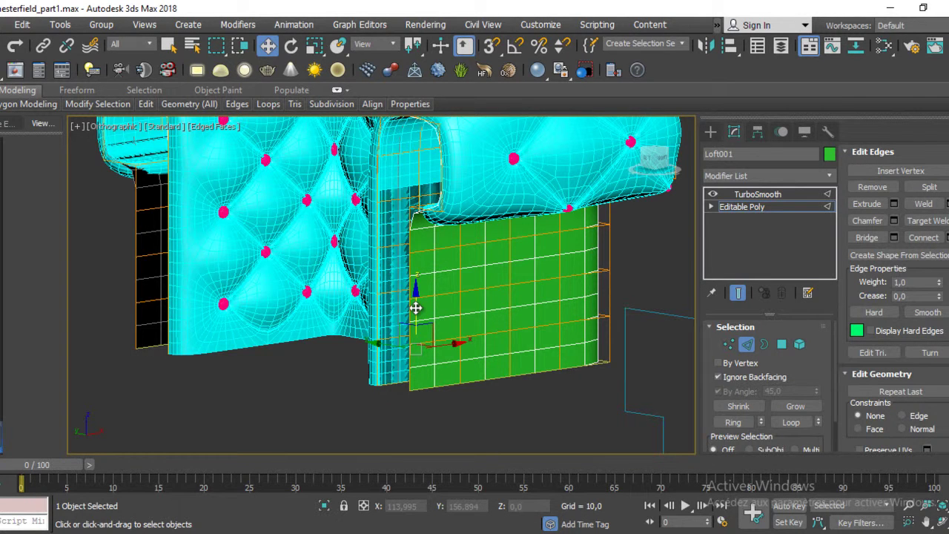
pyautogui.scroll(-4, 413, 293)
pyautogui.keyDown('alt'); pyautogui.moveTo(413, 294); pyautogui.dragTo(410, 278, button='middle'); pyautogui.keyUp('alt')
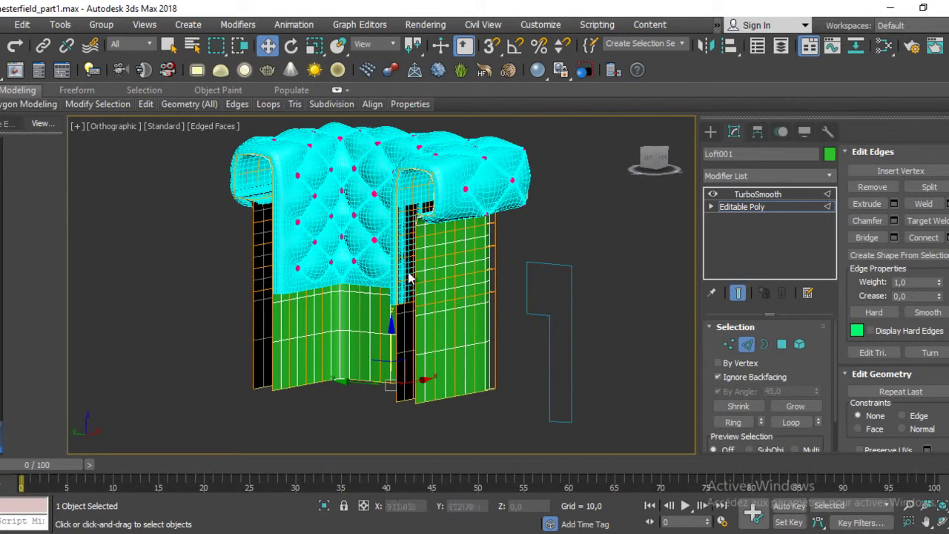
pyautogui.moveTo(390, 342); pyautogui.dragTo(389, 314)
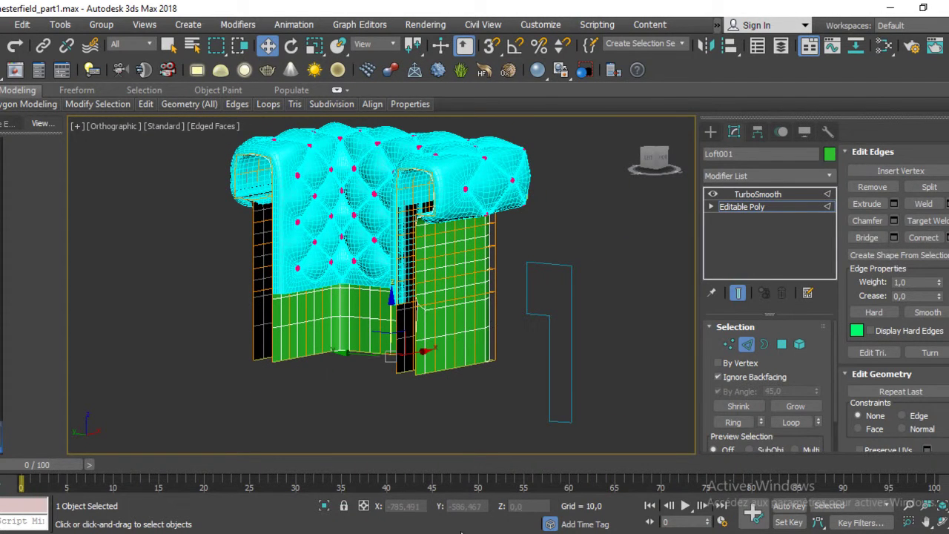
# Compare the model with the leather Chesterfield photo, then minimize the photo.
pyautogui.hotkey('alt', 'Tab')
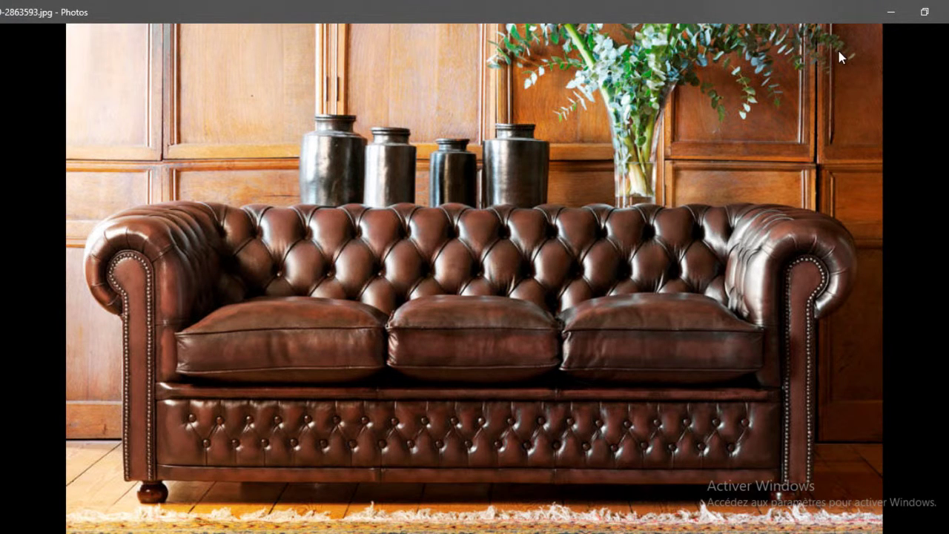
pyautogui.click(889, 12)
# Orbit Loft001 to a three-quarter right view and select TurboSmooth in the modifier stack.
pyautogui.keyDown('alt'); pyautogui.moveTo(437, 322); pyautogui.dragTo(552, 288, button='middle'); pyautogui.keyUp('alt')
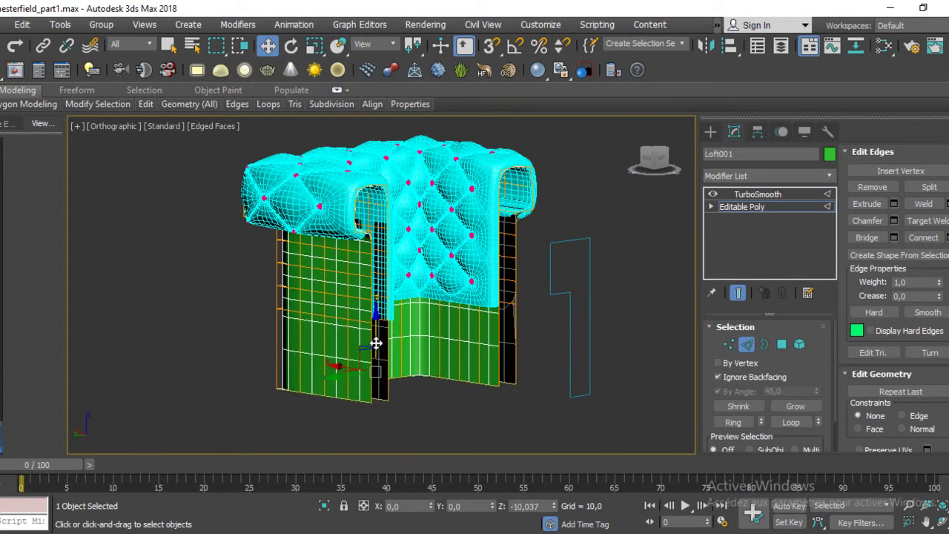
pyautogui.moveTo(376, 333)
pyautogui.keyDown('alt'); pyautogui.mouseDown(button='middle')
pyautogui.moveTo(526, 388)
pyautogui.moveTo(369, 352)
pyautogui.mouseUp(button='middle'); pyautogui.keyUp('alt')
pyautogui.scroll(2, 368, 352)
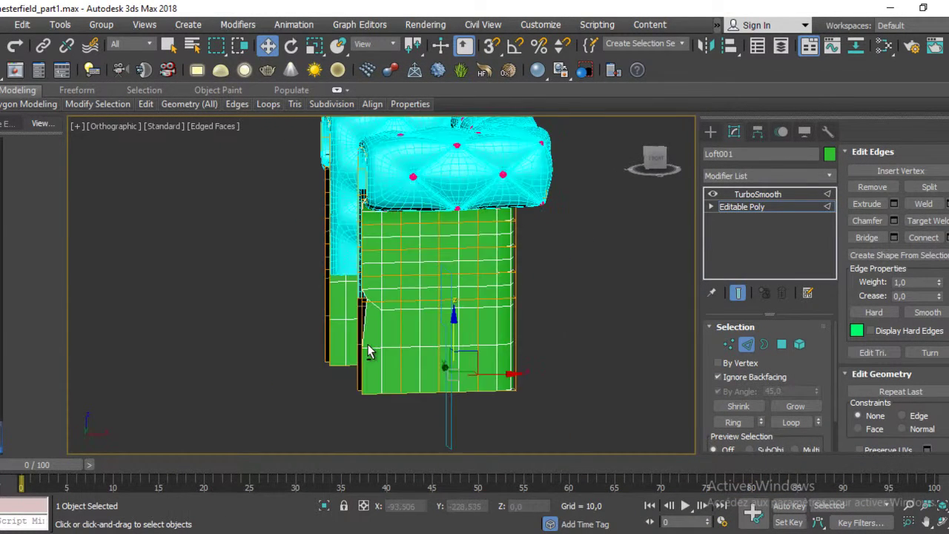
pyautogui.keyDown('alt'); pyautogui.moveTo(395, 301); pyautogui.dragTo(486, 304, button='middle'); pyautogui.keyUp('alt')
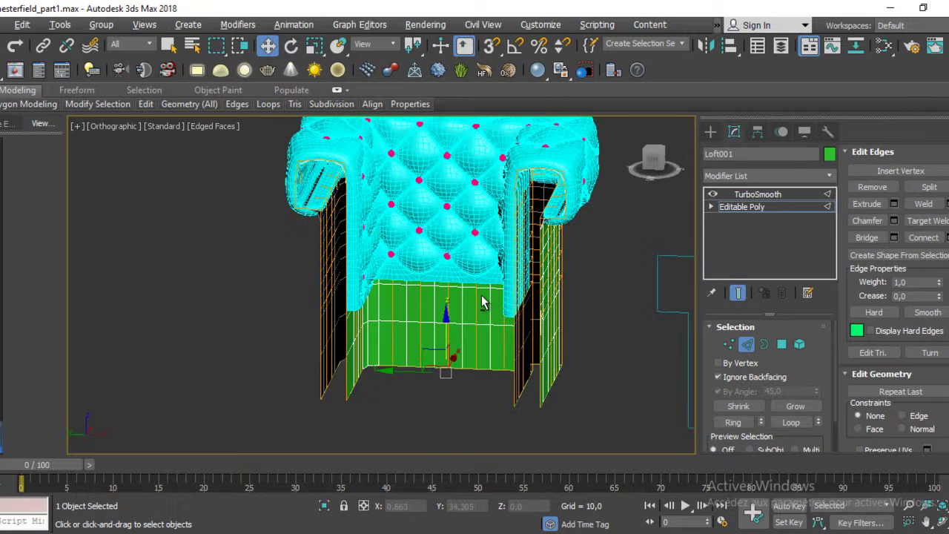
pyautogui.click(759, 194)
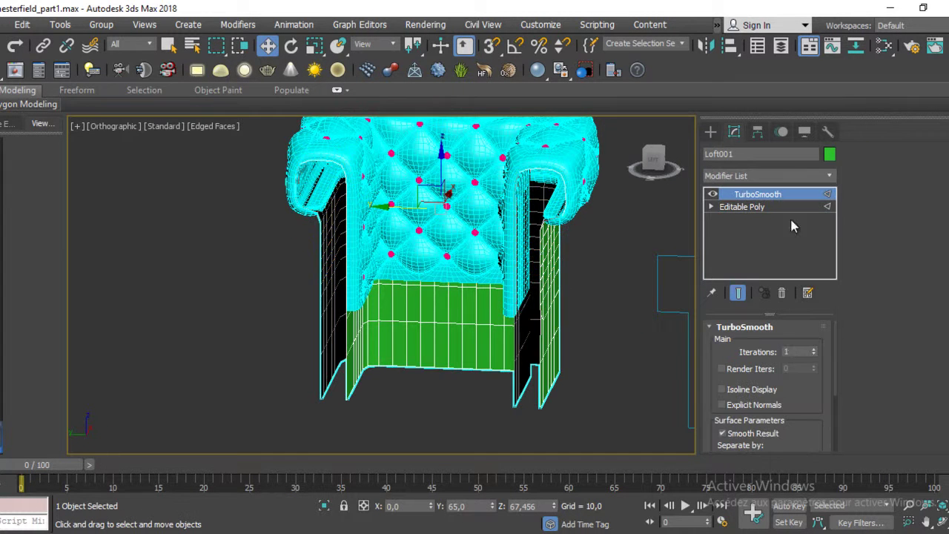
pyautogui.moveTo(627, 350)
pyautogui.keyDown('alt'); pyautogui.mouseDown(button='middle')
pyautogui.moveTo(674, 353)
pyautogui.moveTo(581, 291)
pyautogui.moveTo(583, 354)
pyautogui.moveTo(467, 328)
pyautogui.moveTo(483, 344)
pyautogui.moveTo(464, 313)
pyautogui.moveTo(479, 240)
pyautogui.moveTo(479, 273)
pyautogui.mouseUp(button='middle'); pyautogui.keyUp('alt')
# Disable TurboSmooth, drop to Editable Poly edges, and turn off Show End Result.
pyautogui.click(748, 207)
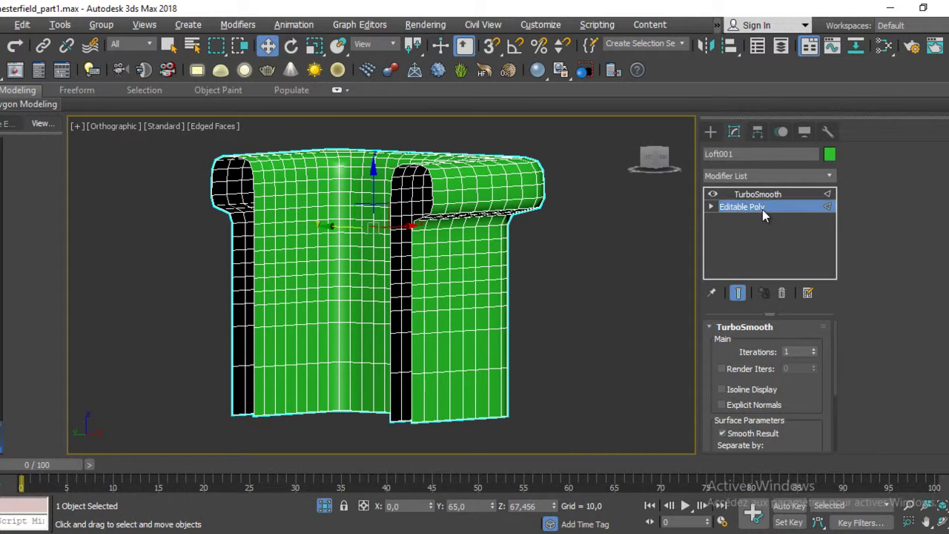
pyautogui.click(712, 194)
pyautogui.scroll(3, 429, 232)
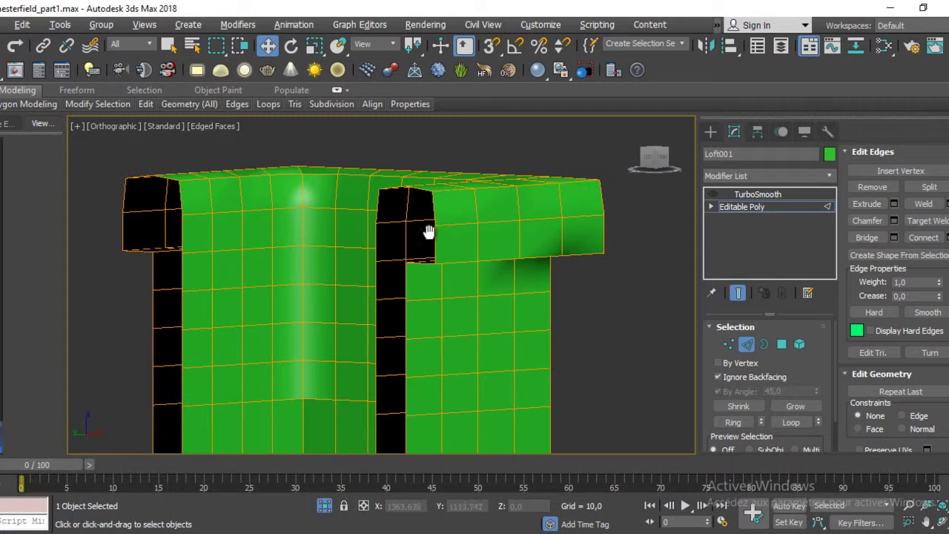
pyautogui.click(406, 320)
pyautogui.moveTo(583, 240)
pyautogui.keyDown('alt'); pyautogui.mouseDown(button='middle')
pyautogui.moveTo(512, 275)
pyautogui.moveTo(566, 277)
pyautogui.moveTo(599, 314)
pyautogui.mouseUp(button='middle'); pyautogui.keyUp('alt')
pyautogui.click(737, 294)
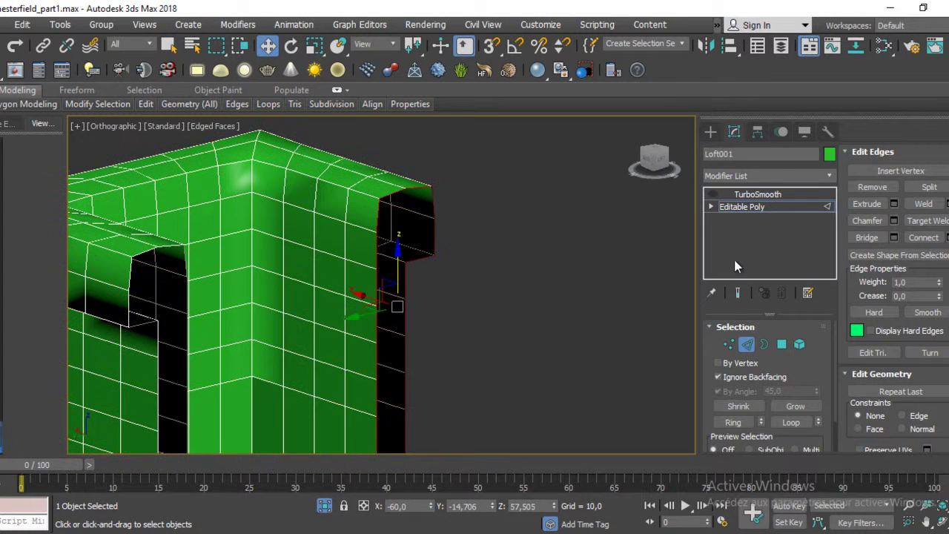
pyautogui.moveTo(515, 255)
pyautogui.keyDown('alt'); pyautogui.mouseDown(button='middle')
pyautogui.moveTo(525, 272)
pyautogui.moveTo(482, 257)
pyautogui.mouseUp(button='middle'); pyautogui.keyUp('alt')
# Bridge the edges on both sides of the arm-side gap, then select the open border at the armrest front.
pyautogui.moveTo(460, 205); pyautogui.dragTo(439, 264)
pyautogui.moveTo(475, 182); pyautogui.dragTo(365, 221)
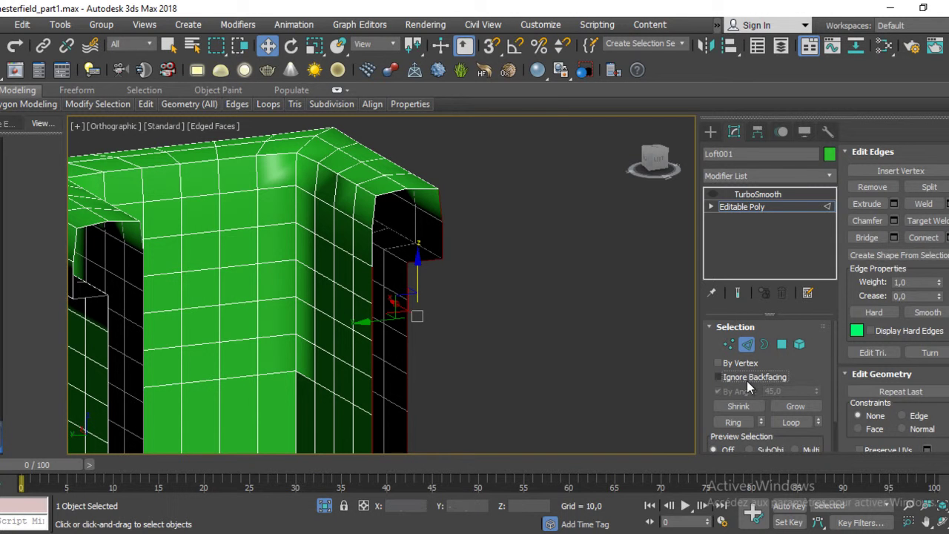
pyautogui.moveTo(459, 146); pyautogui.dragTo(433, 268)
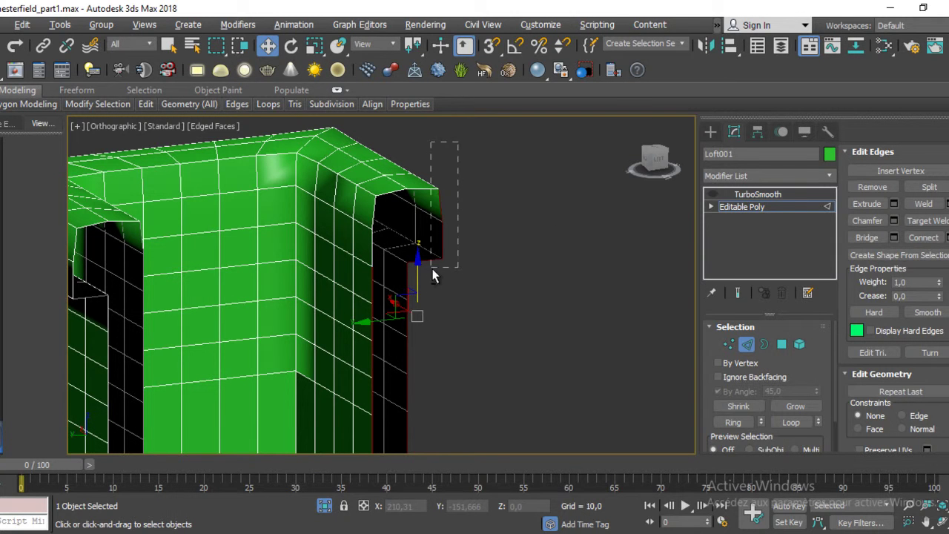
pyautogui.click(873, 236)
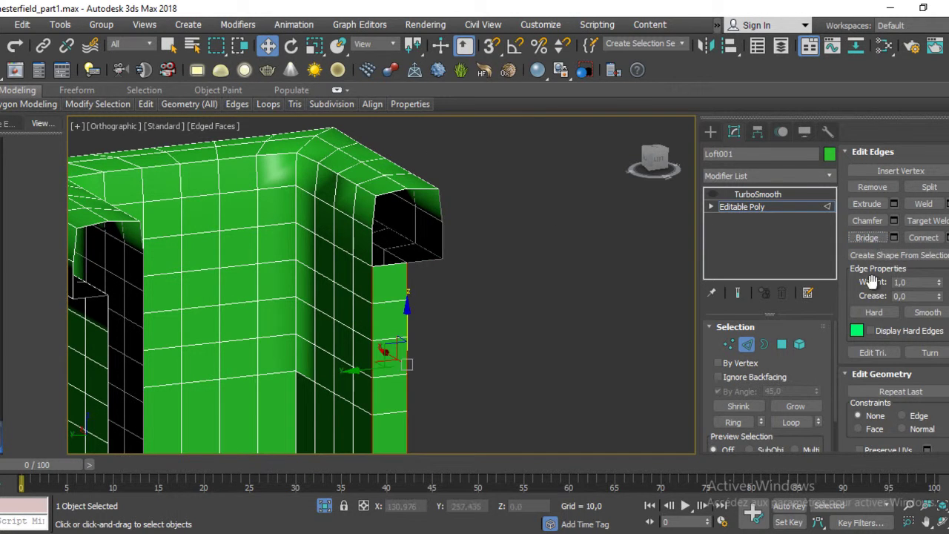
pyautogui.click(764, 344)
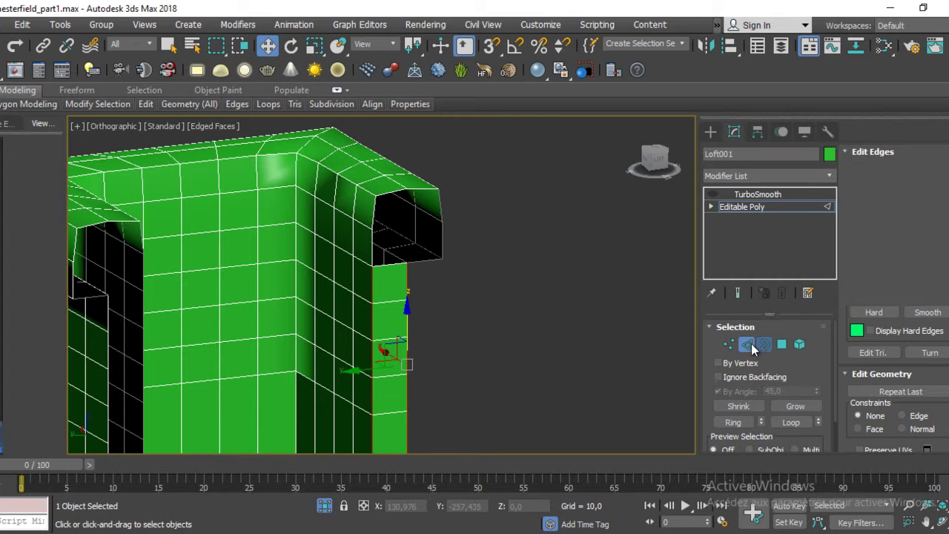
pyautogui.click(396, 194)
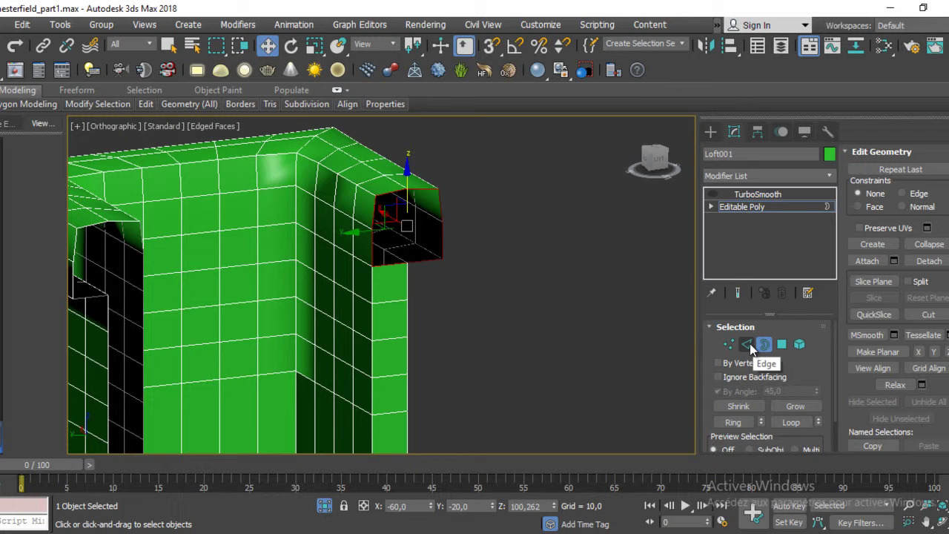
# Cap the armrest-front hole and connect its two corner vertices with a new edge.
pyautogui.rightClick(482, 249)
pyautogui.click(472, 293)
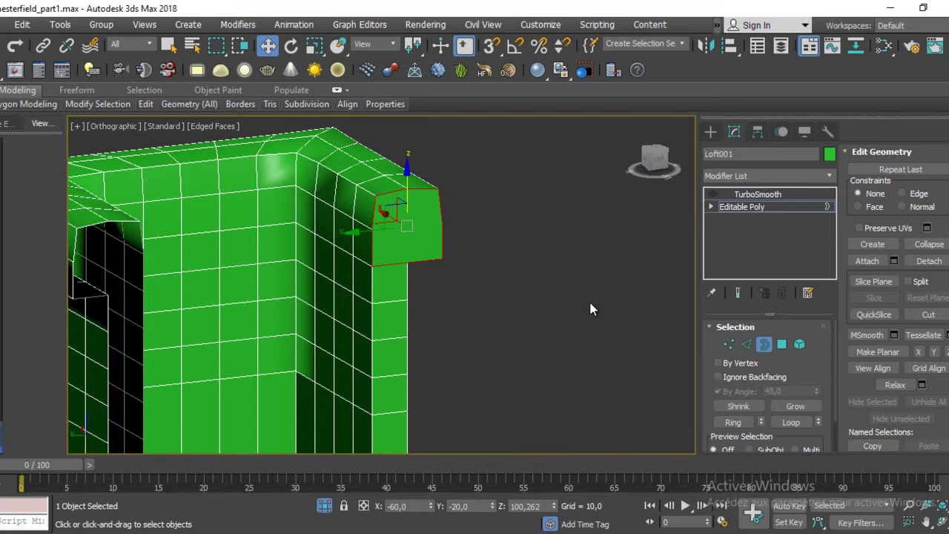
pyautogui.click(729, 344)
pyautogui.press('1')
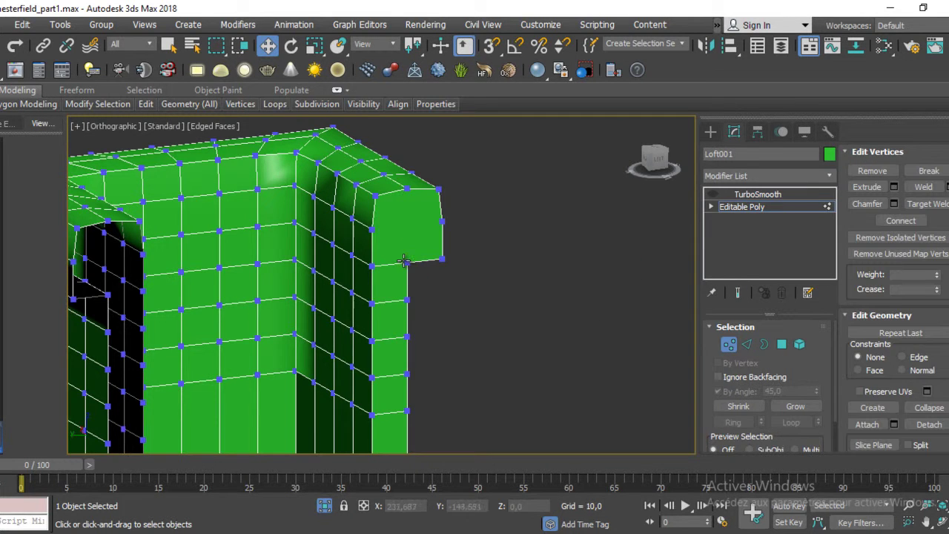
pyautogui.keyDown('ctrl'); pyautogui.click(409, 187); pyautogui.keyUp('ctrl')
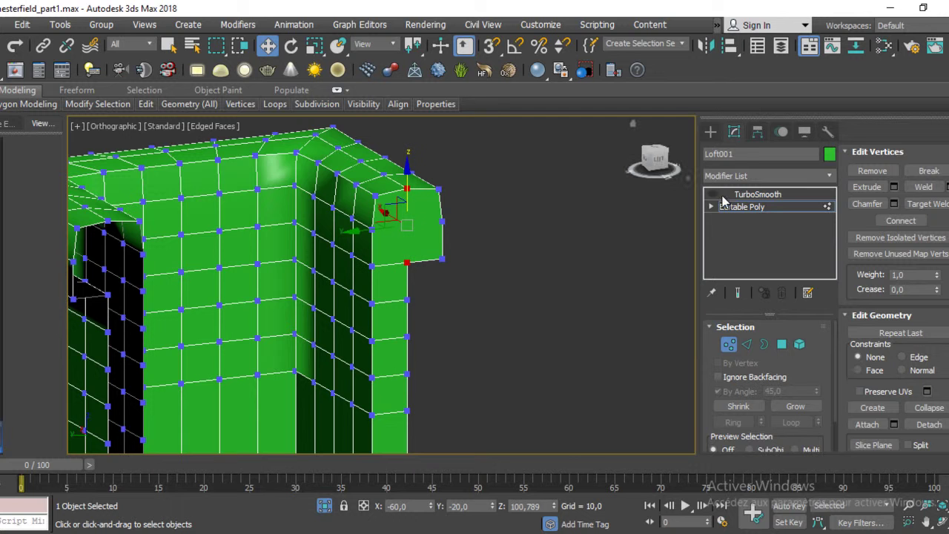
pyautogui.click(902, 220)
# Cut new edges between the arm-end vertices with vertex snapping on.
pyautogui.scroll(-3, 937, 390)
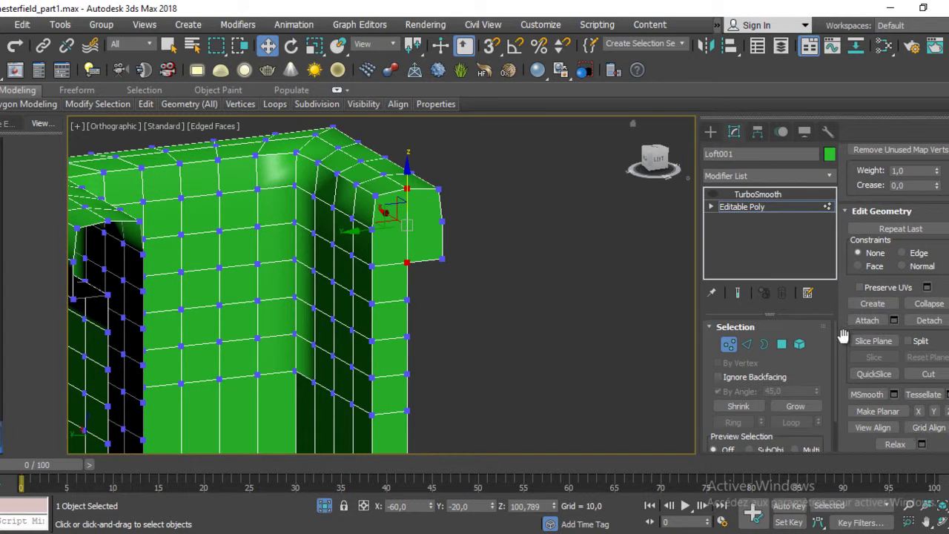
pyautogui.scroll(-2, 897, 334)
pyautogui.click(928, 328)
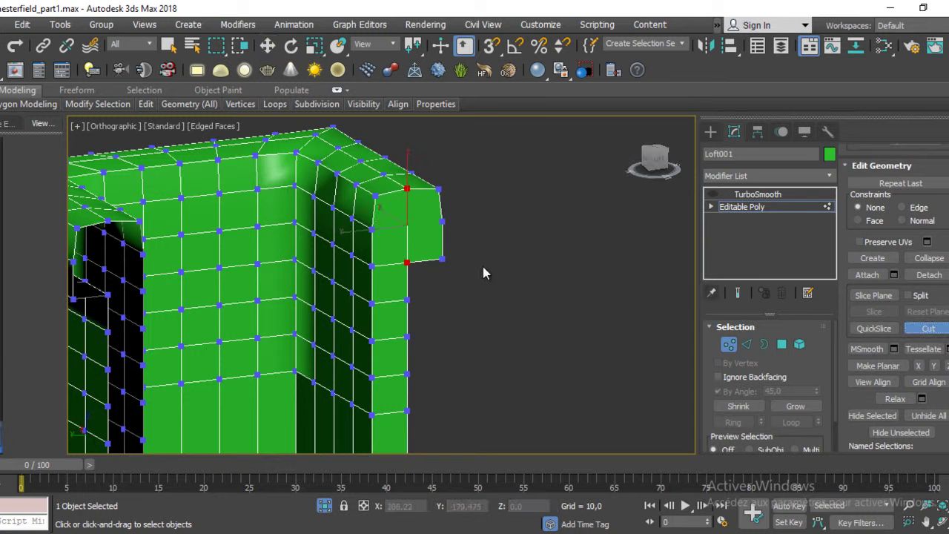
pyautogui.press('s')
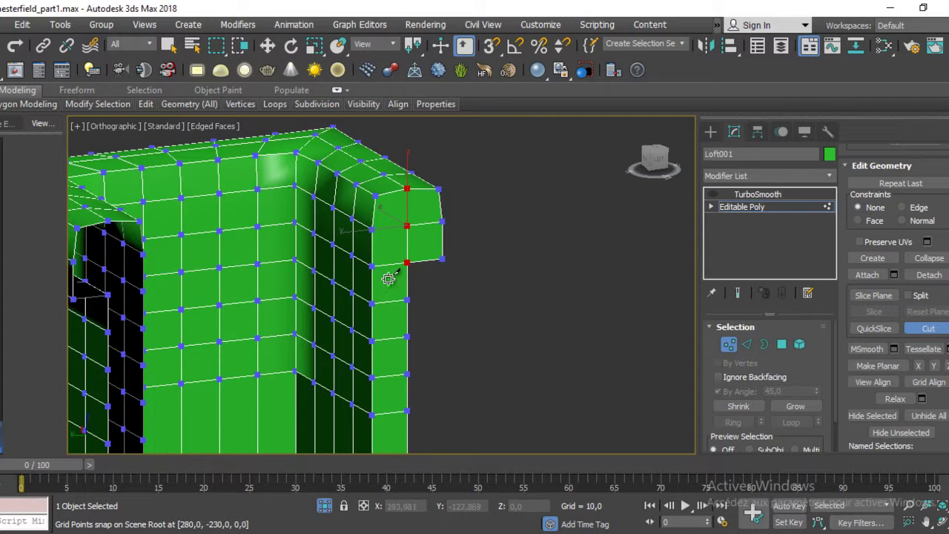
pyautogui.moveTo(434, 289); pyautogui.dragTo(642, 274, button='middle')
pyautogui.rightClick(578, 285)
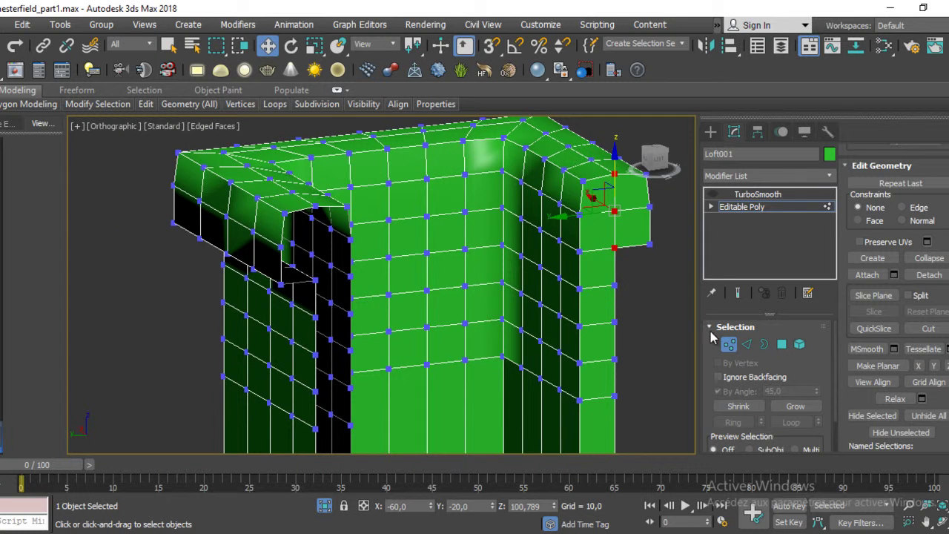
# Select the edge loop around the arm opening and orbit to inspect the mesh.
pyautogui.click(747, 347)
pyautogui.doubleClick(304, 212)
pyautogui.keyDown('alt'); pyautogui.moveTo(369, 258); pyautogui.dragTo(269, 195, button='middle'); pyautogui.keyUp('alt')
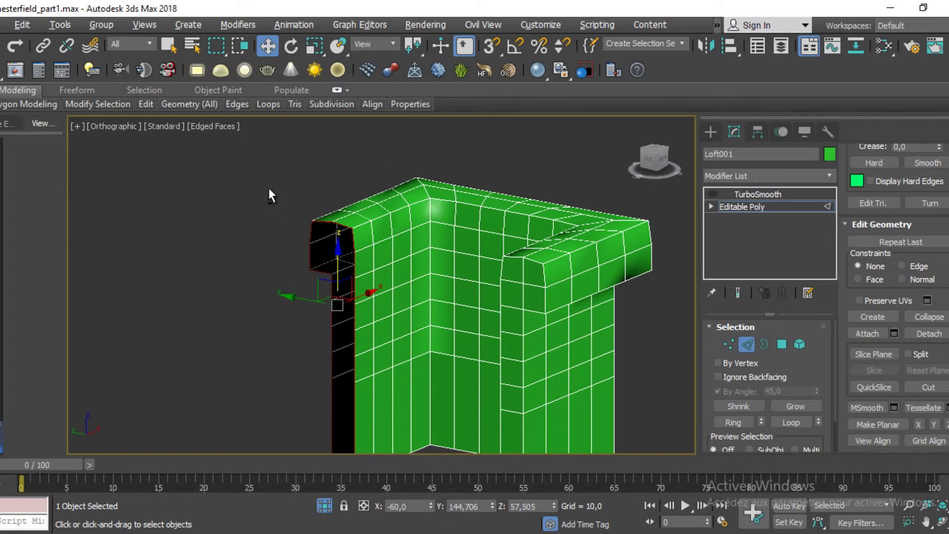
pyautogui.moveTo(384, 268)
pyautogui.keyDown('alt'); pyautogui.mouseDown(button='middle')
pyautogui.moveTo(527, 330)
pyautogui.moveTo(467, 271)
pyautogui.moveTo(428, 260)
pyautogui.moveTo(441, 271)
pyautogui.mouseUp(button='middle'); pyautogui.keyUp('alt')
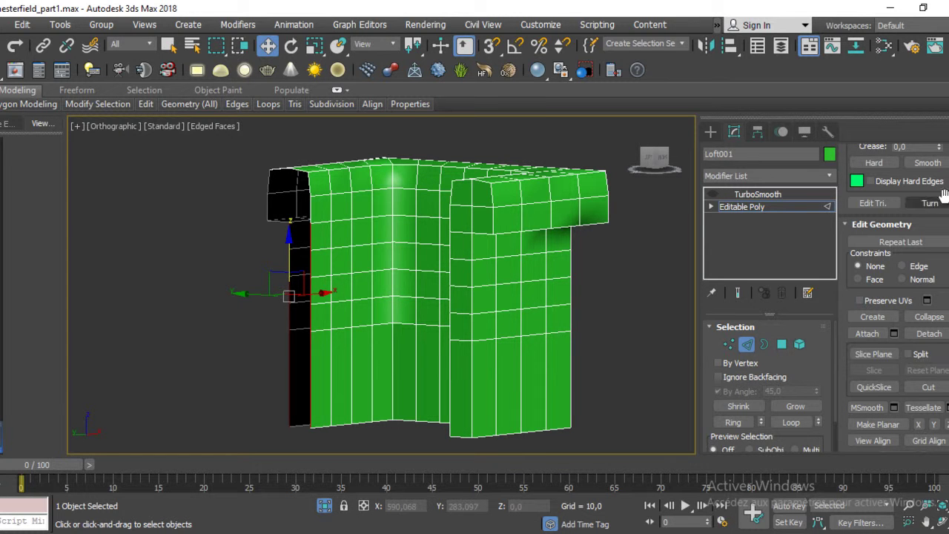
pyautogui.scroll(3, 895, 328)
pyautogui.scroll(1, 860, 207)
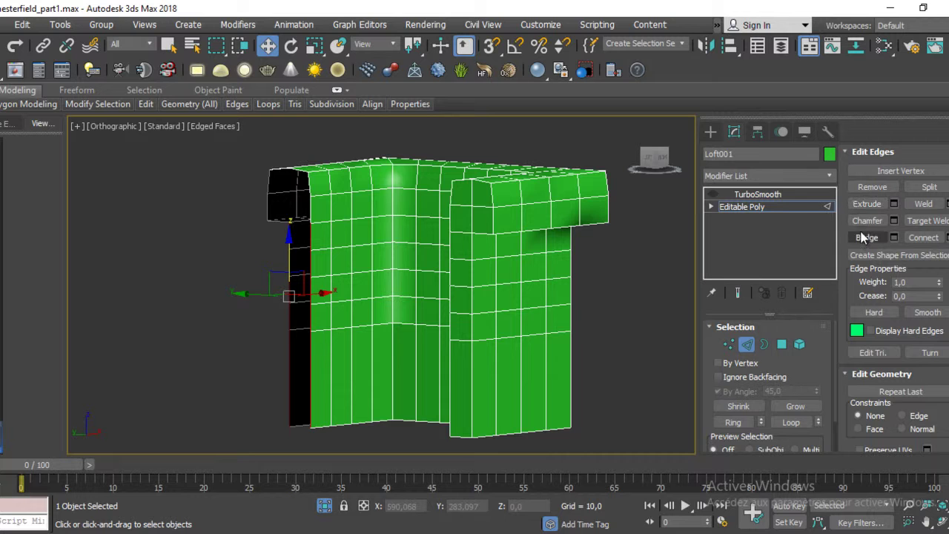
# Select the border of the arm's open back end and Cap it with a polygon.
pyautogui.moveTo(354, 248); pyautogui.dragTo(385, 281, button='middle')
pyautogui.scroll(4, 337, 254)
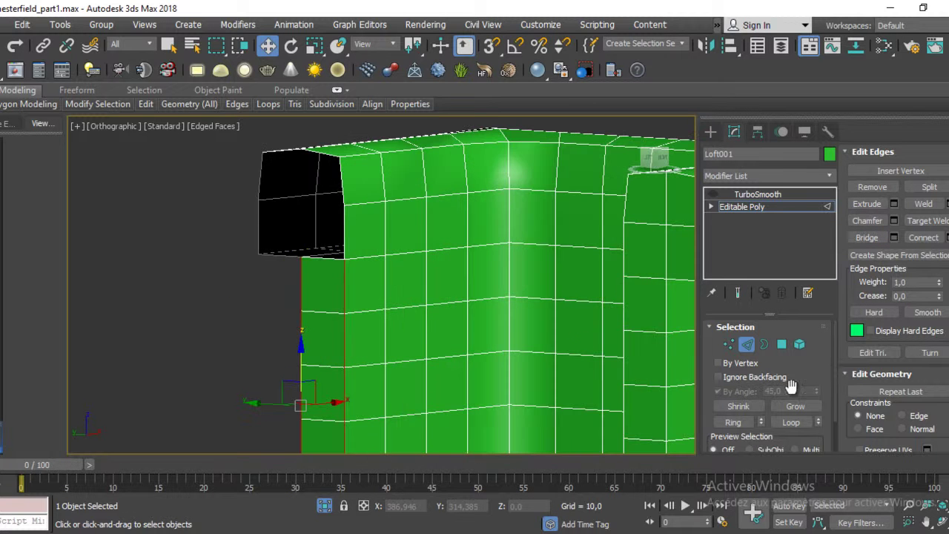
pyautogui.click(762, 346)
pyautogui.click(318, 221)
pyautogui.rightClick(319, 221)
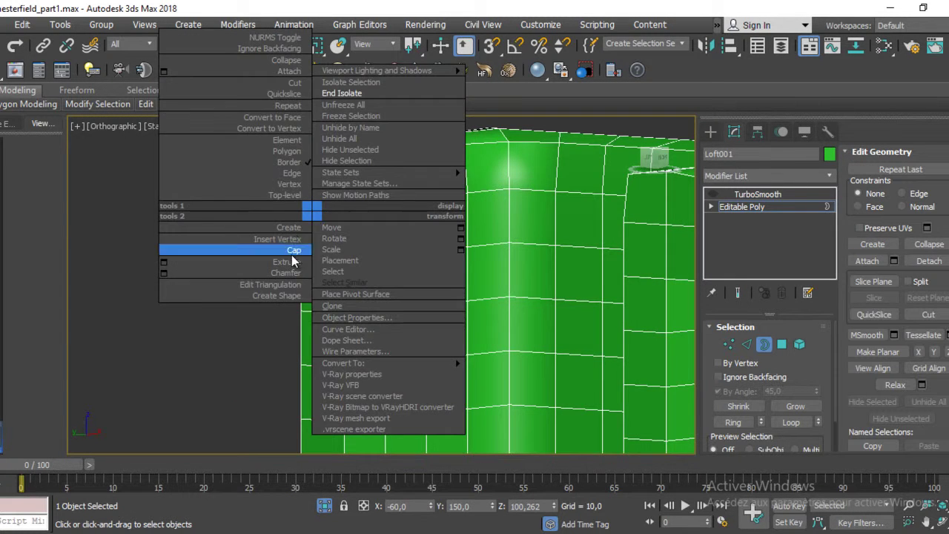
pyautogui.click(292, 250)
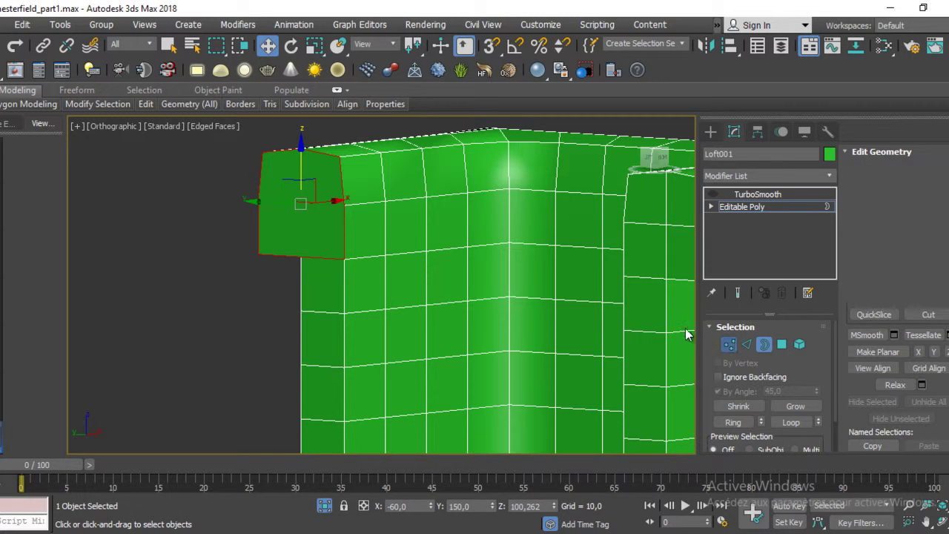
# Connect the capped end's corner vertices with a new edge and orbit to check it.
pyautogui.click(728, 344)
pyautogui.keyDown('ctrl'); pyautogui.click(297, 147); pyautogui.keyUp('ctrl')
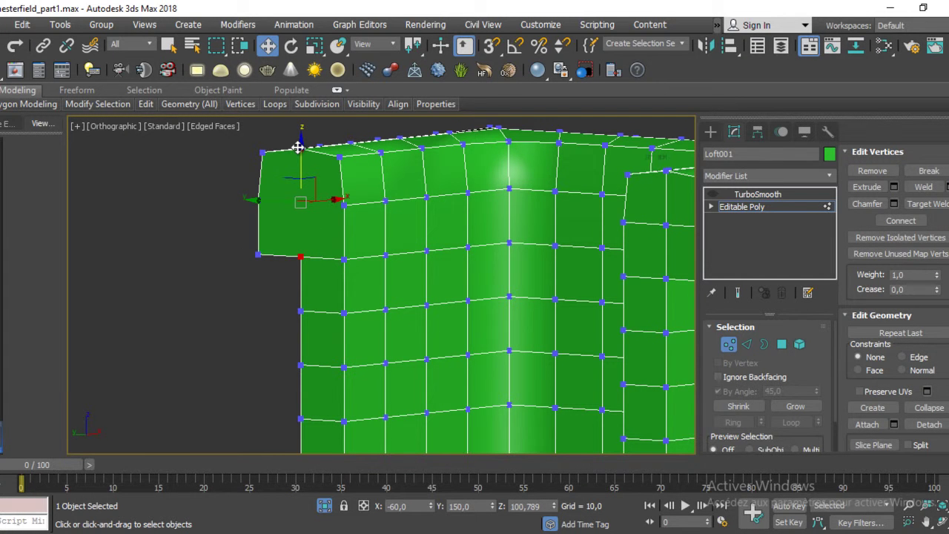
pyautogui.click(901, 220)
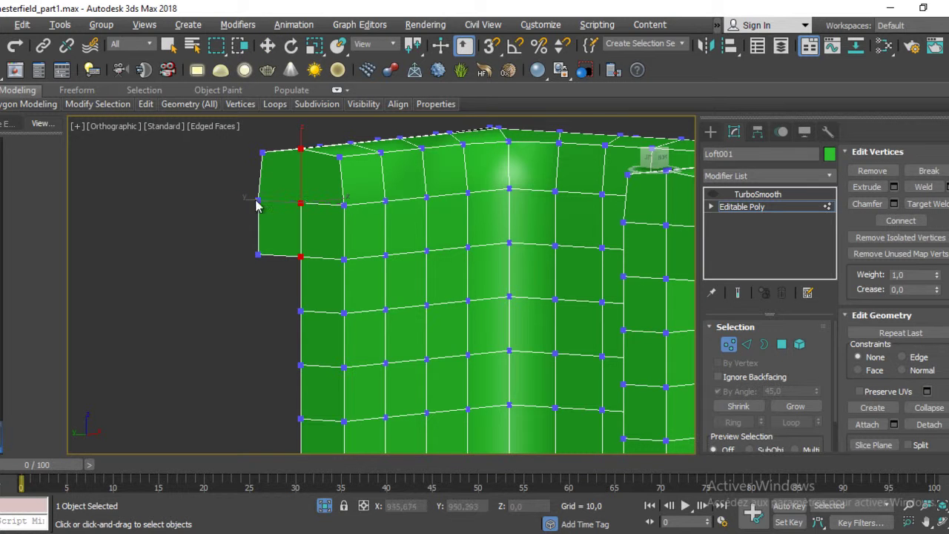
pyautogui.press('w')
pyautogui.scroll(-5, 382, 289)
pyautogui.moveTo(445, 289)
pyautogui.keyDown('alt'); pyautogui.mouseDown(button='middle')
pyautogui.moveTo(566, 294)
pyautogui.moveTo(576, 322)
pyautogui.mouseUp(button='middle'); pyautogui.keyUp('alt')
pyautogui.scroll(5, 575, 322)
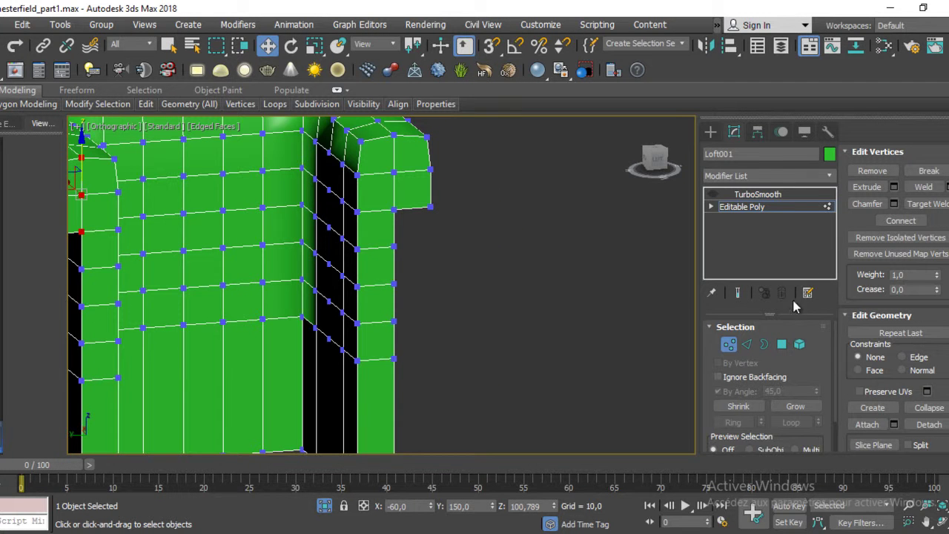
# Preview the TurboSmooth result, end isolation to show the whole sofa, and toggle Show End Result off and on.
pyautogui.click(740, 293)
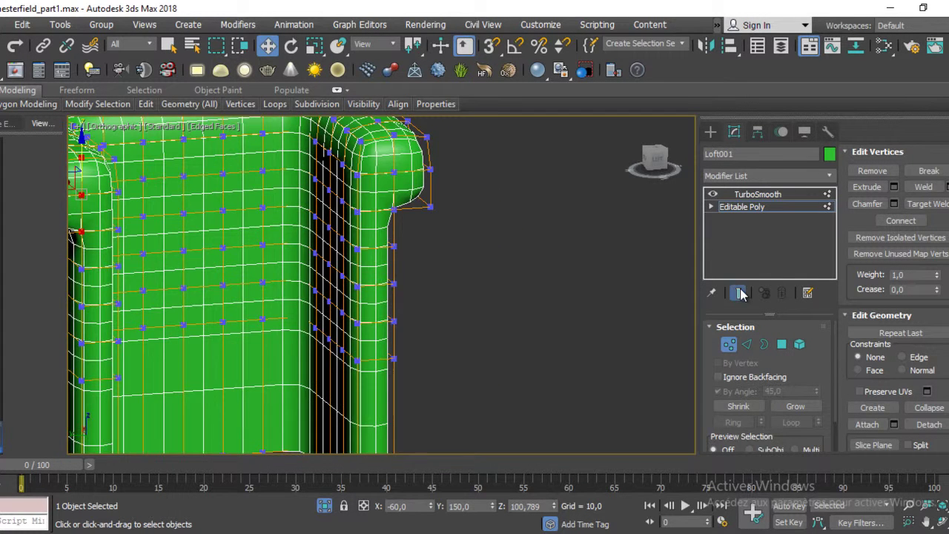
pyautogui.scroll(-4, 564, 255)
pyautogui.moveTo(565, 255)
pyautogui.keyDown('alt'); pyautogui.mouseDown(button='middle')
pyautogui.moveTo(465, 301)
pyautogui.moveTo(547, 310)
pyautogui.moveTo(599, 302)
pyautogui.mouseUp(button='middle'); pyautogui.keyUp('alt')
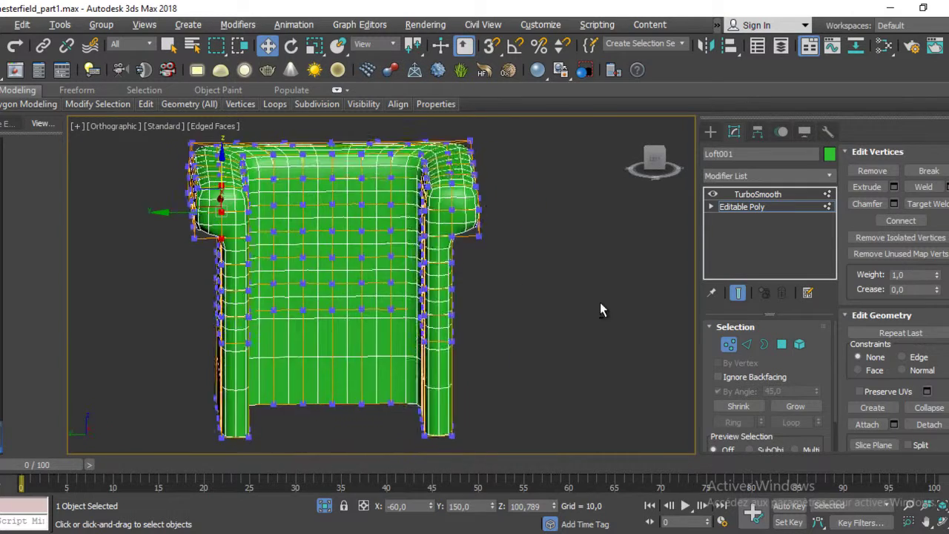
pyautogui.scroll(3, 604, 282)
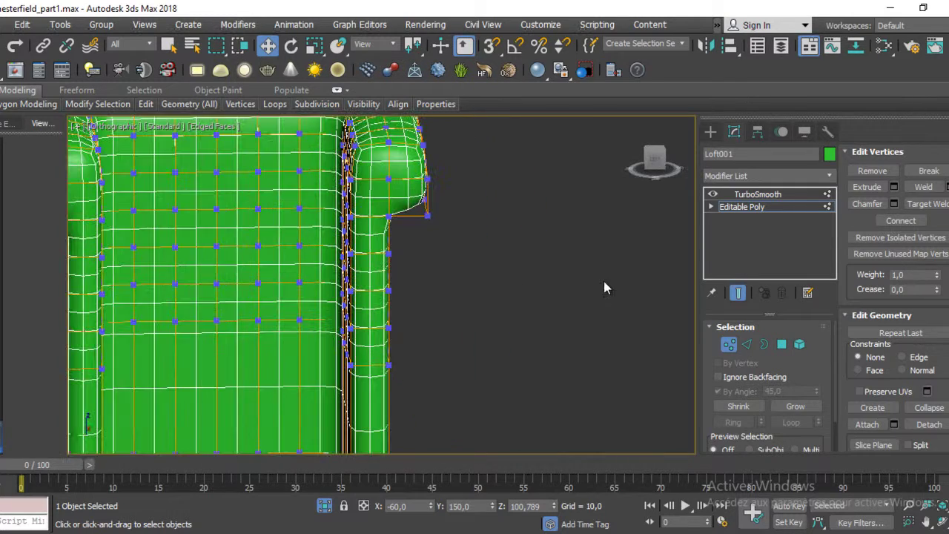
pyautogui.click(331, 506)
pyautogui.click(738, 293)
pyautogui.scroll(3, 527, 257)
pyautogui.scroll(3, 527, 257)
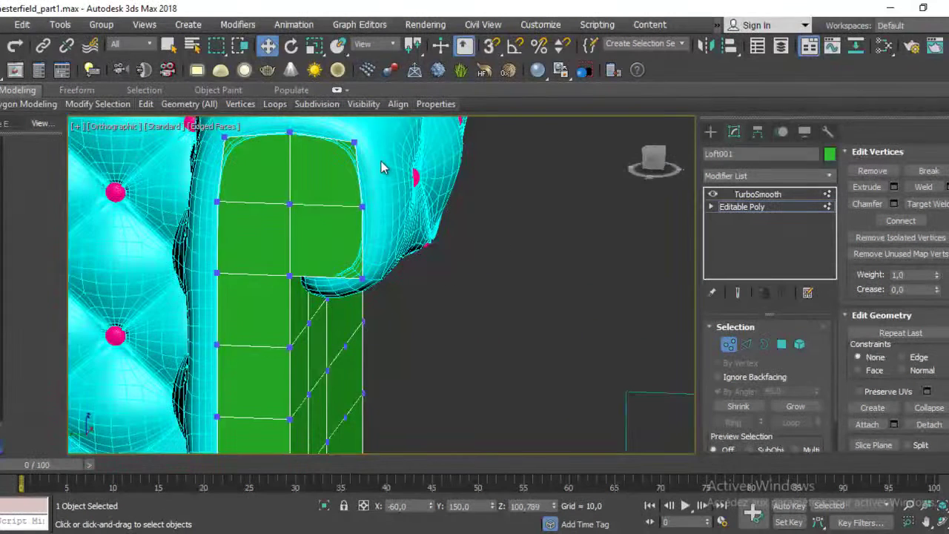
pyautogui.click(737, 293)
# Select the arm's inner-corner vertex, orbit around both arms, and close the reference photo.
pyautogui.rightClick(550, 231)
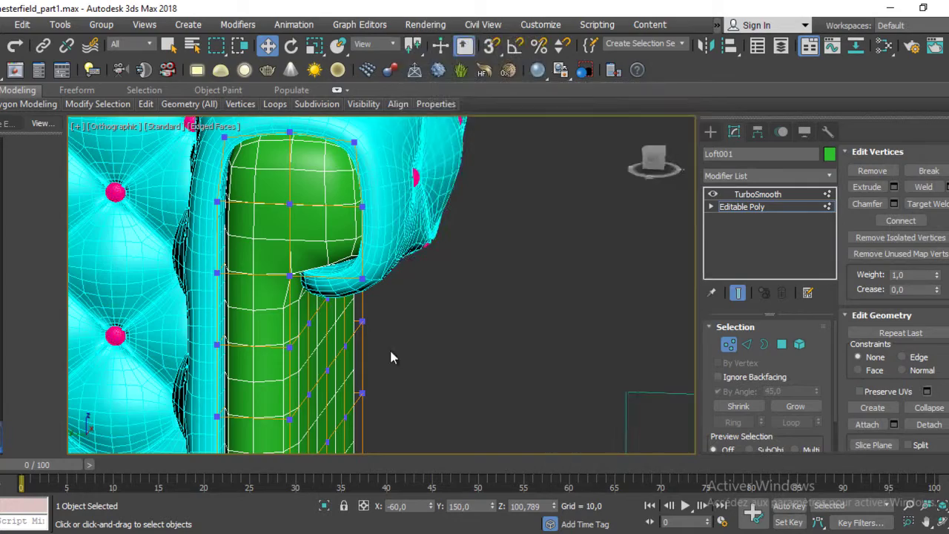
pyautogui.click(289, 275)
pyautogui.moveTo(369, 308)
pyautogui.keyDown('alt'); pyautogui.mouseDown(button='middle')
pyautogui.moveTo(378, 198)
pyautogui.moveTo(269, 176)
pyautogui.moveTo(363, 260)
pyautogui.moveTo(513, 253)
pyautogui.mouseUp(button='middle'); pyautogui.keyUp('alt')
pyautogui.scroll(2, 362, 252)
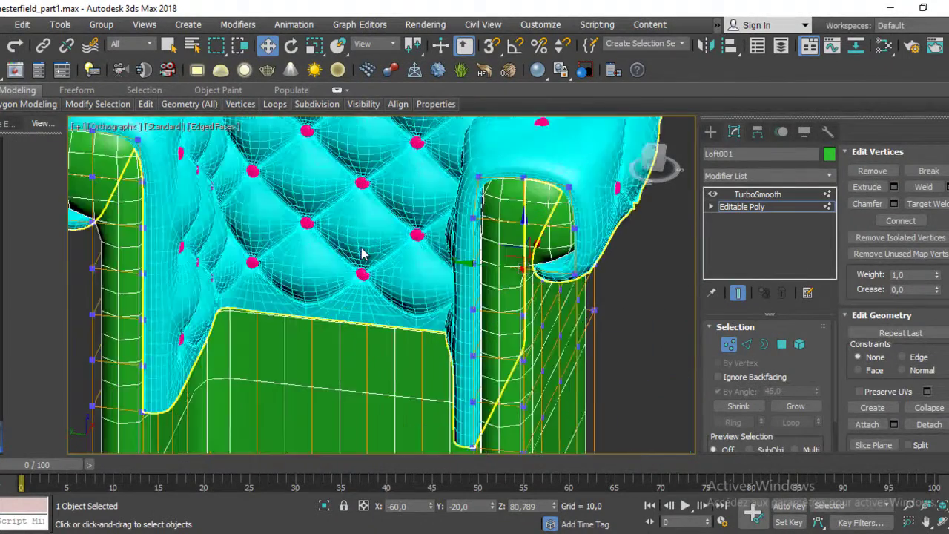
pyautogui.moveTo(571, 319)
pyautogui.keyDown('alt'); pyautogui.mouseDown(button='middle')
pyautogui.moveTo(489, 404)
pyautogui.moveTo(504, 308)
pyautogui.mouseUp(button='middle'); pyautogui.keyUp('alt')
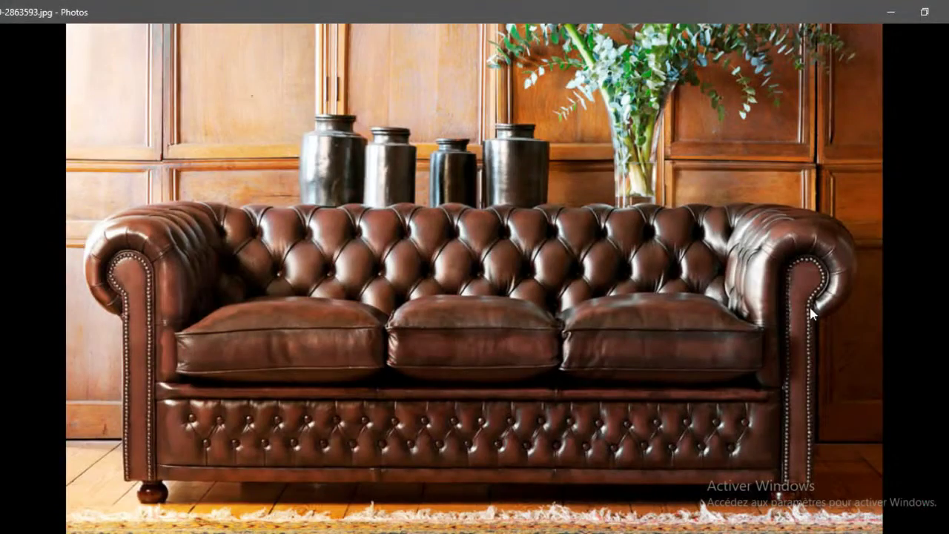
pyautogui.click(891, 13)
# Zoom and pan to an elevated three-quarter view of the arm tops in Edge mode.
pyautogui.scroll(2, 496, 118)
pyautogui.scroll(2, 496, 119)
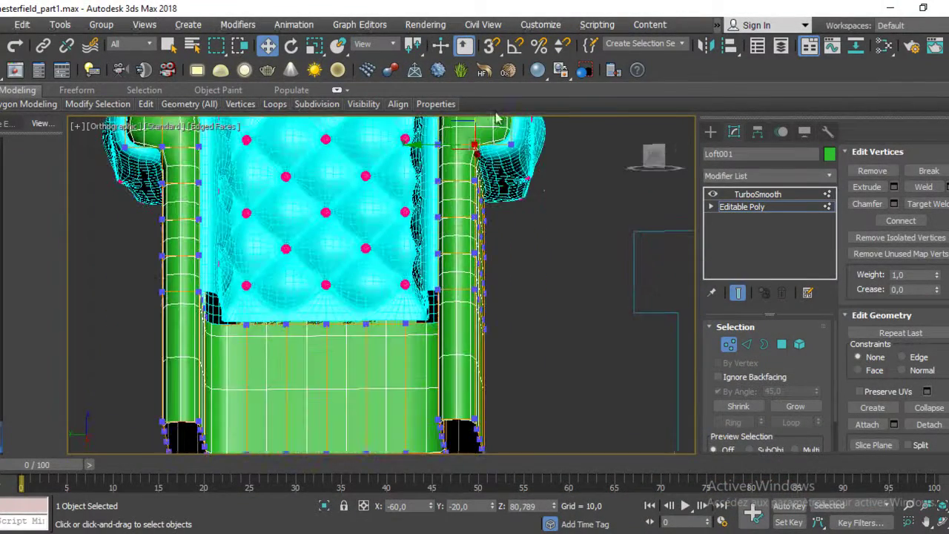
pyautogui.moveTo(496, 119); pyautogui.dragTo(480, 196, button='middle')
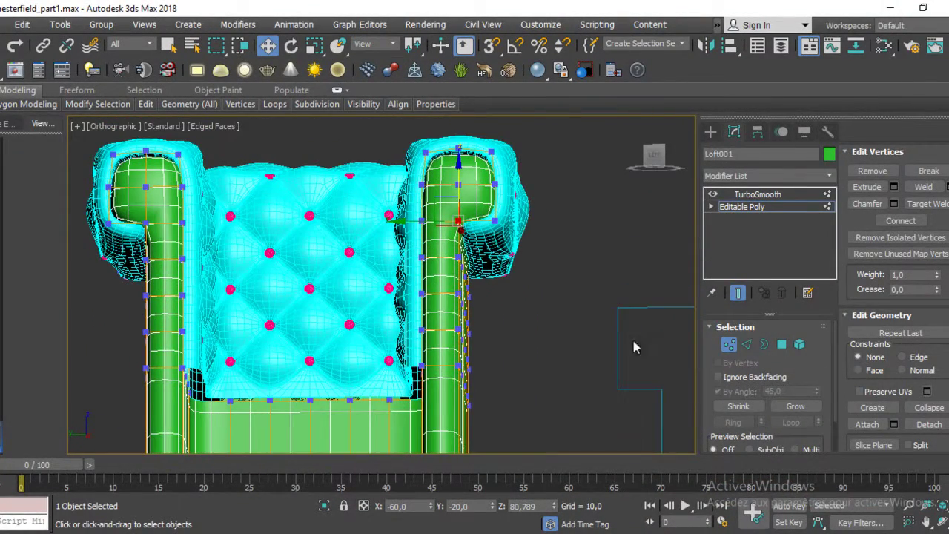
pyautogui.moveTo(633, 347); pyautogui.dragTo(644, 327, button='middle')
pyautogui.click(746, 344)
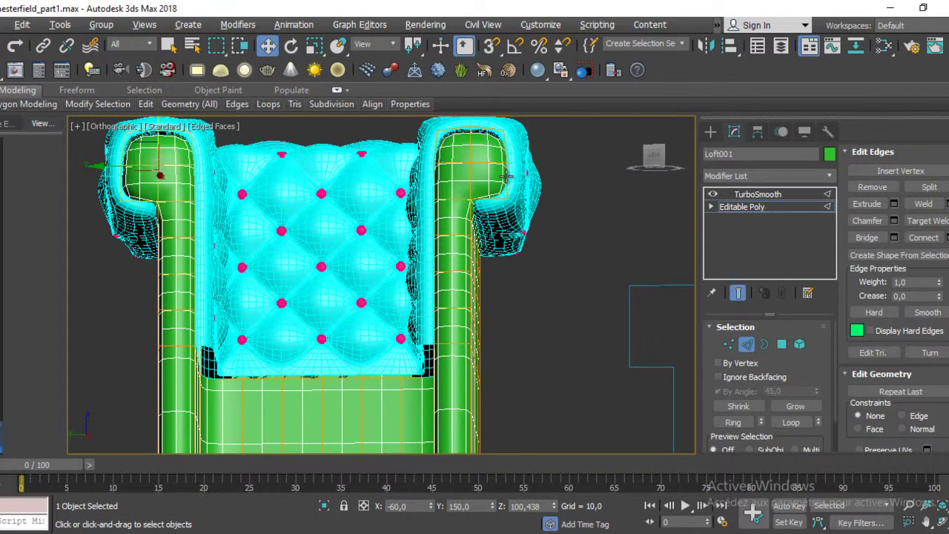
pyautogui.keyDown('alt'); pyautogui.moveTo(506, 176); pyautogui.dragTo(491, 234, button='middle'); pyautogui.keyUp('alt')
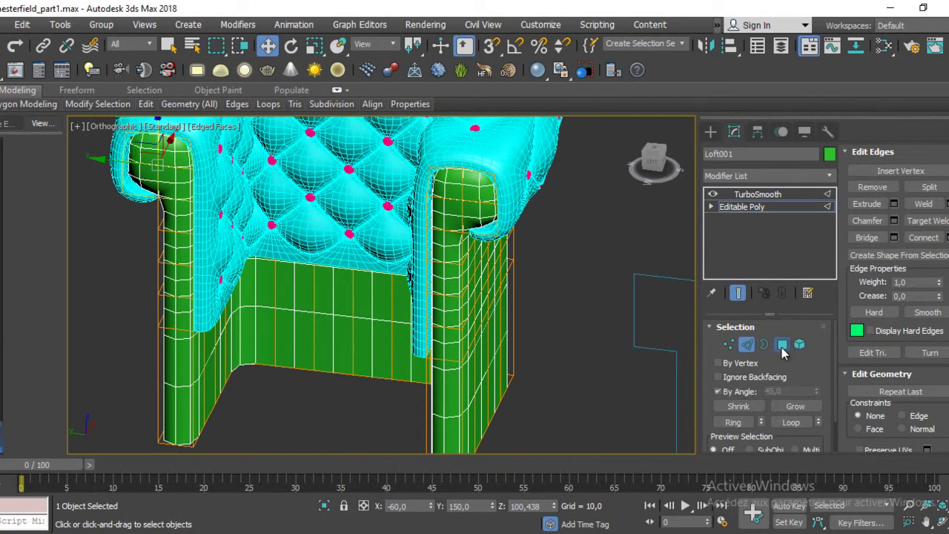
# Select both arms' front faces in Polygon mode and turn Show End Result on.
pyautogui.click(782, 345)
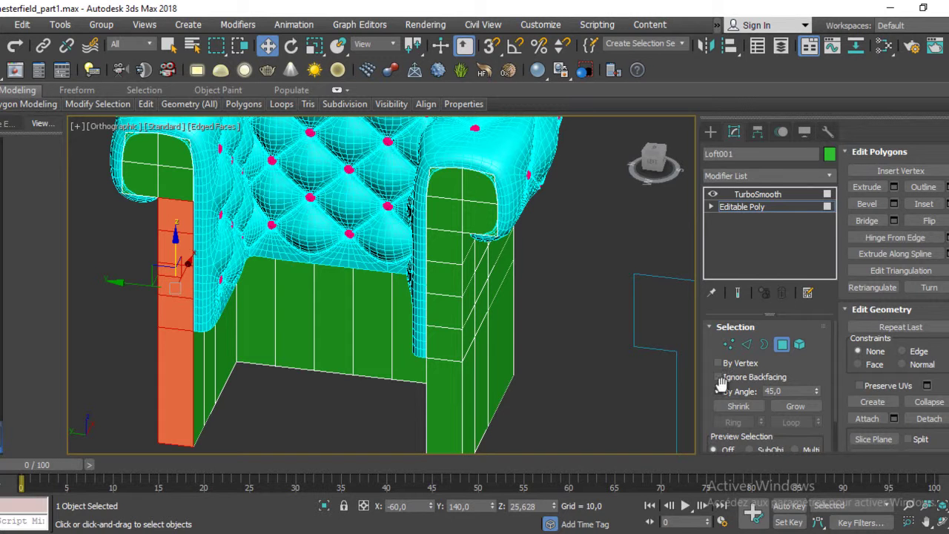
pyautogui.click(460, 210)
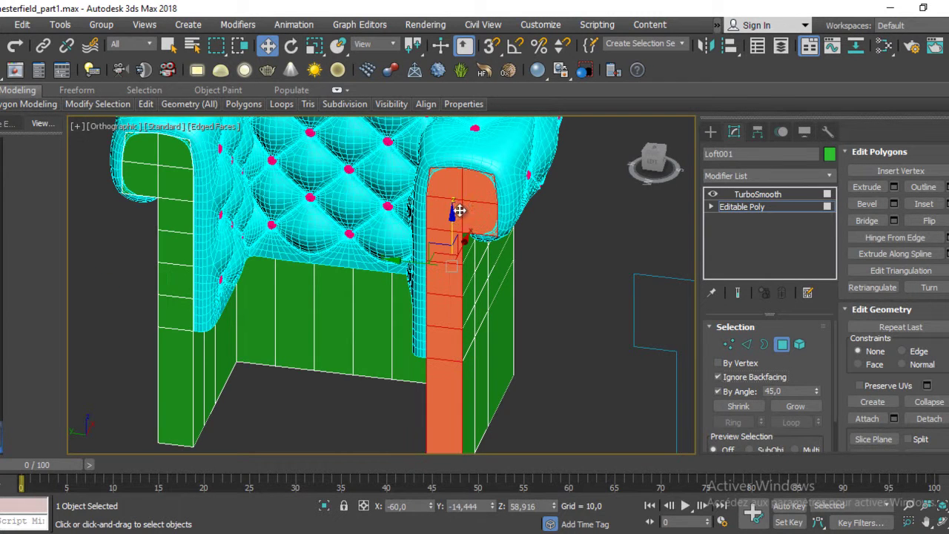
pyautogui.keyDown('ctrl'); pyautogui.click(188, 194); pyautogui.keyUp('ctrl')
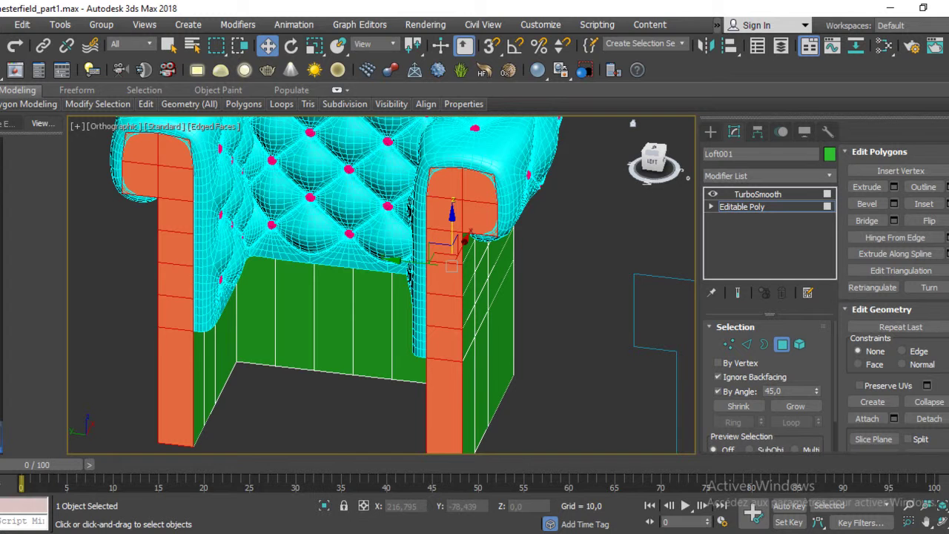
pyautogui.click(737, 293)
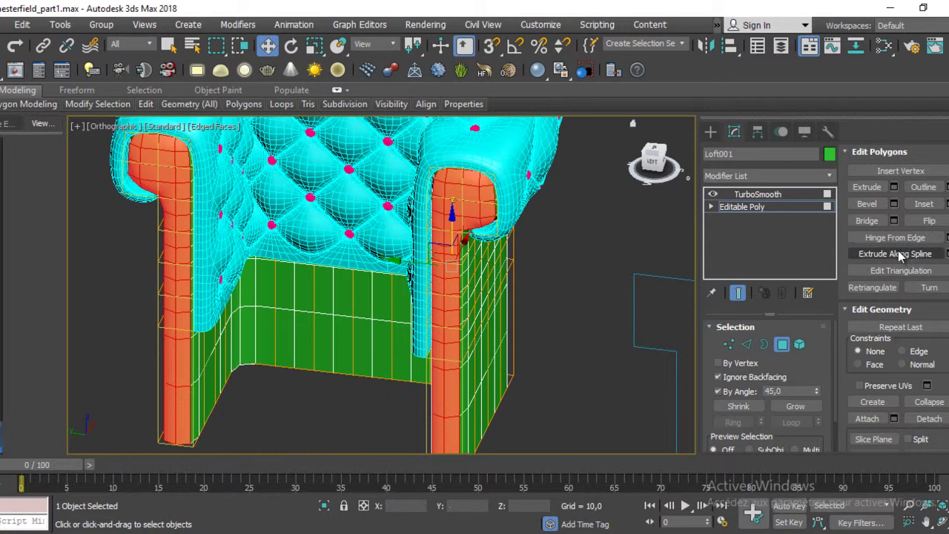
# Open Inset settings on the armrest faces, frame the right armrest, then cancel the inset.
pyautogui.click(946, 203)
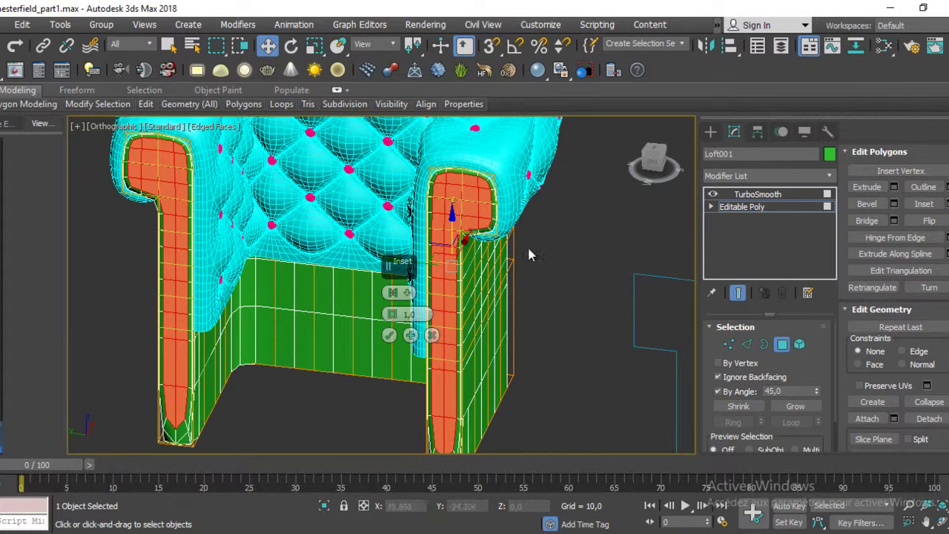
pyautogui.scroll(3, 496, 215)
pyautogui.moveTo(524, 283); pyautogui.dragTo(566, 358, button='middle')
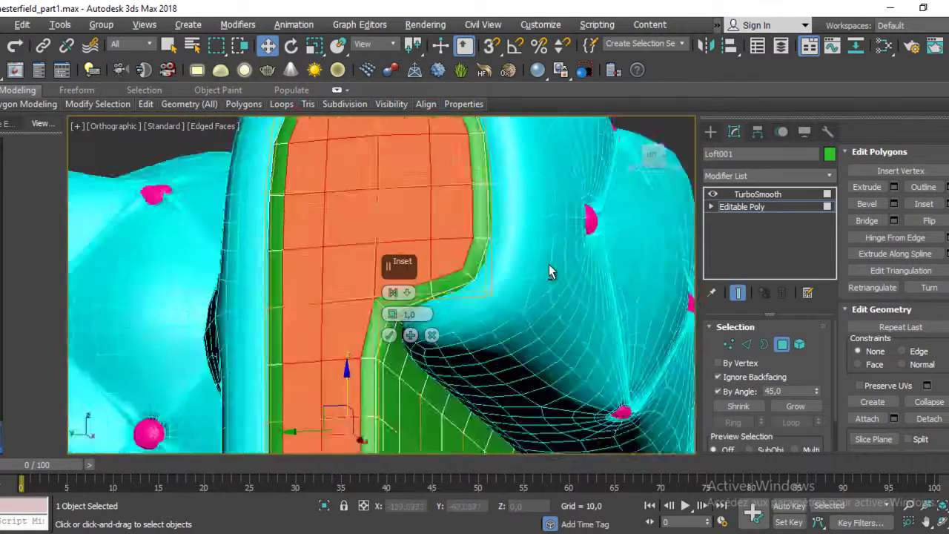
pyautogui.scroll(-6, 548, 297)
pyautogui.moveTo(519, 400); pyautogui.dragTo(486, 223, button='middle')
pyautogui.scroll(2, 485, 224)
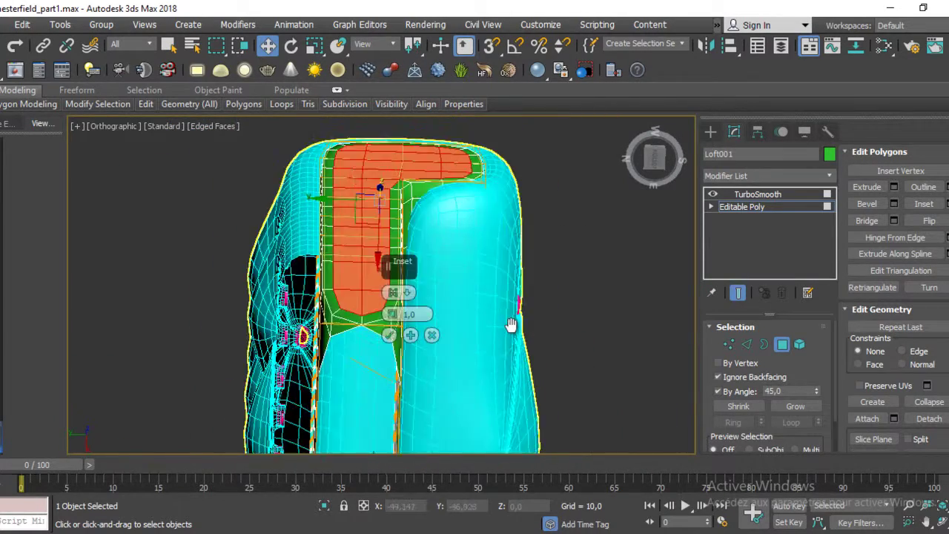
pyautogui.scroll(3, 485, 224)
pyautogui.scroll(-4, 518, 267)
pyautogui.moveTo(667, 300); pyautogui.dragTo(583, 303, button='middle')
pyautogui.scroll(2, 296, 267)
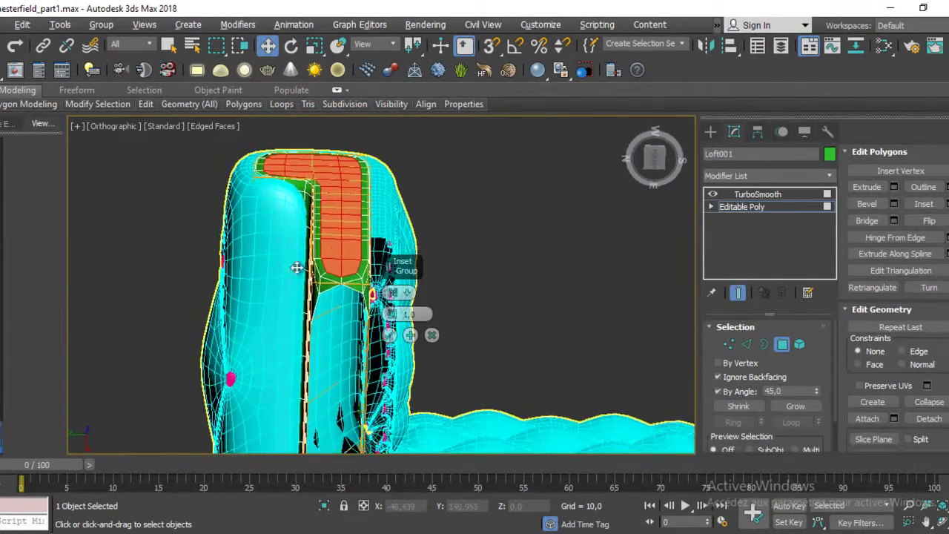
pyautogui.scroll(3, 346, 313)
pyautogui.scroll(2, 314, 364)
pyautogui.scroll(2, 320, 368)
pyautogui.moveTo(320, 368); pyautogui.dragTo(335, 235, button='middle')
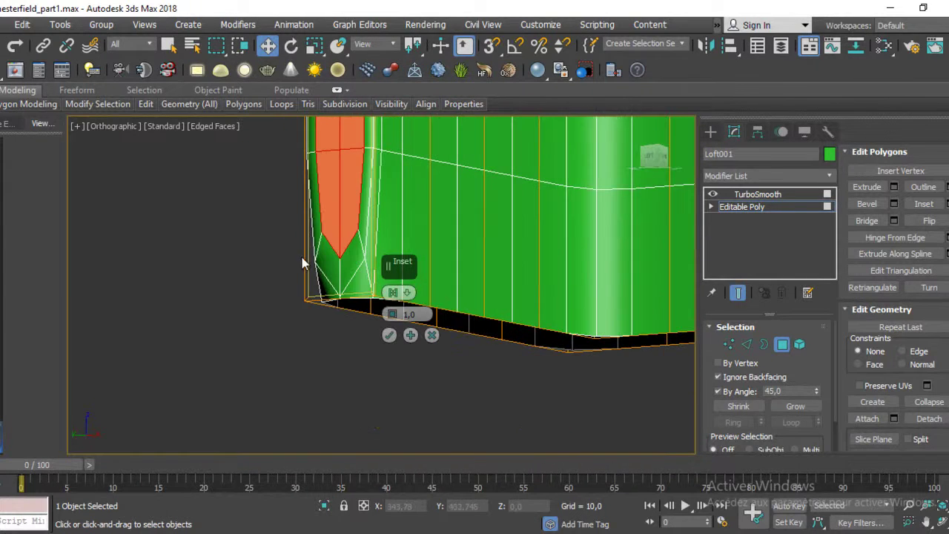
pyautogui.click(431, 335)
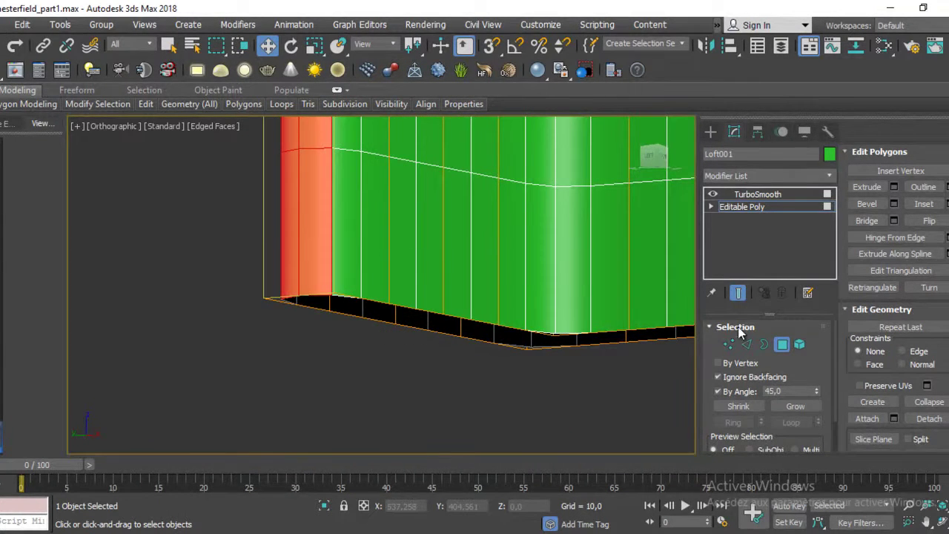
# At Border level, drag the sofa body's bottom border far down along Z.
pyautogui.press('3')
pyautogui.scroll(-3, 552, 300)
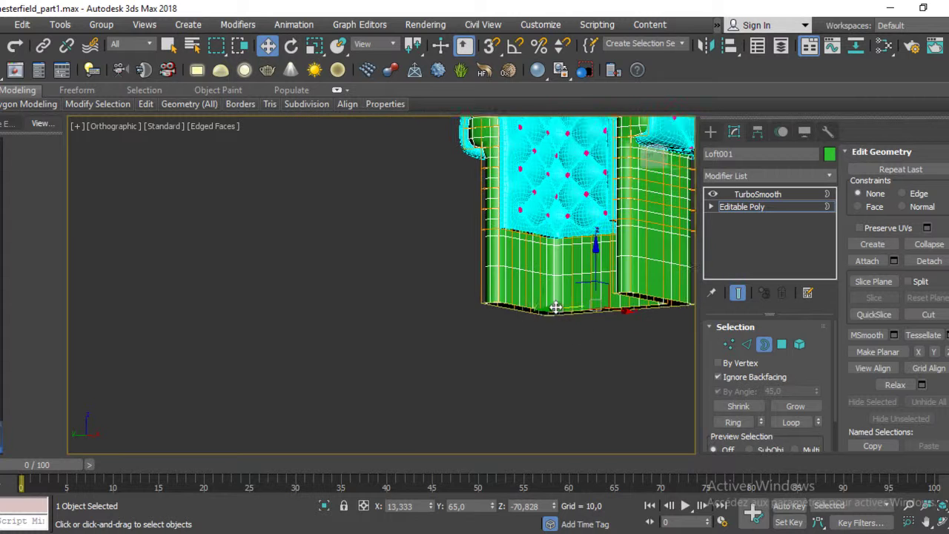
pyautogui.scroll(-2, 503, 298)
pyautogui.keyDown('alt'); pyautogui.moveTo(502, 298); pyautogui.dragTo(502, 297, button='middle'); pyautogui.keyUp('alt')
pyautogui.moveTo(496, 258); pyautogui.dragTo(496, 461)
pyautogui.scroll(-2, 494, 339)
pyautogui.scroll(1, 508, 321)
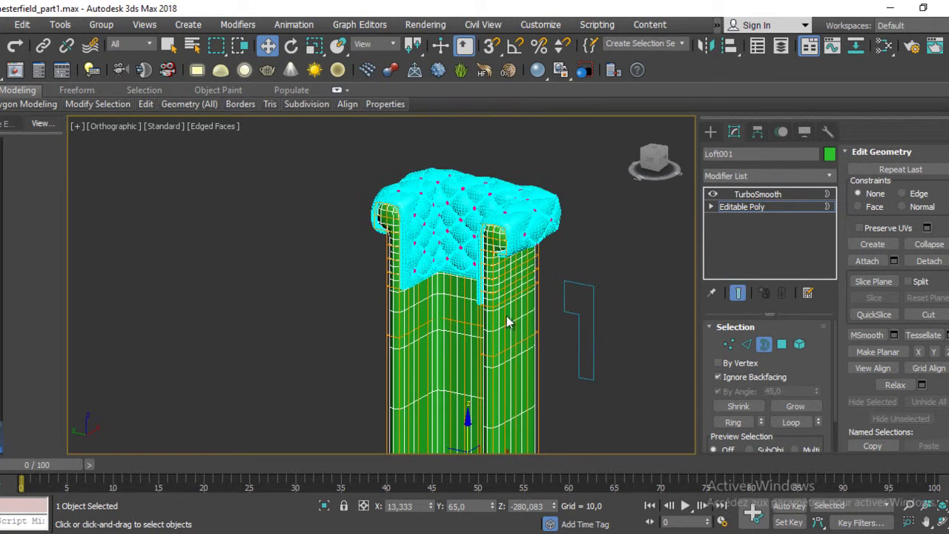
# At Polygon level with By Angle on, select both armrest pillar strips.
pyautogui.click(782, 344)
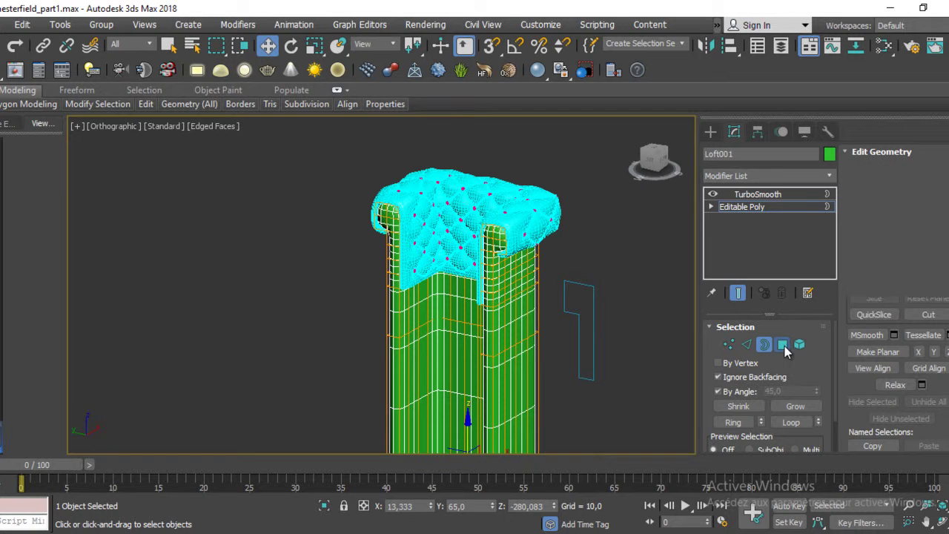
pyautogui.click(717, 390)
pyautogui.click(481, 289)
pyautogui.moveTo(529, 297); pyautogui.dragTo(497, 246, button='middle')
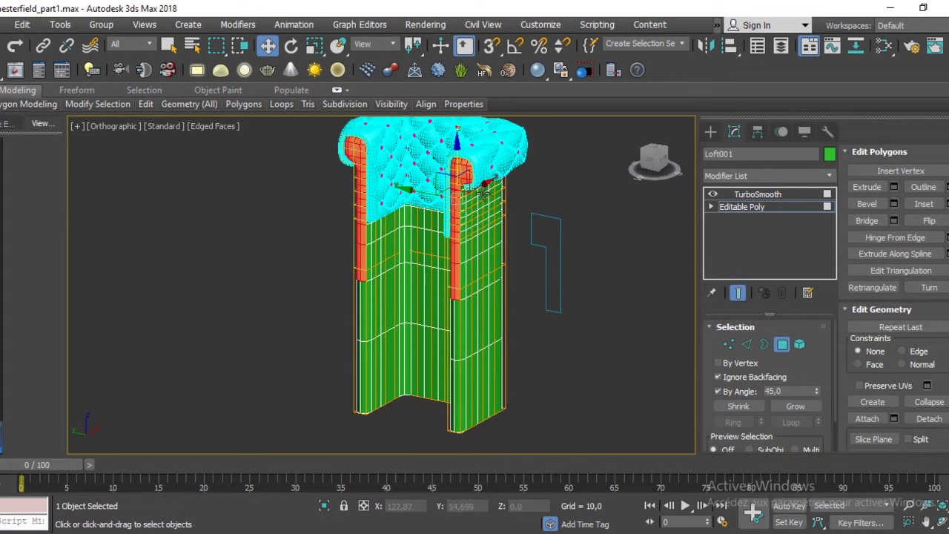
pyautogui.click(462, 178)
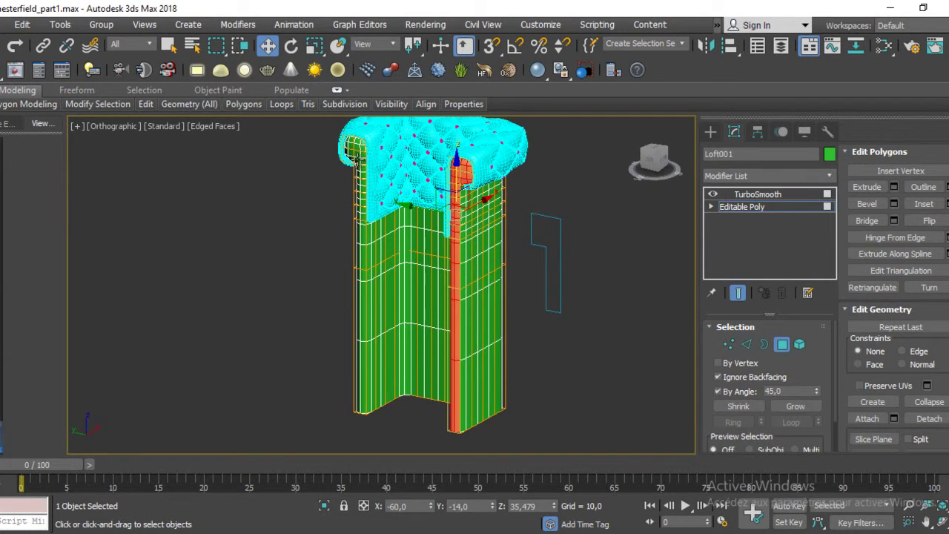
pyautogui.keyDown('ctrl'); pyautogui.click(356, 157); pyautogui.keyUp('ctrl')
pyautogui.press('super')
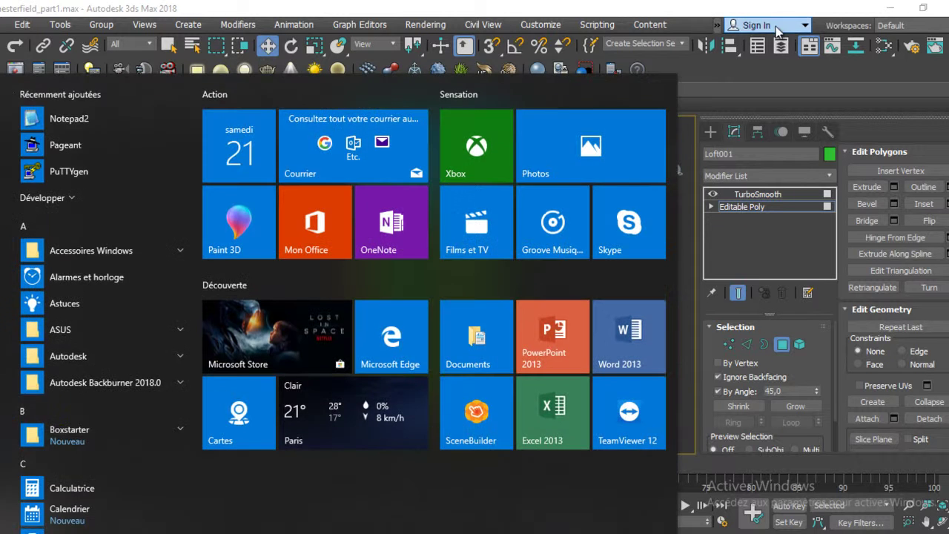
pyautogui.press('super')
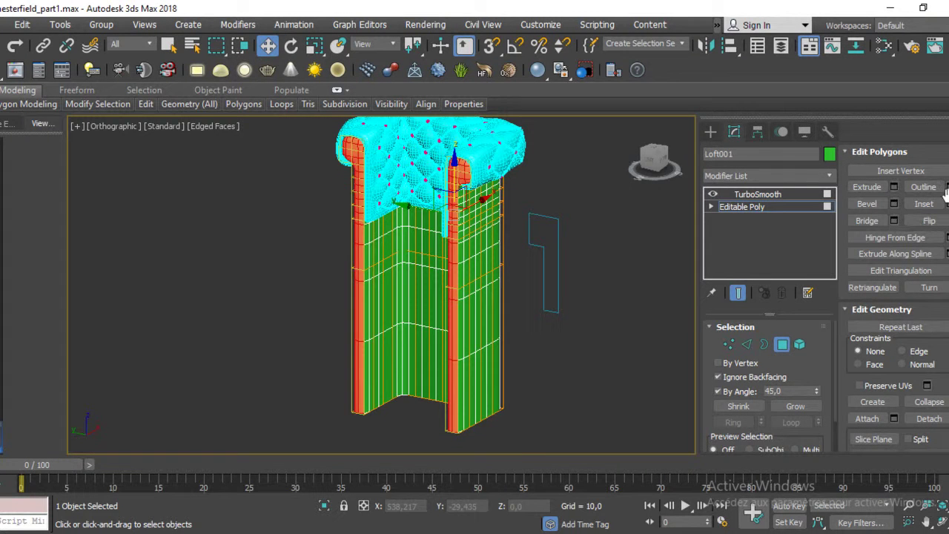
# Inset the pillar strips' front faces by 1,0 using Apply and Continue, then OK.
pyautogui.click(946, 203)
pyautogui.scroll(3, 547, 257)
pyautogui.scroll(2, 545, 248)
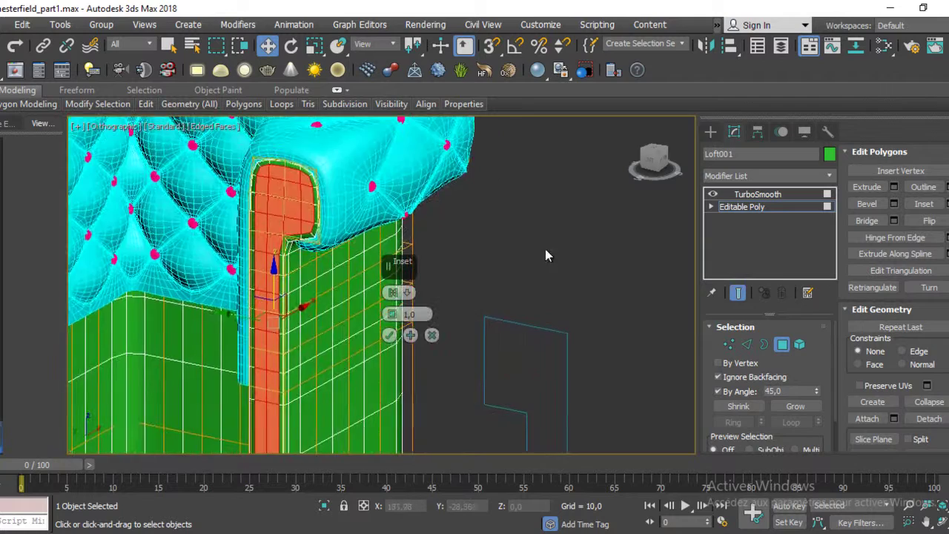
pyautogui.keyDown('alt'); pyautogui.moveTo(545, 256); pyautogui.dragTo(478, 151, button='middle'); pyautogui.keyUp('alt')
pyautogui.scroll(2, 500, 260)
pyautogui.scroll(1, 504, 270)
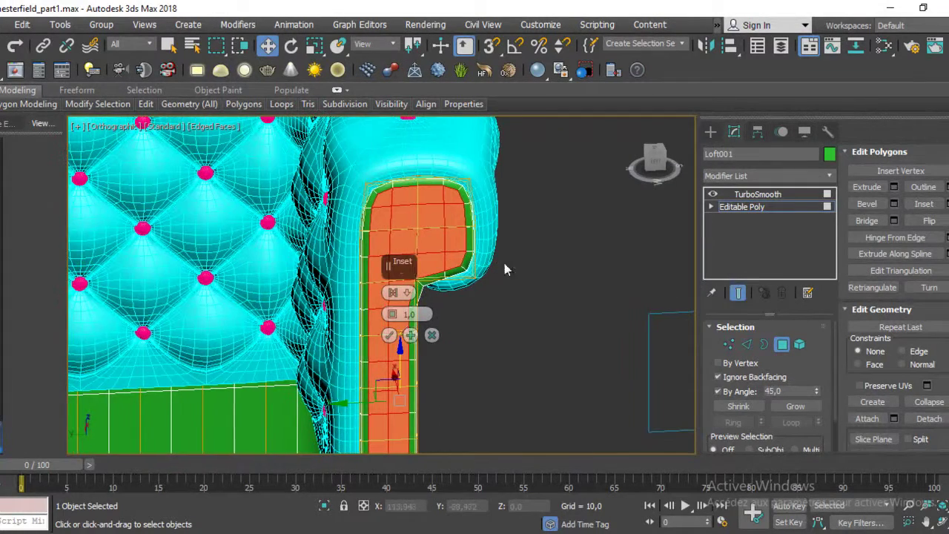
pyautogui.click(410, 335)
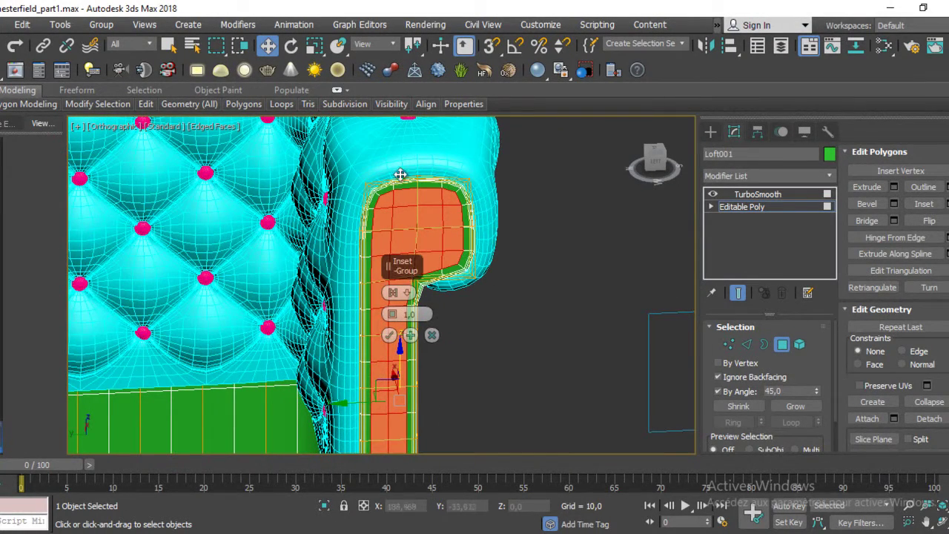
pyautogui.click(393, 336)
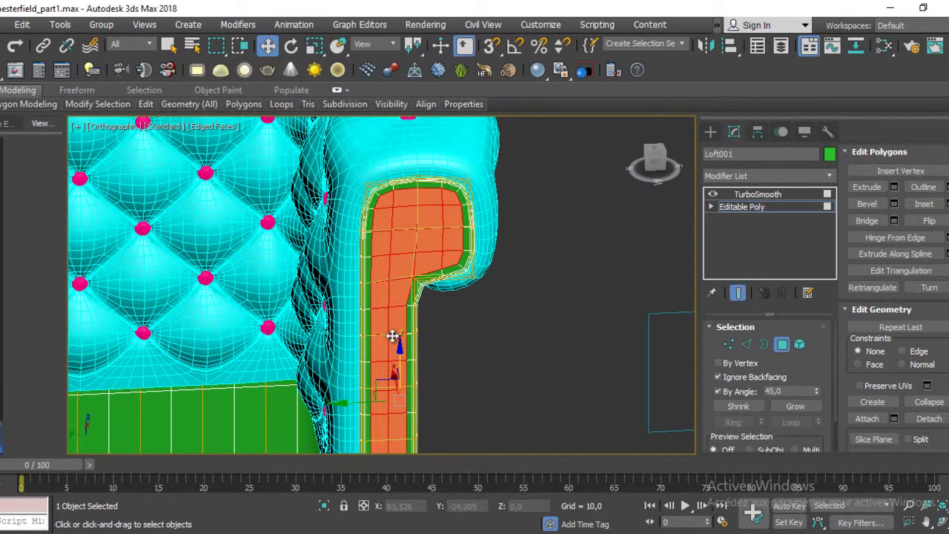
pyautogui.scroll(-3, 392, 337)
pyautogui.scroll(2, 468, 237)
pyautogui.moveTo(469, 236)
pyautogui.keyDown('alt'); pyautogui.mouseDown(button='middle')
pyautogui.moveTo(477, 289)
pyautogui.moveTo(489, 258)
pyautogui.moveTo(710, 396)
pyautogui.mouseUp(button='middle'); pyautogui.keyUp('alt')
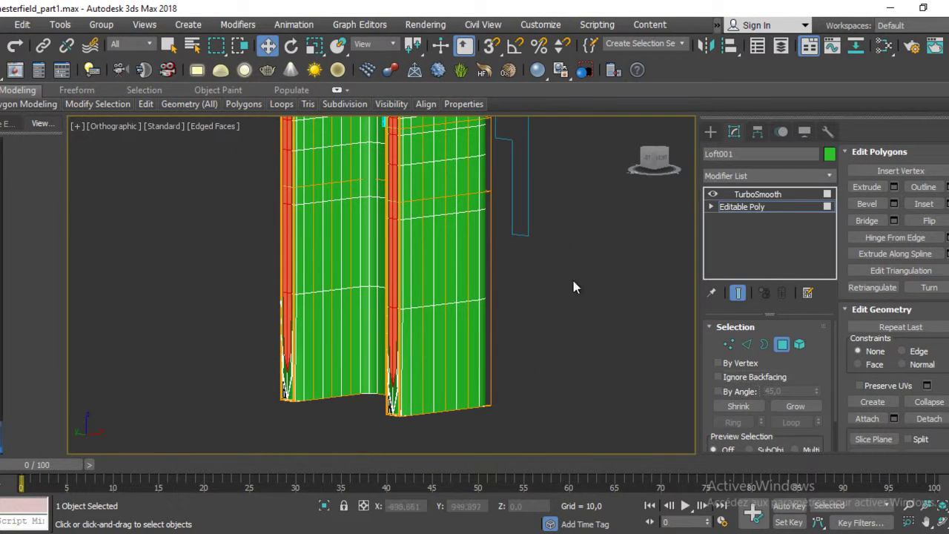
# Marquee-select and delete the lower body polygons, then review the arm and cushions close up.
pyautogui.moveTo(574, 287); pyautogui.dragTo(221, 382)
pyautogui.moveTo(467, 282); pyautogui.dragTo(373, 297, button='middle')
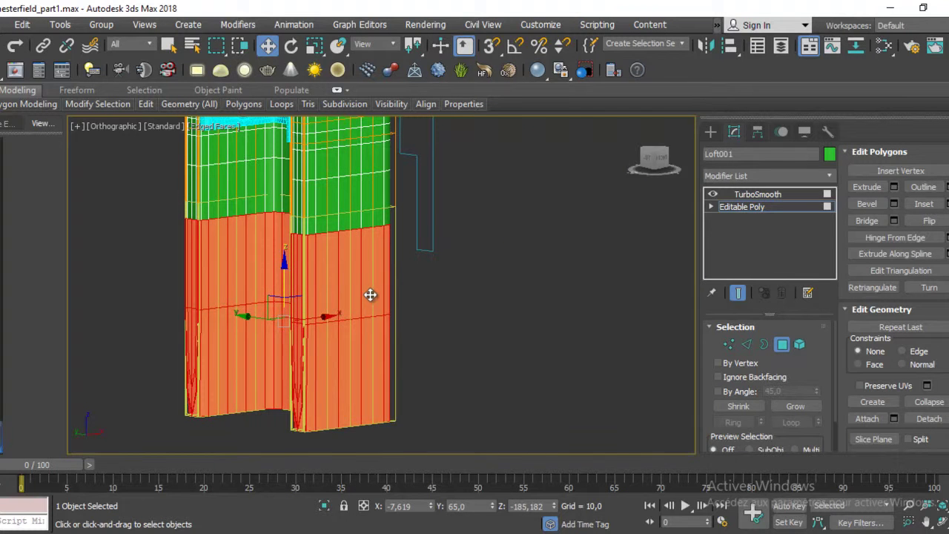
pyautogui.press('Delete')
pyautogui.moveTo(424, 267)
pyautogui.keyDown('alt'); pyautogui.mouseDown(button='middle')
pyautogui.moveTo(492, 254)
pyautogui.moveTo(541, 309)
pyautogui.moveTo(451, 281)
pyautogui.moveTo(460, 213)
pyautogui.moveTo(466, 245)
pyautogui.moveTo(475, 217)
pyautogui.mouseUp(button='middle'); pyautogui.keyUp('alt')
pyautogui.scroll(3, 541, 309)
pyautogui.scroll(2, 501, 336)
pyautogui.scroll(2, 448, 252)
pyautogui.scroll(3, 475, 217)
pyautogui.moveTo(477, 250)
pyautogui.keyDown('alt'); pyautogui.mouseDown(button='middle')
pyautogui.moveTo(482, 297)
pyautogui.moveTo(307, 223)
pyautogui.moveTo(409, 371)
pyautogui.mouseUp(button='middle'); pyautogui.keyUp('alt')
pyautogui.moveTo(371, 314)
pyautogui.keyDown('alt'); pyautogui.mouseDown(button='middle')
pyautogui.moveTo(434, 339)
pyautogui.moveTo(500, 341)
pyautogui.moveTo(428, 308)
pyautogui.moveTo(487, 402)
pyautogui.moveTo(538, 418)
pyautogui.moveTo(545, 401)
pyautogui.moveTo(533, 417)
pyautogui.moveTo(473, 320)
pyautogui.mouseUp(button='middle'); pyautogui.keyUp('alt')
pyautogui.scroll(3, 533, 424)
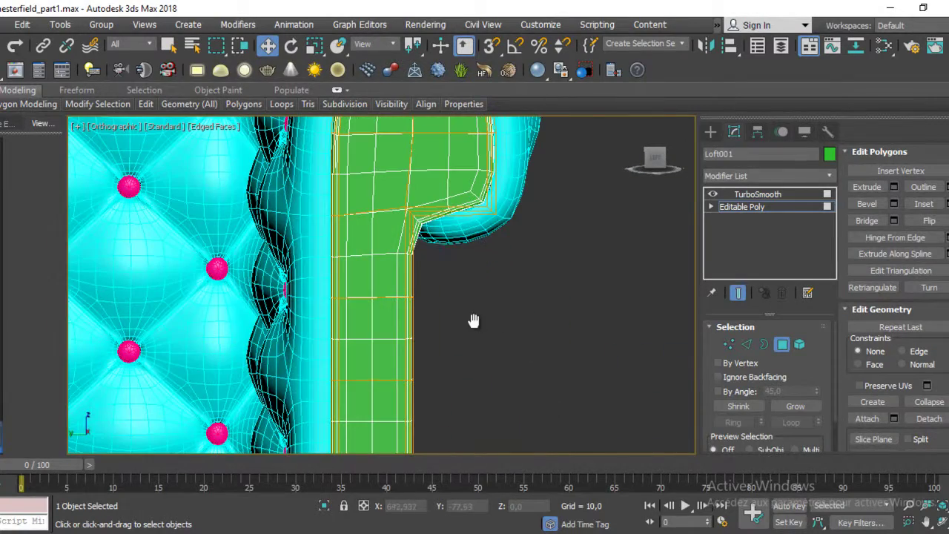
# Select the arm corner polygon, switch to Edge level, and hide the cushions with Alt+Q.
pyautogui.click(410, 215)
pyautogui.scroll(2, 542, 279)
pyautogui.moveTo(543, 279)
pyautogui.keyDown('alt'); pyautogui.mouseDown(button='middle')
pyautogui.moveTo(439, 226)
pyautogui.moveTo(483, 205)
pyautogui.moveTo(529, 271)
pyautogui.moveTo(469, 242)
pyautogui.mouseUp(button='middle'); pyautogui.keyUp('alt')
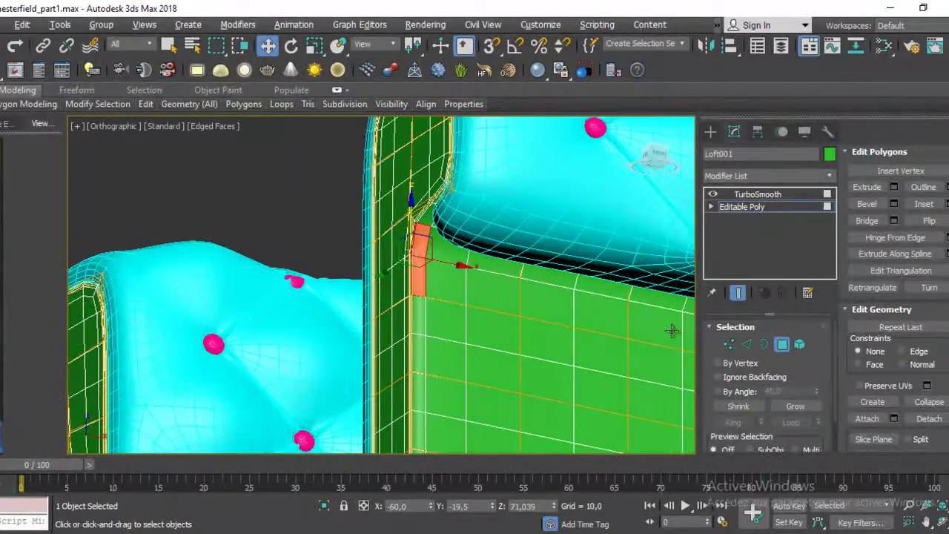
pyautogui.click(746, 346)
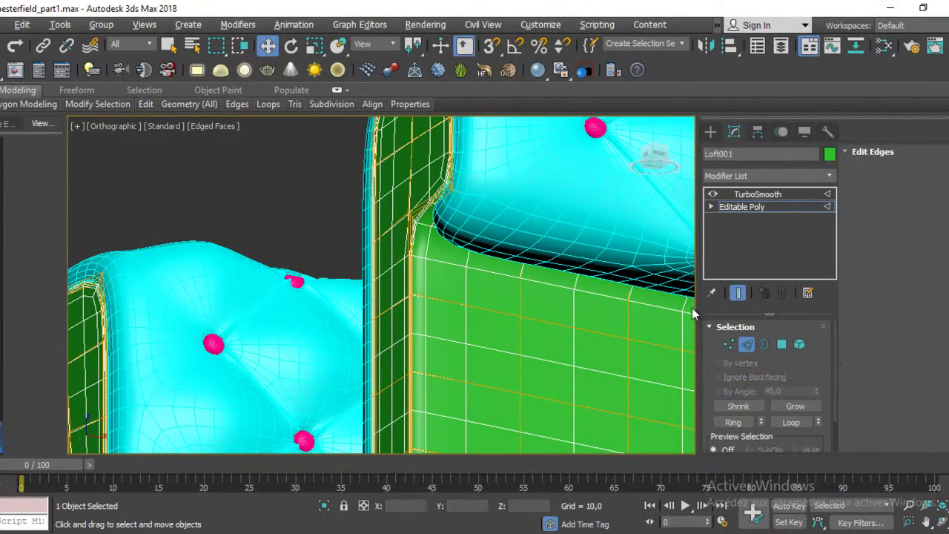
pyautogui.hotkey('alt', 'q')
pyautogui.scroll(5, 539, 297)
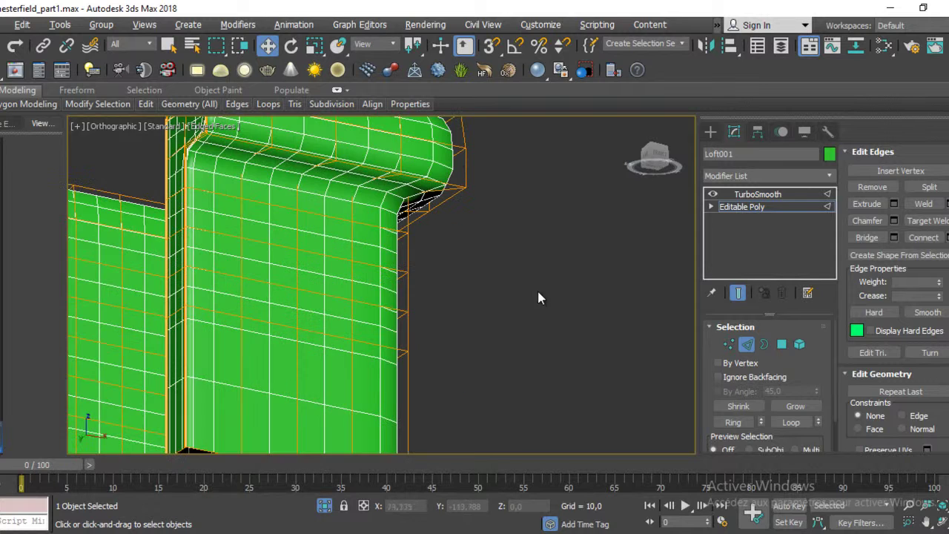
# Turn off Show End Result to display the unsmoothed base mesh from the front.
pyautogui.click(738, 294)
pyautogui.scroll(3, 364, 258)
pyautogui.scroll(3, 526, 404)
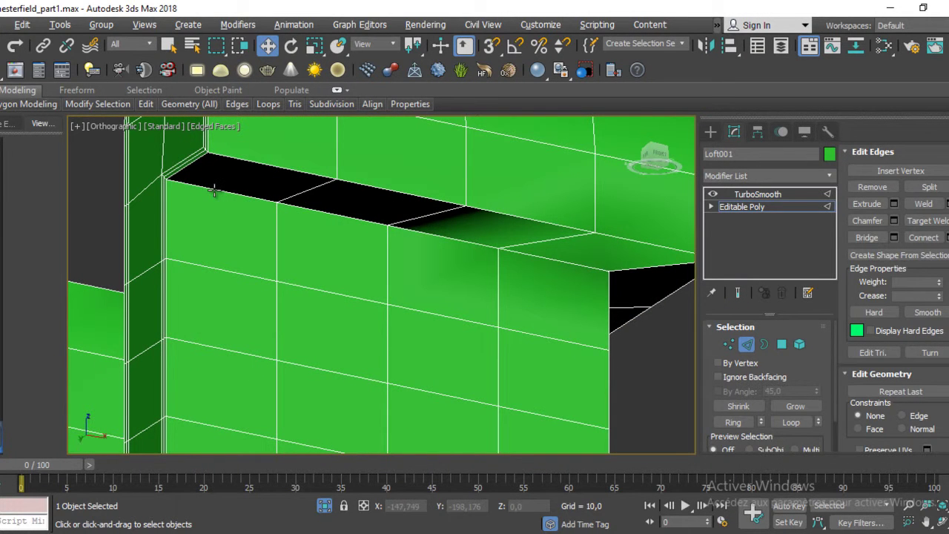
pyautogui.scroll(-6, 213, 190)
pyautogui.moveTo(489, 275)
pyautogui.keyDown('alt'); pyautogui.mouseDown(button='middle')
pyautogui.moveTo(547, 225)
pyautogui.moveTo(540, 190)
pyautogui.moveTo(366, 225)
pyautogui.moveTo(358, 238)
pyautogui.moveTo(343, 191)
pyautogui.moveTo(400, 210)
pyautogui.mouseUp(button='middle'); pyautogui.keyUp('alt')
# Start a chamfer on the inner corner edge with smoothing shown and 2 segments.
pyautogui.moveTo(259, 232); pyautogui.dragTo(482, 328, button='middle')
pyautogui.scroll(4, 486, 328)
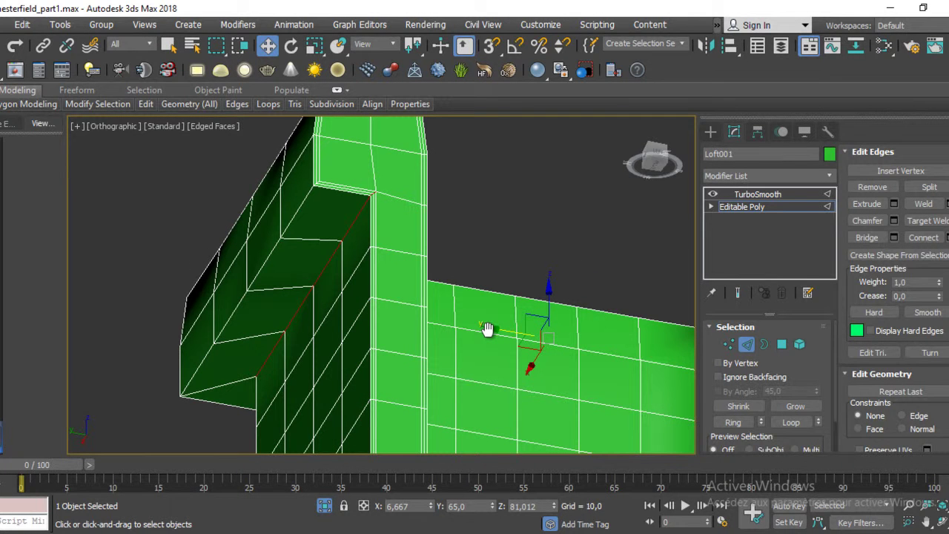
pyautogui.click(894, 221)
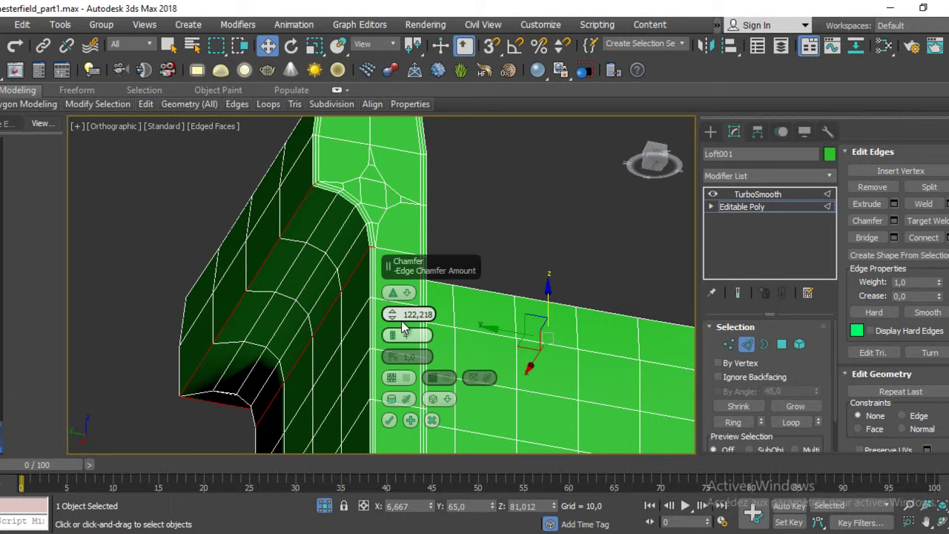
pyautogui.click(737, 293)
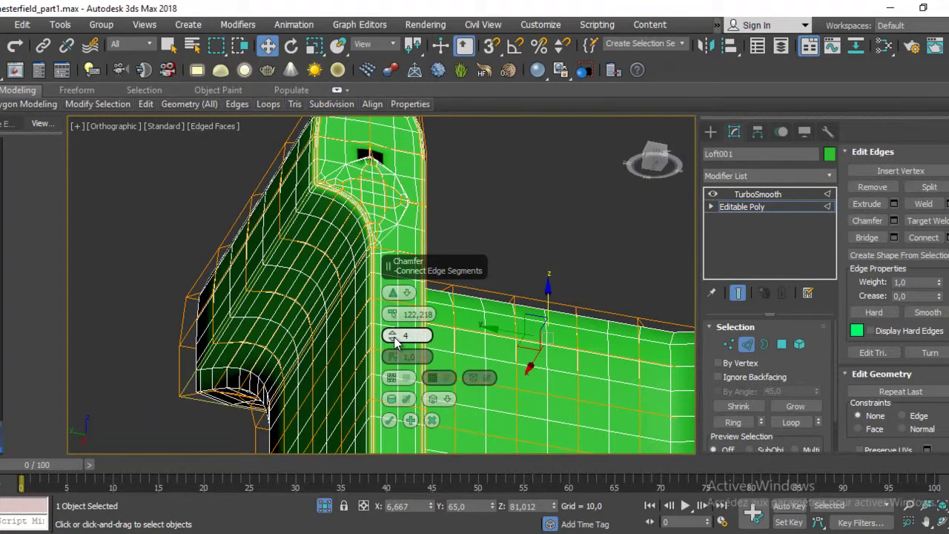
pyautogui.rightClick(394, 315)
pyautogui.rightClick(393, 337)
pyautogui.keyDown('alt'); pyautogui.moveTo(370, 194); pyautogui.dragTo(376, 238, button='middle'); pyautogui.keyUp('alt')
pyautogui.scroll(2, 275, 338)
pyautogui.scroll(3, 391, 244)
pyautogui.scroll(3, 323, 295)
pyautogui.scroll(2, 323, 295)
pyautogui.scroll(2, 322, 294)
pyautogui.scroll(1, 306, 233)
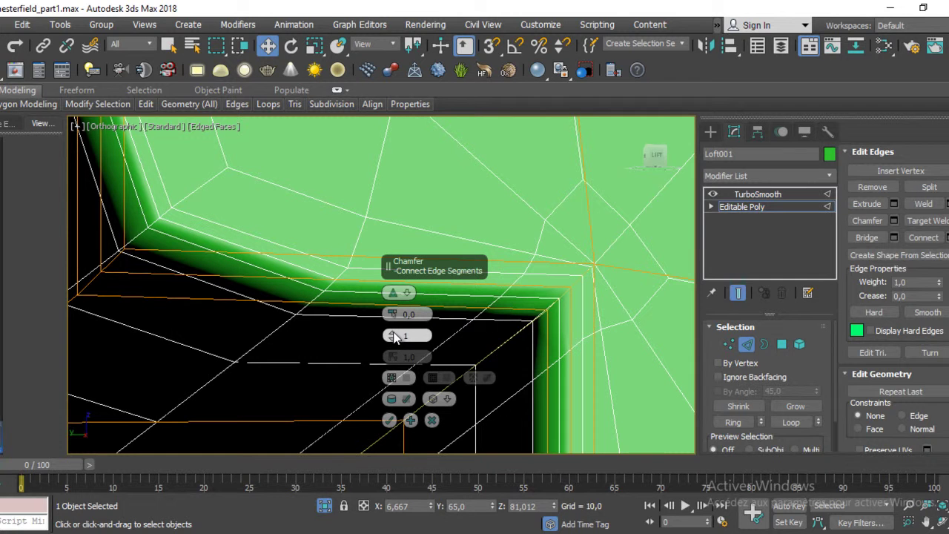
pyautogui.click(394, 335)
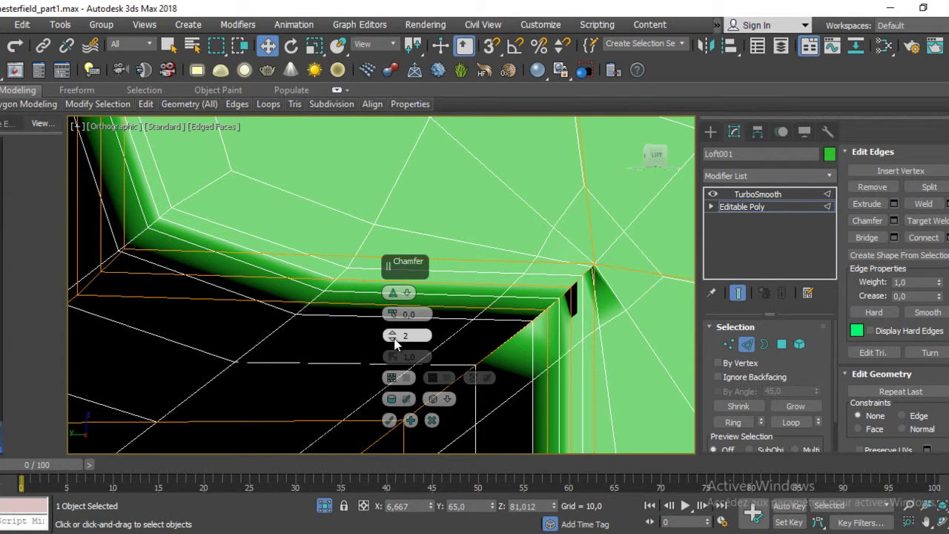
pyautogui.click(395, 340)
pyautogui.moveTo(392, 314)
pyautogui.mouseDown()
pyautogui.moveTo(388, 291)
pyautogui.moveTo(391, 314)
pyautogui.mouseUp()
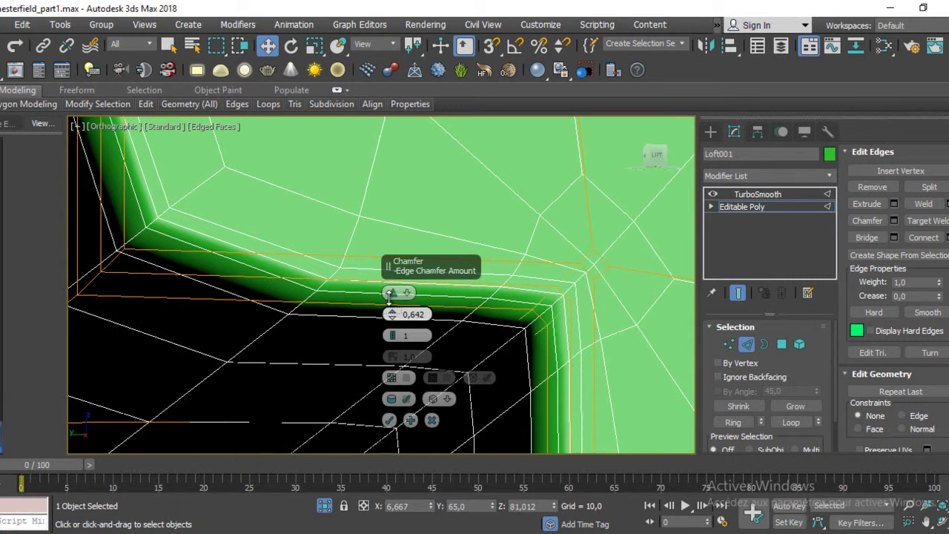
pyautogui.click(394, 335)
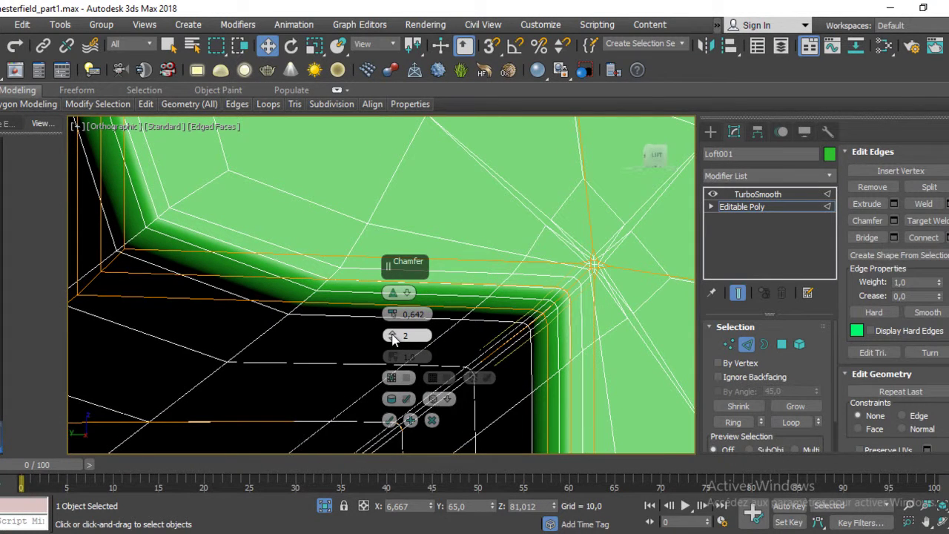
# Show the rest of the sofa again and view the tufted back from the front.
pyautogui.scroll(-3, 560, 258)
pyautogui.moveTo(561, 260)
pyautogui.mouseDown(button='middle')
pyautogui.moveTo(504, 260)
pyautogui.moveTo(503, 229)
pyautogui.mouseUp(button='middle')
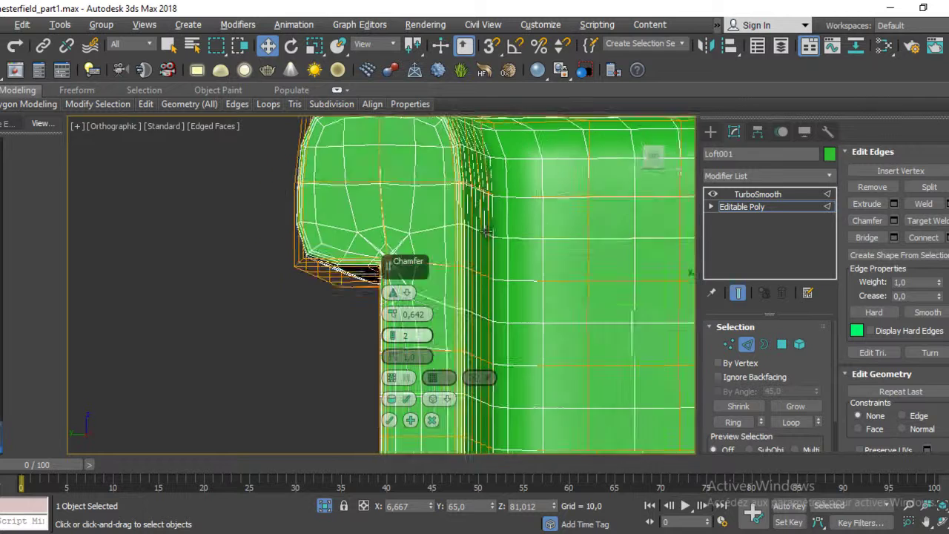
pyautogui.scroll(4, 504, 228)
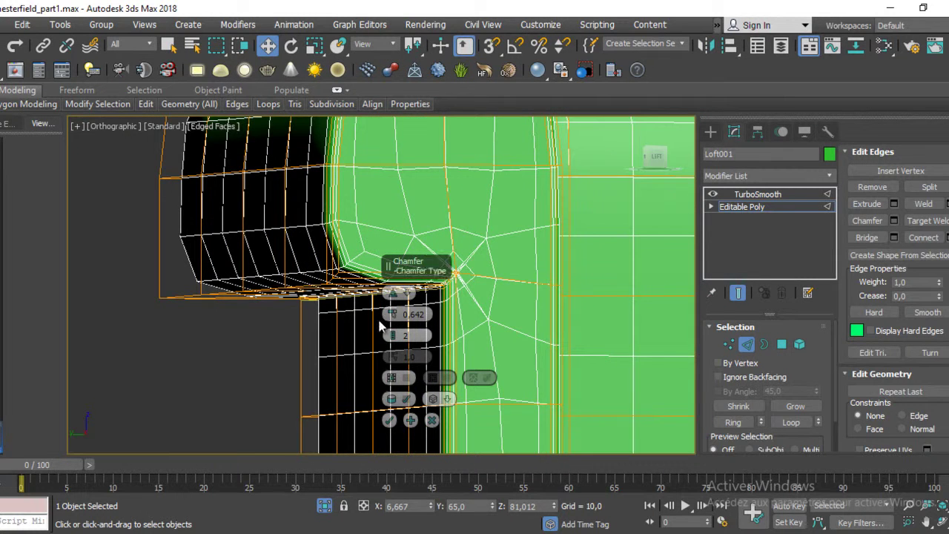
pyautogui.click(330, 505)
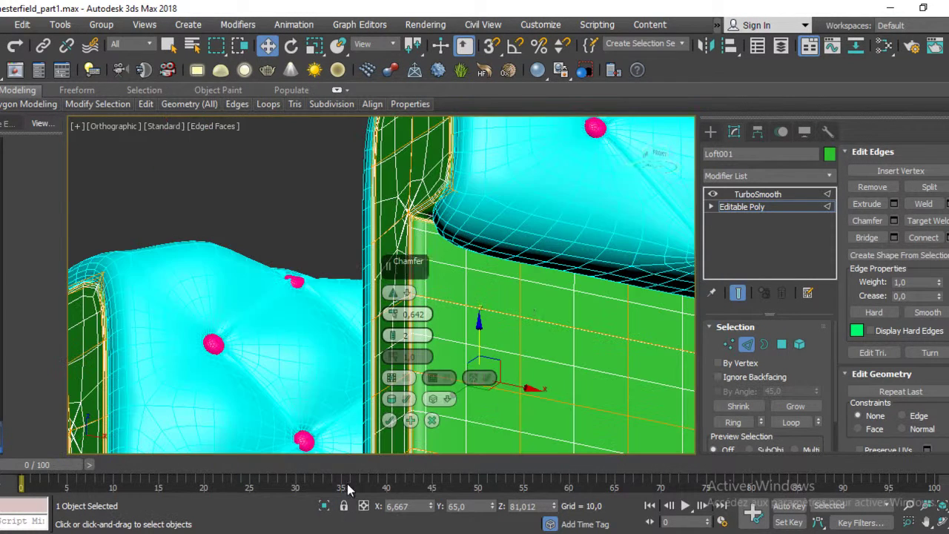
pyautogui.scroll(-5, 526, 307)
pyautogui.keyDown('alt'); pyautogui.moveTo(482, 244); pyautogui.dragTo(635, 253, button='middle'); pyautogui.keyUp('alt')
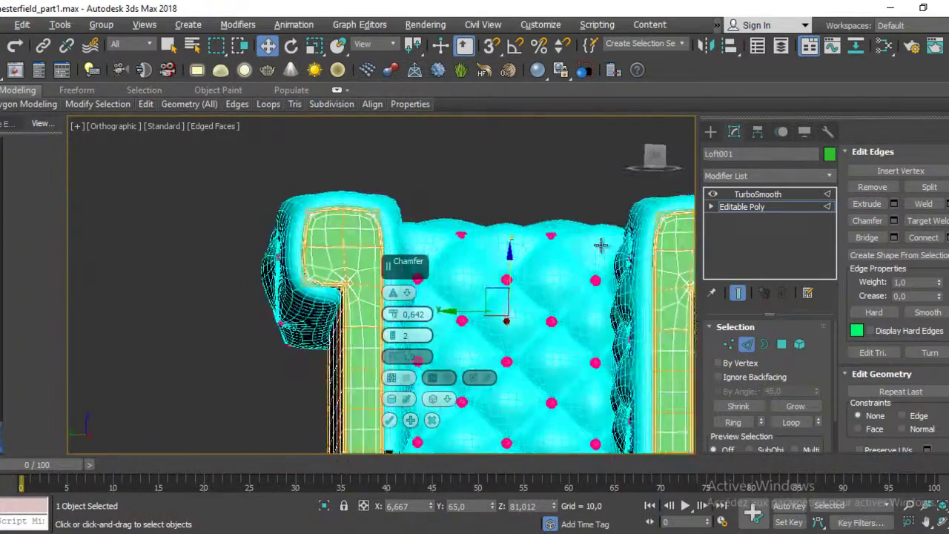
pyautogui.scroll(3, 481, 275)
pyautogui.scroll(2, 504, 328)
pyautogui.scroll(2, 540, 227)
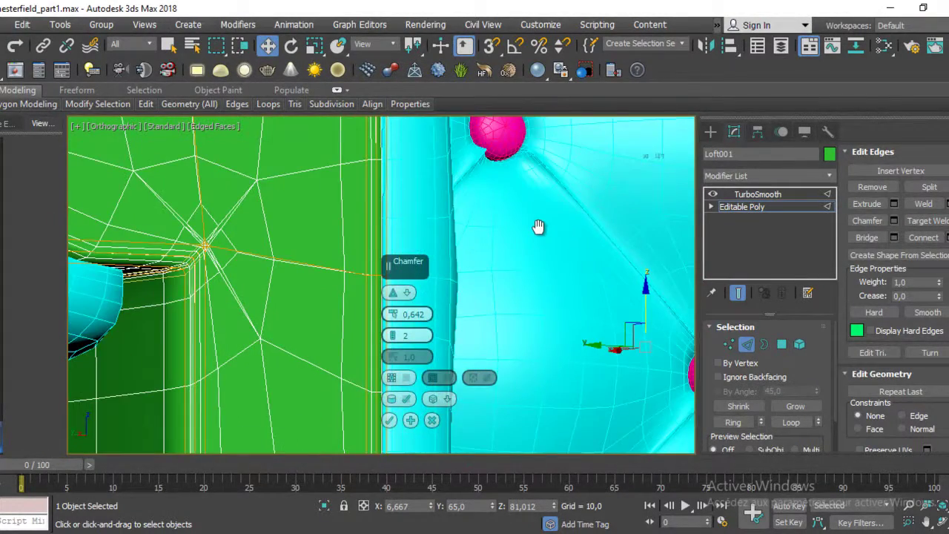
pyautogui.scroll(1, 541, 226)
pyautogui.scroll(-2, 178, 260)
pyautogui.scroll(2, 391, 229)
# Raise the Edge Chamfer Amount to 1,959 on the corner and confirm with OK.
pyautogui.moveTo(207, 243)
pyautogui.mouseDown(button='middle')
pyautogui.moveTo(390, 228)
pyautogui.moveTo(398, 264)
pyautogui.mouseUp(button='middle')
pyautogui.scroll(-2, 391, 229)
pyautogui.scroll(2, 415, 245)
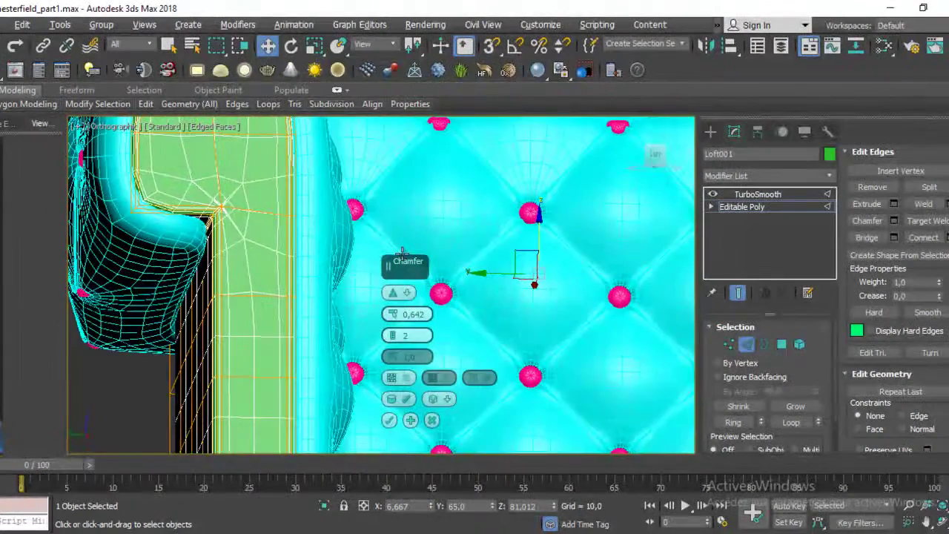
pyautogui.scroll(-1, 398, 264)
pyautogui.moveTo(135, 271)
pyautogui.mouseDown(button='middle')
pyautogui.moveTo(309, 269)
pyautogui.moveTo(183, 279)
pyautogui.mouseUp(button='middle')
pyautogui.scroll(3, 309, 269)
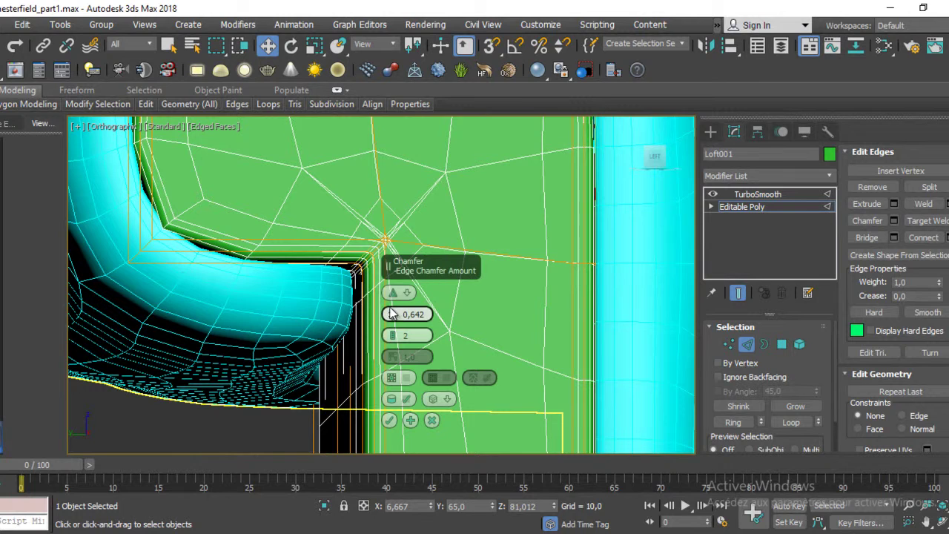
pyautogui.moveTo(392, 313); pyautogui.dragTo(385, 295)
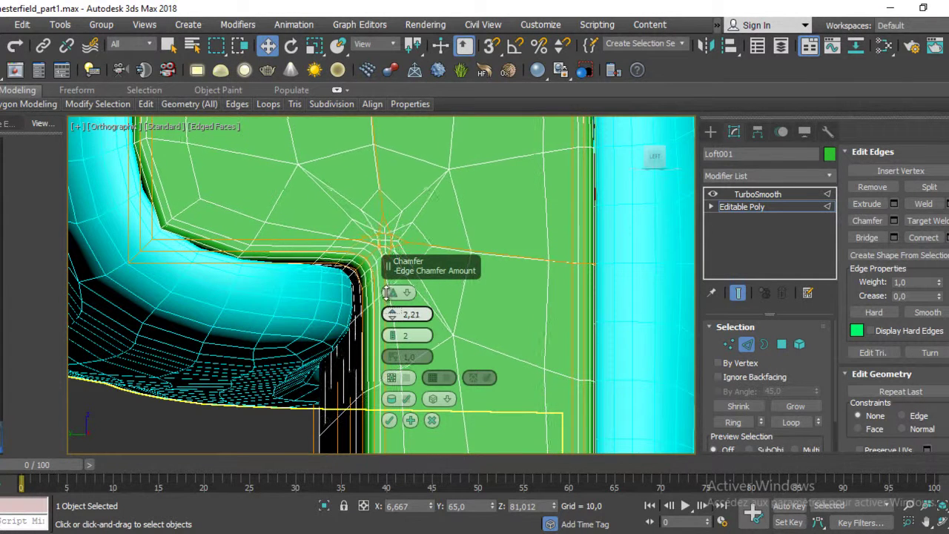
pyautogui.click(389, 419)
pyautogui.keyDown('alt'); pyautogui.moveTo(421, 356); pyautogui.dragTo(451, 290, button='middle'); pyautogui.keyUp('alt')
# Turn off Show End Result to view the base mesh around the chamfered corner.
pyautogui.click(739, 295)
pyautogui.scroll(2, 401, 289)
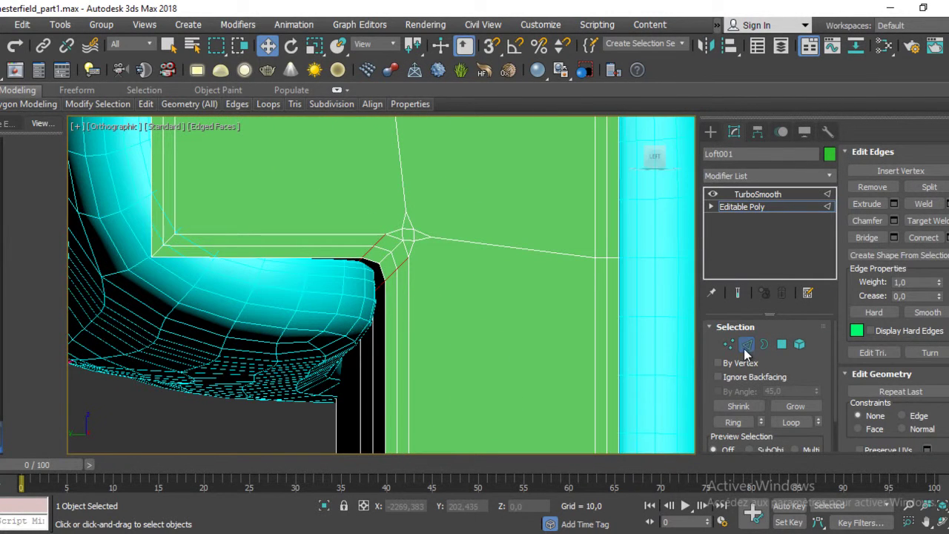
pyautogui.scroll(-3, 458, 248)
pyautogui.scroll(3, 458, 246)
pyautogui.scroll(1, 445, 226)
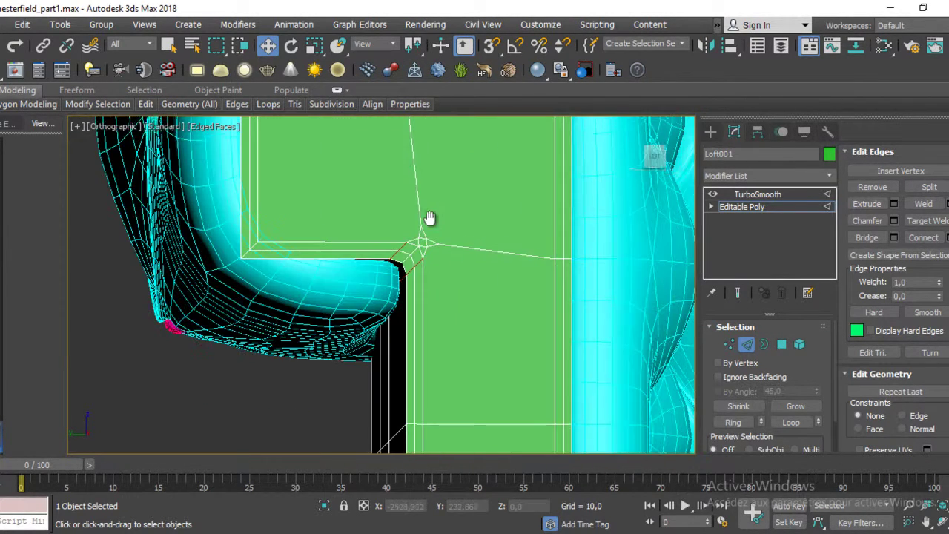
pyautogui.scroll(2, 438, 230)
pyautogui.scroll(2, 441, 250)
pyautogui.scroll(-4, 516, 328)
pyautogui.scroll(-1, 515, 324)
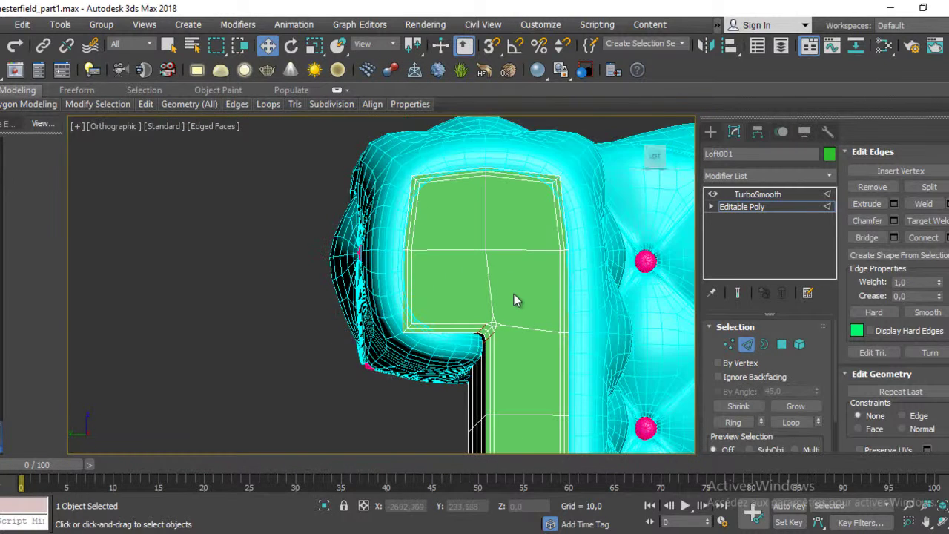
pyautogui.scroll(1, 517, 300)
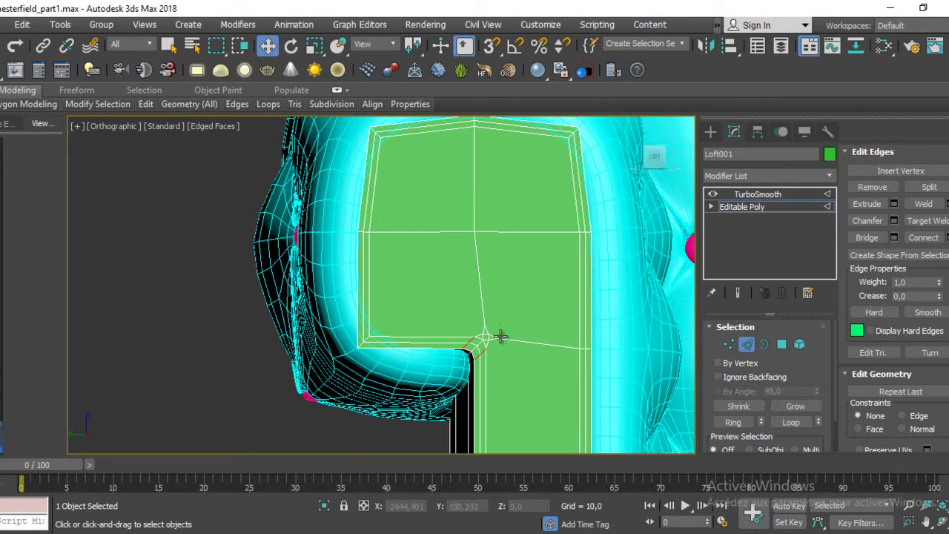
# At Polygon level, select the tiny polygon at the chamfered inner corner.
pyautogui.click(782, 345)
pyautogui.scroll(1, 435, 295)
pyautogui.scroll(1, 433, 297)
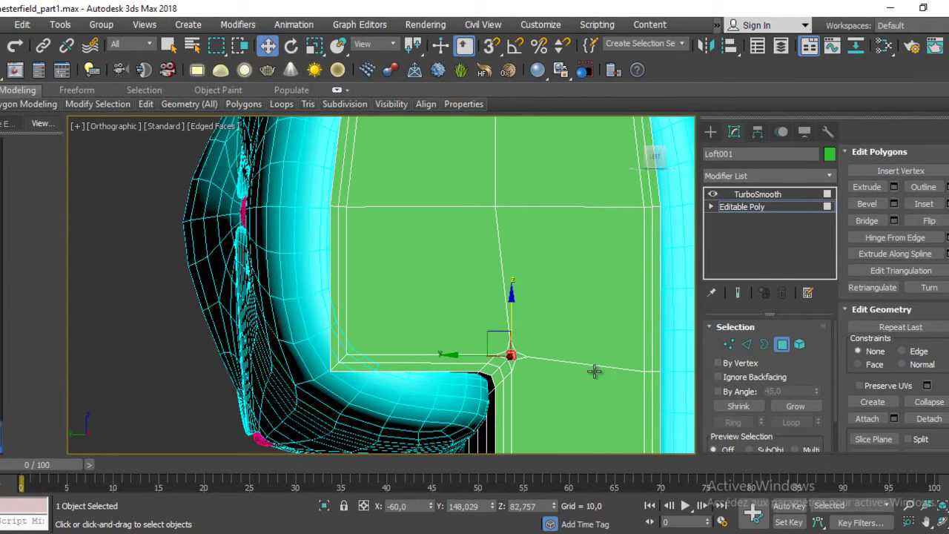
pyautogui.scroll(-2, 596, 370)
pyautogui.scroll(-3, 371, 333)
pyautogui.scroll(3, 371, 311)
pyautogui.scroll(1, 447, 298)
pyautogui.scroll(2, 447, 297)
pyautogui.click(397, 236)
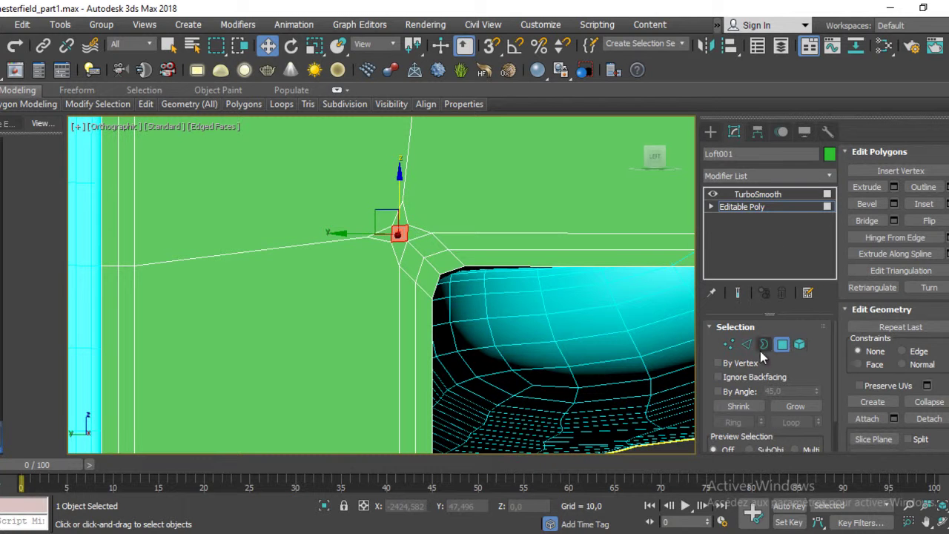
# Convert to Vertex level, Grow the selection, and Collapse the corner vertices into one.
pyautogui.click(729, 346)
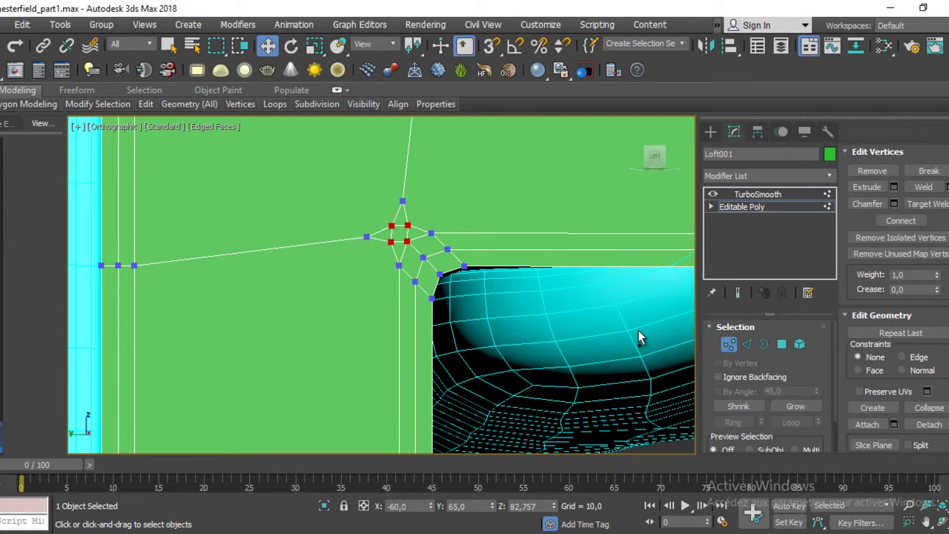
pyautogui.click(811, 408)
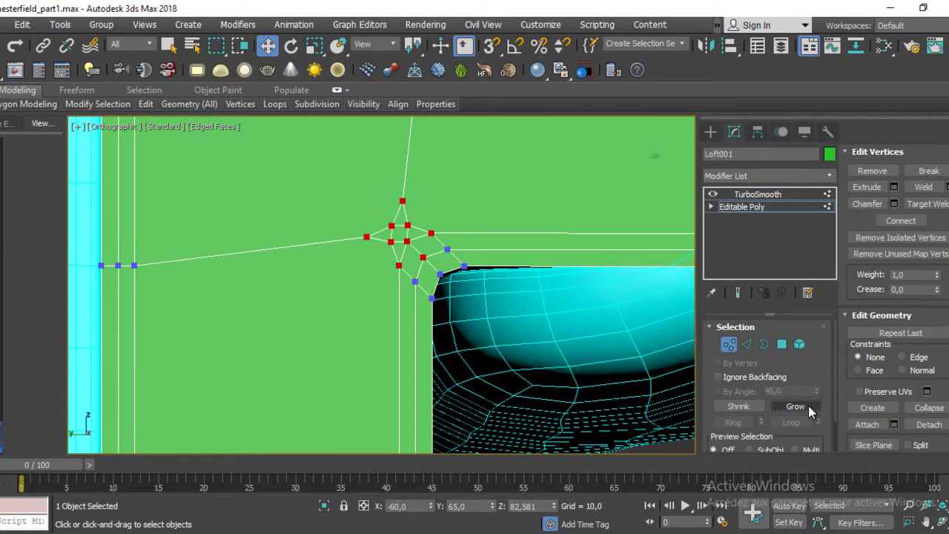
pyautogui.scroll(-3, 443, 276)
pyautogui.scroll(-3, 373, 275)
pyautogui.keyDown('alt'); pyautogui.moveTo(373, 275); pyautogui.dragTo(776, 293, button='middle'); pyautogui.keyUp('alt')
pyautogui.scroll(5, 396, 307)
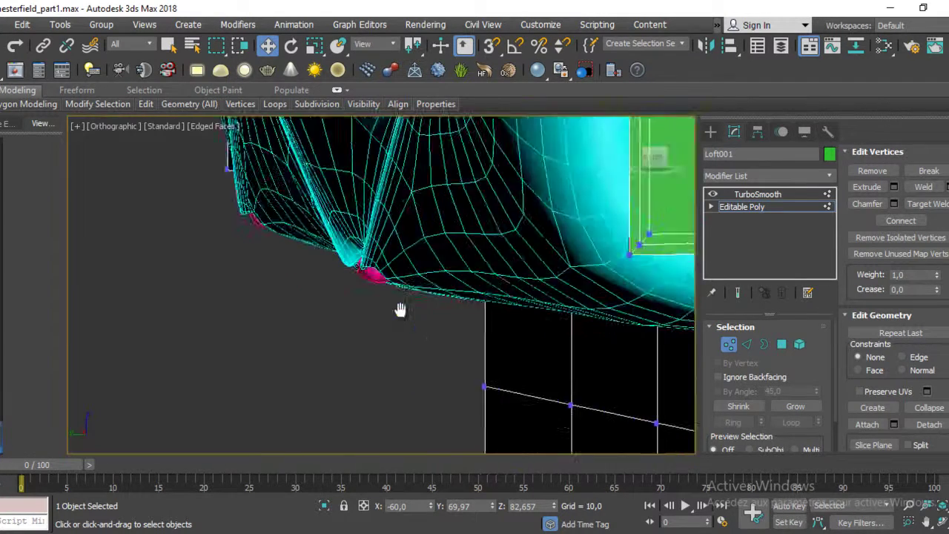
pyautogui.scroll(5, 334, 315)
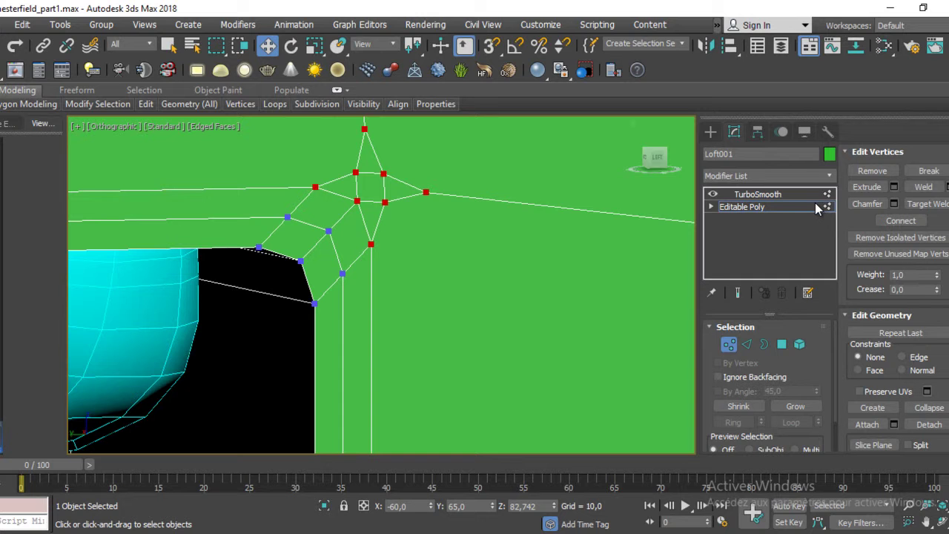
pyautogui.click(941, 410)
pyautogui.scroll(-3, 397, 232)
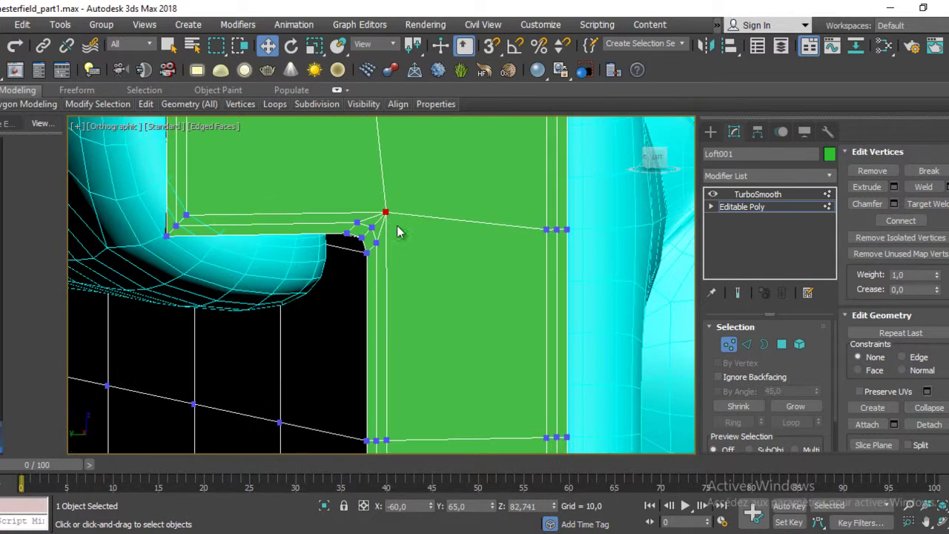
# Turn Show End Result back on and frame the smoothed arm corner.
pyautogui.click(739, 293)
pyautogui.scroll(-3, 400, 271)
pyautogui.scroll(4, 415, 276)
pyautogui.moveTo(427, 279)
pyautogui.mouseDown(button='middle')
pyautogui.moveTo(494, 340)
pyautogui.moveTo(552, 345)
pyautogui.moveTo(576, 376)
pyautogui.mouseUp(button='middle')
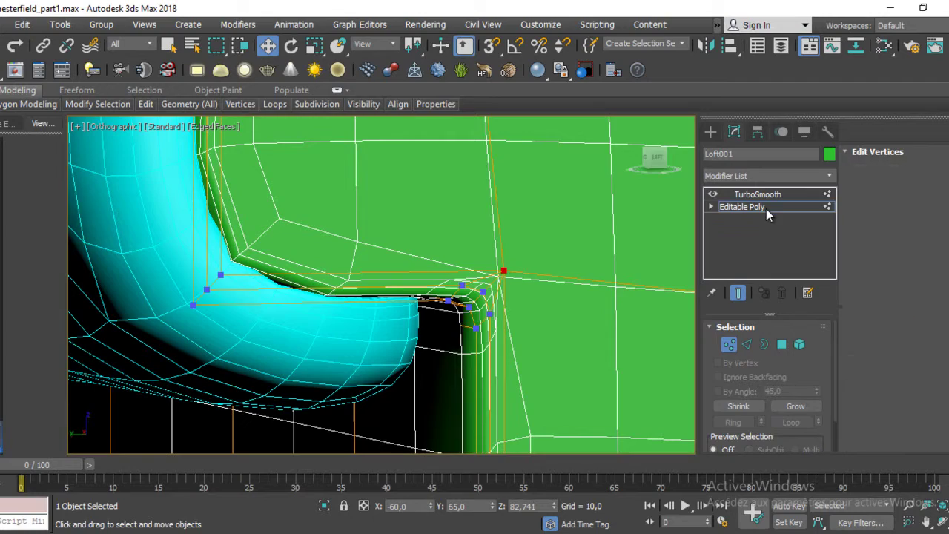
# Leave vertex sub-object mode on the sofa frame and view the whole chesterfield at an angle.
pyautogui.click(742, 206)
pyautogui.scroll(-3, 546, 264)
pyautogui.scroll(-2, 546, 265)
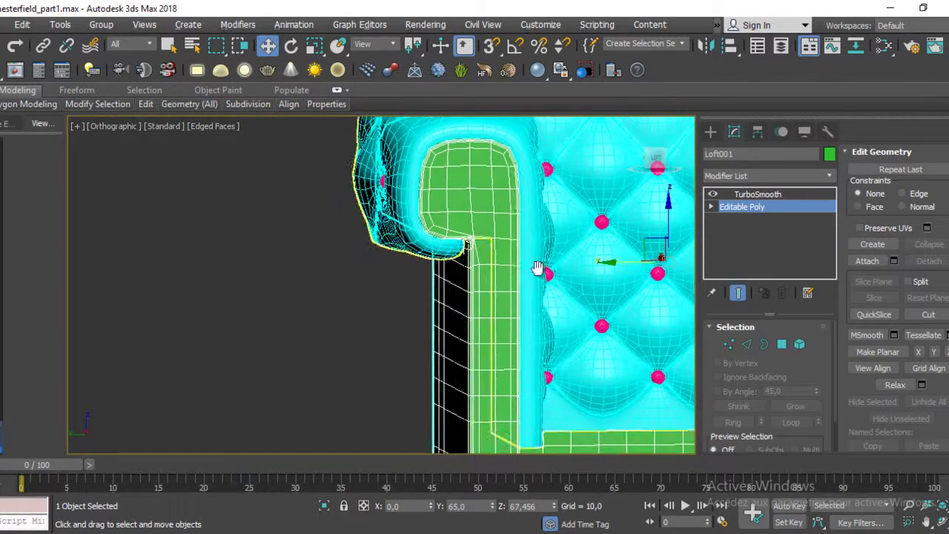
pyautogui.scroll(2, 546, 264)
pyautogui.scroll(-5, 546, 265)
pyautogui.moveTo(546, 281); pyautogui.dragTo(470, 300, button='middle')
pyautogui.scroll(5, 470, 300)
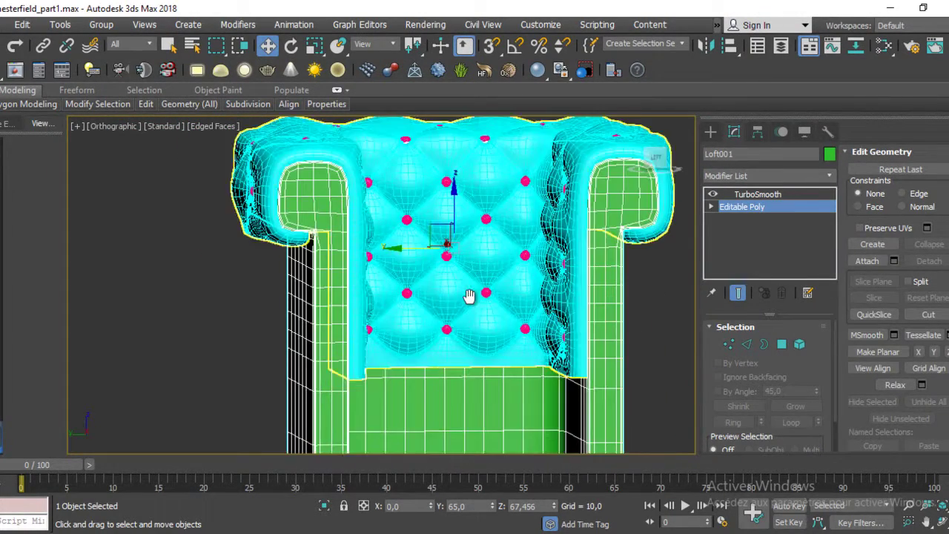
pyautogui.scroll(-2, 574, 272)
pyautogui.keyDown('alt'); pyautogui.moveTo(571, 245); pyautogui.dragTo(542, 309, button='middle'); pyautogui.keyUp('alt')
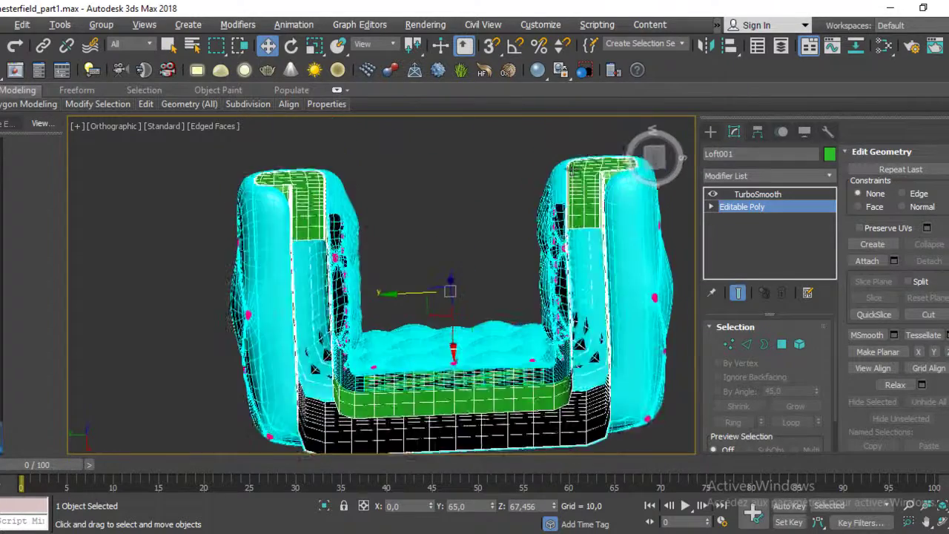
pyautogui.scroll(5, 620, 304)
pyautogui.scroll(-2, 620, 304)
pyautogui.scroll(-1, 462, 233)
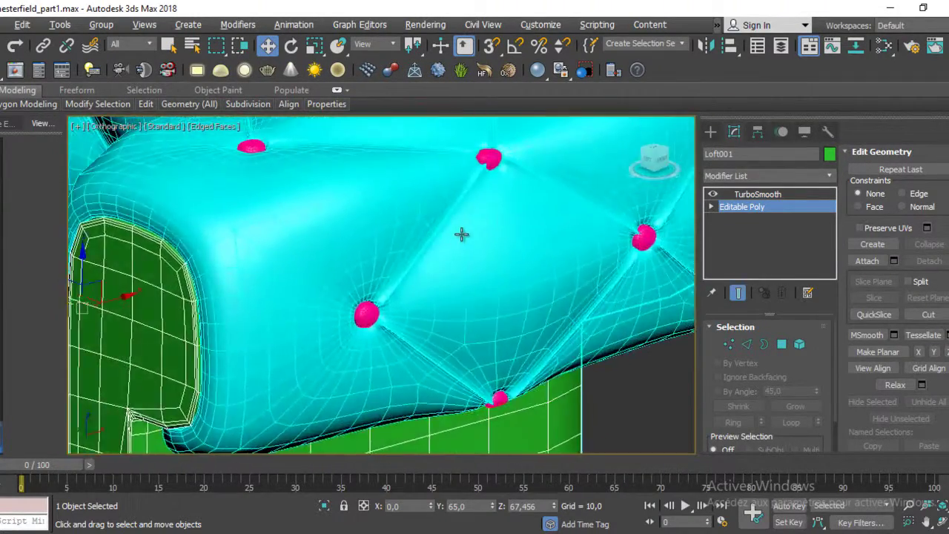
pyautogui.scroll(2, 519, 252)
pyautogui.scroll(2, 597, 259)
# Reframe the view around the green arm and select the tufted back cushion, Loft002.
pyautogui.moveTo(598, 258); pyautogui.dragTo(852, 181, button='middle')
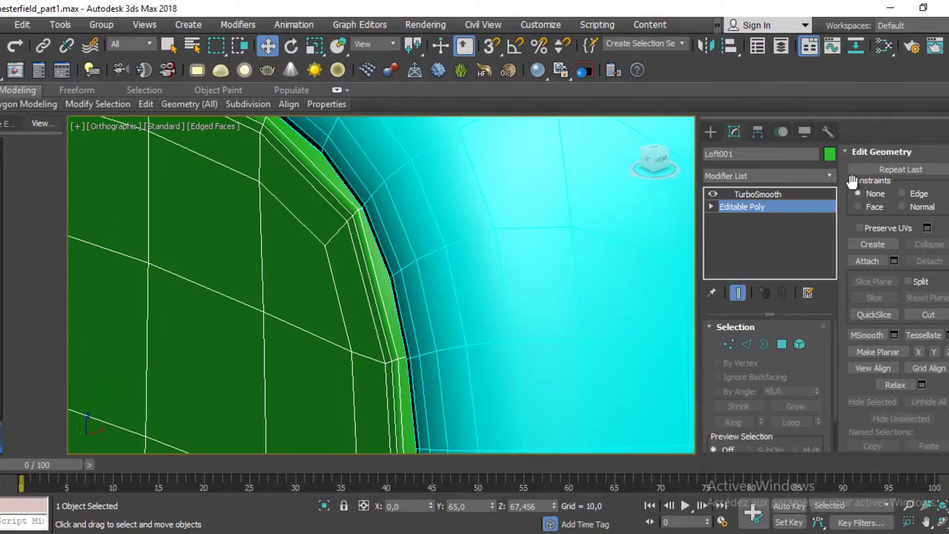
pyautogui.scroll(-2, 852, 182)
pyautogui.scroll(-1, 852, 181)
pyautogui.scroll(-3, 504, 251)
pyautogui.scroll(-2, 503, 254)
pyautogui.scroll(-3, 503, 254)
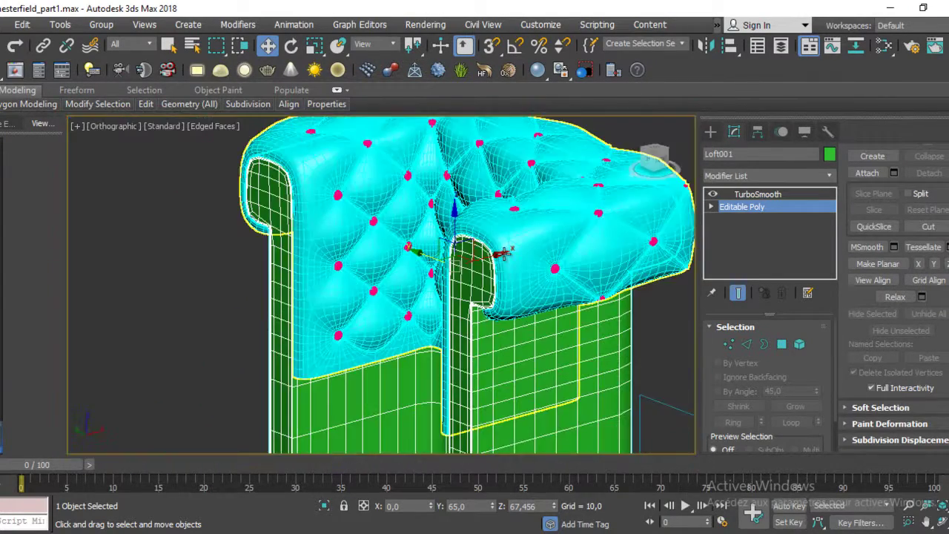
pyautogui.scroll(-1, 480, 317)
pyautogui.moveTo(518, 348); pyautogui.dragTo(471, 267, button='middle')
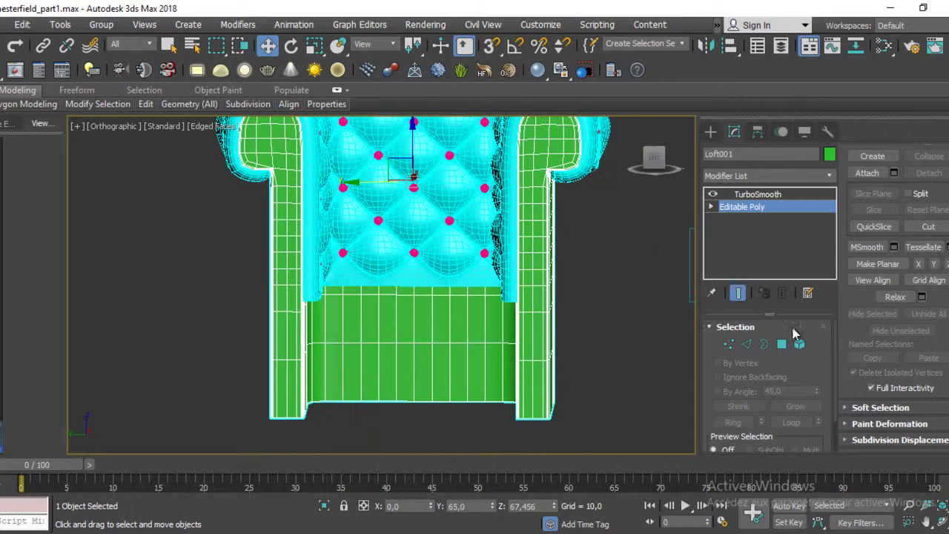
pyautogui.scroll(-4, 507, 313)
pyautogui.keyDown('alt'); pyautogui.moveTo(507, 316); pyautogui.dragTo(458, 319, button='middle'); pyautogui.keyUp('alt')
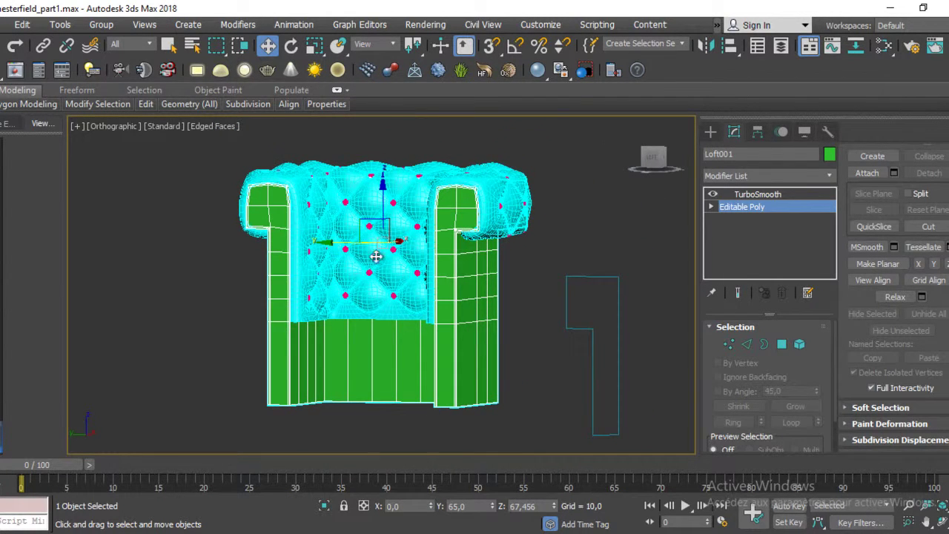
pyautogui.scroll(5, 385, 217)
pyautogui.click(375, 319)
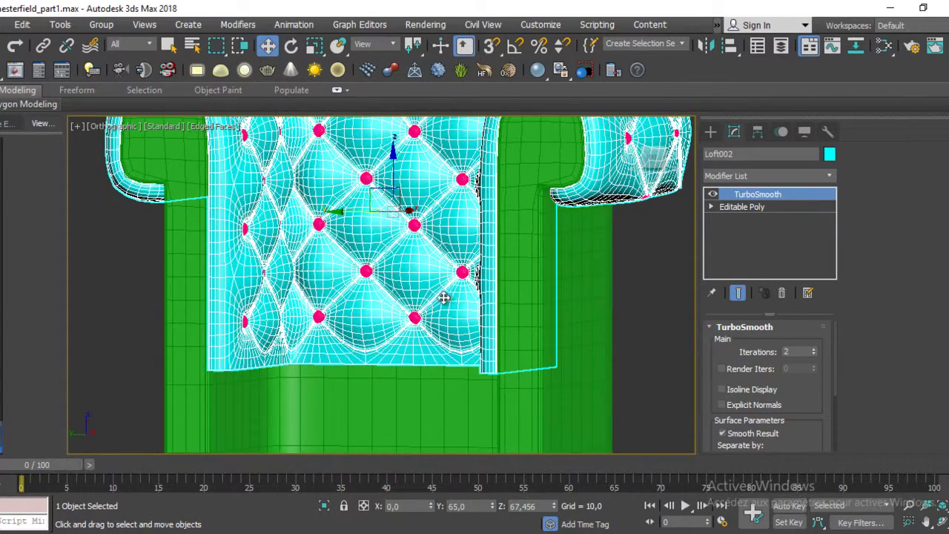
# Isolate Loft002 and drop to its unsmoothed base mesh in Edge sub-object mode.
pyautogui.hotkey('alt', 'q')
pyautogui.moveTo(437, 299)
pyautogui.keyDown('alt'); pyautogui.mouseDown(button='middle')
pyautogui.moveTo(385, 353)
pyautogui.moveTo(532, 267)
pyautogui.mouseUp(button='middle'); pyautogui.keyUp('alt')
pyautogui.scroll(4, 533, 267)
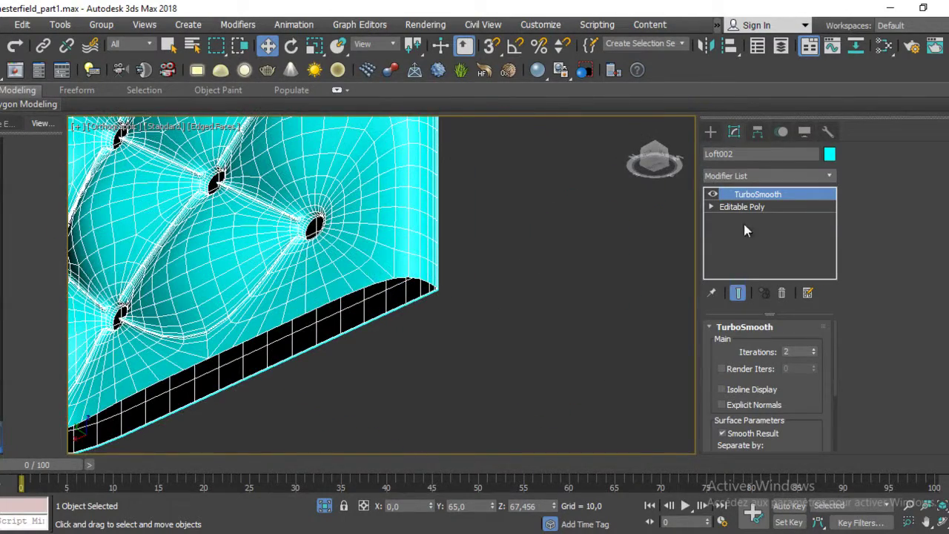
pyautogui.click(760, 210)
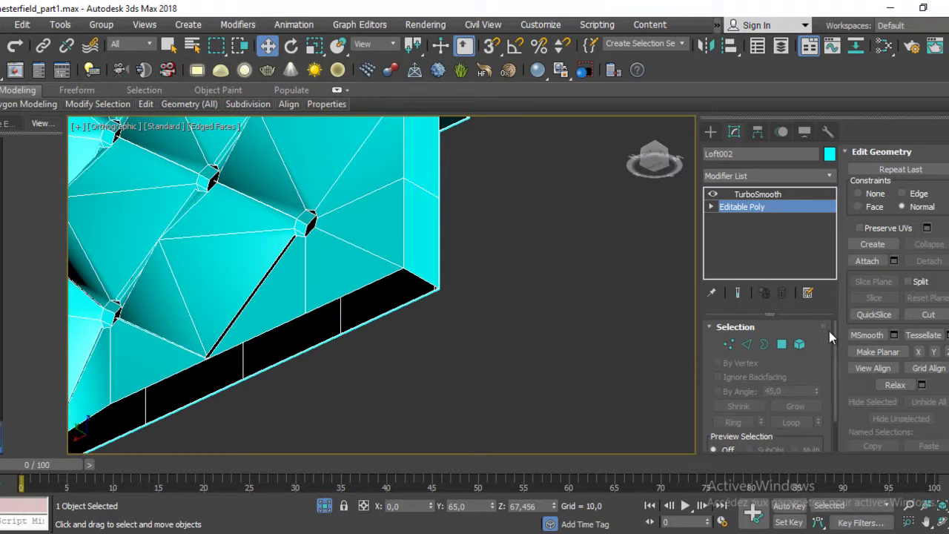
pyautogui.click(763, 344)
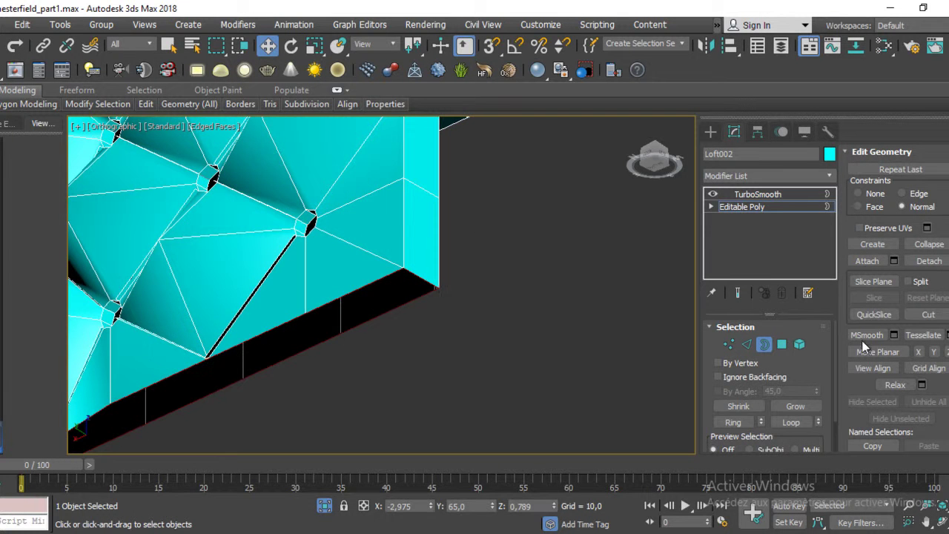
pyautogui.click(750, 344)
# Bring the panel's bottom edges into view and preview a 1-segment Bridge Edges operation.
pyautogui.moveTo(446, 285)
pyautogui.keyDown('alt'); pyautogui.mouseDown(button='middle')
pyautogui.moveTo(523, 279)
pyautogui.moveTo(428, 289)
pyautogui.moveTo(392, 274)
pyautogui.moveTo(497, 287)
pyautogui.mouseUp(button='middle'); pyautogui.keyUp('alt')
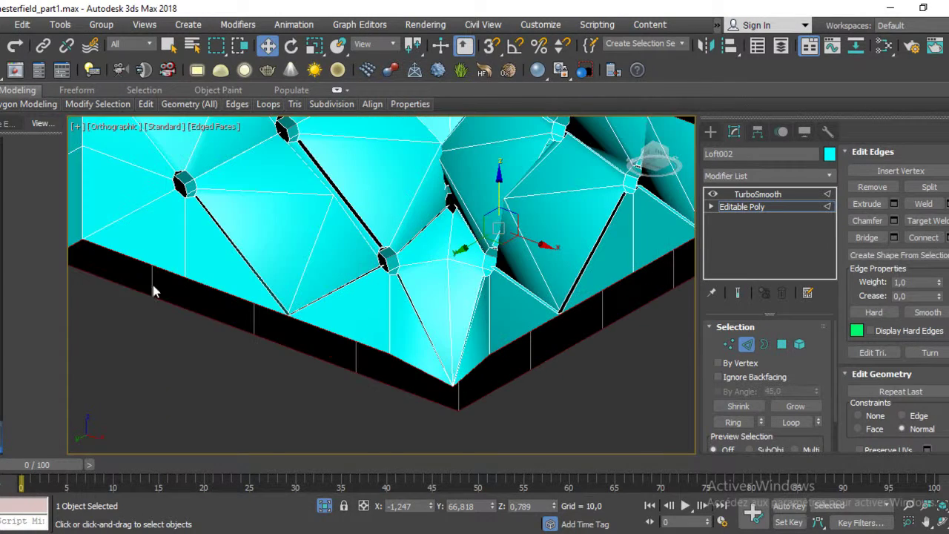
pyautogui.moveTo(189, 289)
pyautogui.keyDown('alt'); pyautogui.mouseDown(button='middle')
pyautogui.moveTo(195, 303)
pyautogui.moveTo(199, 261)
pyautogui.moveTo(407, 247)
pyautogui.moveTo(339, 324)
pyautogui.moveTo(604, 244)
pyautogui.moveTo(408, 271)
pyautogui.moveTo(482, 266)
pyautogui.moveTo(502, 250)
pyautogui.moveTo(559, 281)
pyautogui.moveTo(376, 356)
pyautogui.moveTo(637, 282)
pyautogui.mouseUp(button='middle'); pyautogui.keyUp('alt')
pyautogui.scroll(2, 407, 247)
pyautogui.scroll(2, 370, 265)
pyautogui.scroll(3, 415, 275)
pyautogui.scroll(-2, 407, 271)
pyautogui.scroll(-5, 482, 266)
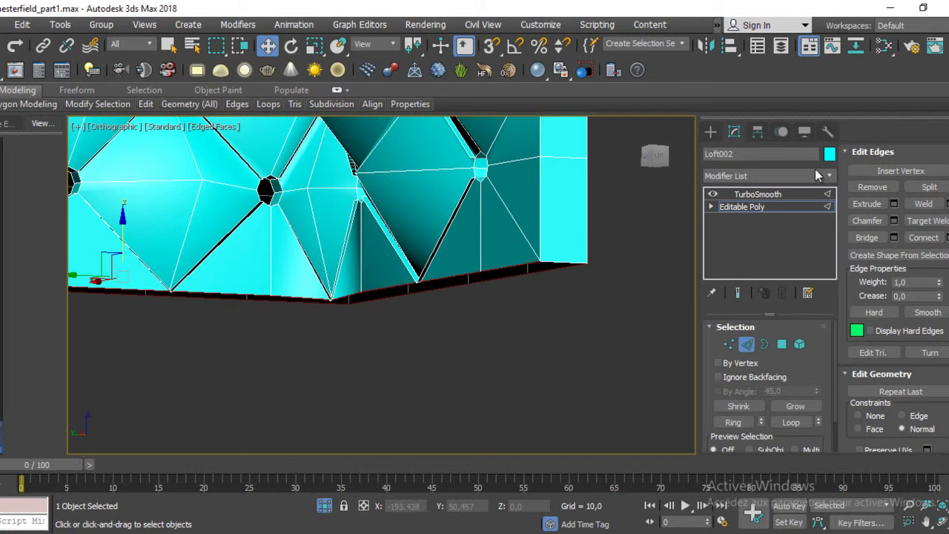
pyautogui.click(894, 236)
# Inspect the bridge preview from several angles and remove an unwanted edge from it.
pyautogui.scroll(3, 361, 227)
pyautogui.moveTo(361, 227)
pyautogui.keyDown('alt'); pyautogui.mouseDown(button='middle')
pyautogui.moveTo(433, 192)
pyautogui.moveTo(429, 185)
pyautogui.moveTo(451, 268)
pyautogui.moveTo(514, 250)
pyautogui.moveTo(516, 219)
pyautogui.mouseUp(button='middle'); pyautogui.keyUp('alt')
pyautogui.moveTo(544, 271)
pyautogui.keyDown('alt'); pyautogui.mouseDown(button='middle')
pyautogui.moveTo(552, 272)
pyautogui.moveTo(566, 154)
pyautogui.moveTo(578, 215)
pyautogui.moveTo(519, 247)
pyautogui.moveTo(502, 271)
pyautogui.moveTo(517, 270)
pyautogui.moveTo(335, 259)
pyautogui.moveTo(383, 249)
pyautogui.moveTo(348, 296)
pyautogui.mouseUp(button='middle'); pyautogui.keyUp('alt')
pyautogui.keyDown('alt'); pyautogui.moveTo(385, 185); pyautogui.dragTo(319, 380, button='middle'); pyautogui.keyUp('alt')
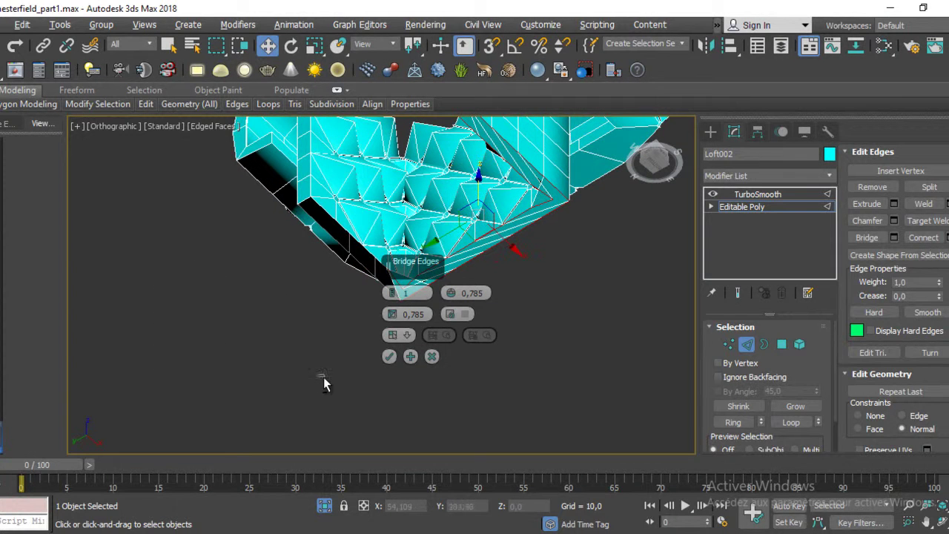
pyautogui.moveTo(583, 220)
pyautogui.keyDown('alt'); pyautogui.mouseDown(button='middle')
pyautogui.moveTo(526, 185)
pyautogui.moveTo(546, 180)
pyautogui.moveTo(441, 242)
pyautogui.mouseUp(button='middle'); pyautogui.keyUp('alt')
pyautogui.moveTo(474, 195)
pyautogui.keyDown('alt'); pyautogui.mouseDown(button='middle')
pyautogui.moveTo(434, 180)
pyautogui.moveTo(434, 170)
pyautogui.moveTo(542, 167)
pyautogui.moveTo(430, 161)
pyautogui.moveTo(231, 272)
pyautogui.mouseUp(button='middle'); pyautogui.keyUp('alt')
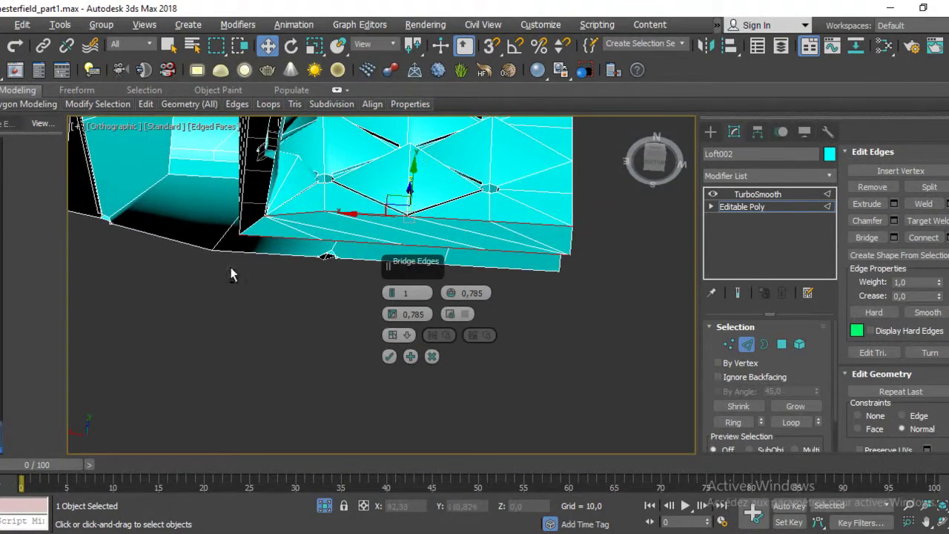
pyautogui.keyDown('alt'); pyautogui.click(269, 222); pyautogui.keyUp('alt')
# Add another bottom edge to the bridge and review the previewed faces across the mesh.
pyautogui.keyDown('alt'); pyautogui.moveTo(559, 193); pyautogui.dragTo(552, 244, button='middle'); pyautogui.keyUp('alt')
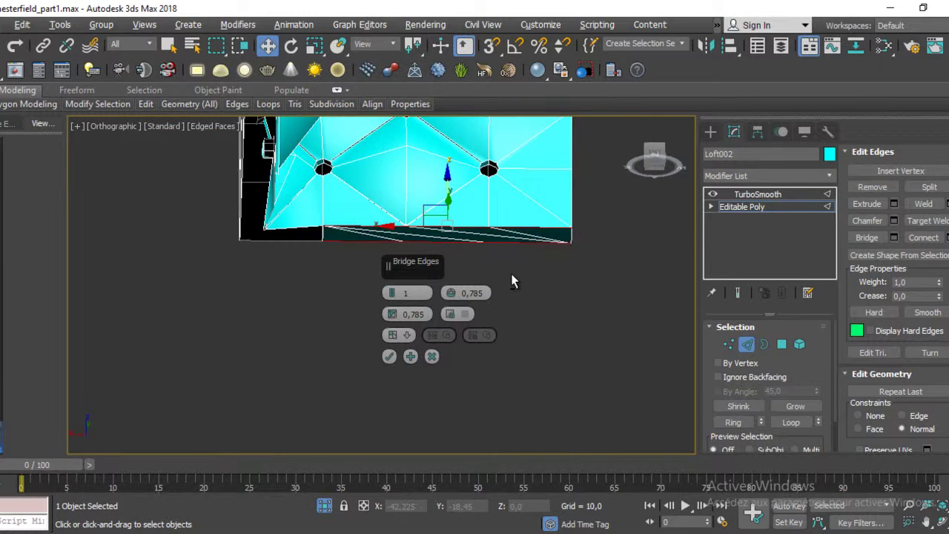
pyautogui.scroll(2, 511, 265)
pyautogui.scroll(3, 512, 264)
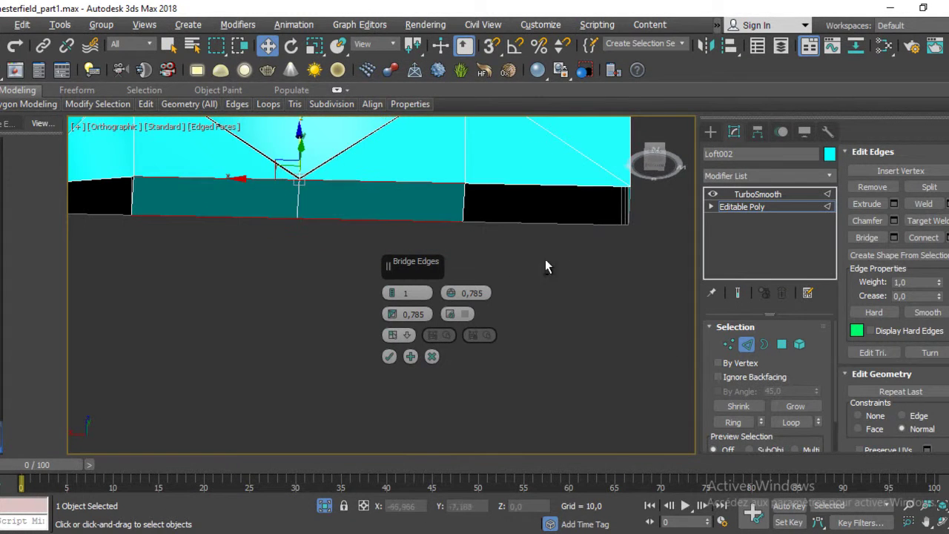
pyautogui.moveTo(530, 245); pyautogui.dragTo(563, 312, button='middle')
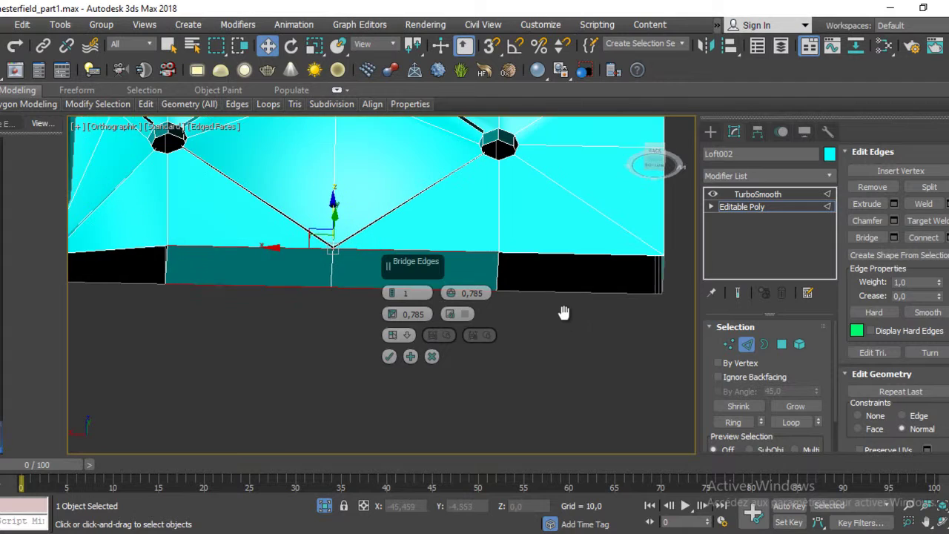
pyautogui.keyDown('ctrl'); pyautogui.click(580, 254); pyautogui.keyUp('ctrl')
pyautogui.moveTo(585, 292)
pyautogui.keyDown('alt'); pyautogui.mouseDown(button='middle')
pyautogui.moveTo(631, 292)
pyautogui.moveTo(571, 292)
pyautogui.moveTo(542, 254)
pyautogui.moveTo(449, 250)
pyautogui.moveTo(492, 307)
pyautogui.moveTo(392, 318)
pyautogui.moveTo(384, 355)
pyautogui.moveTo(383, 340)
pyautogui.moveTo(396, 358)
pyautogui.moveTo(383, 380)
pyautogui.moveTo(426, 341)
pyautogui.moveTo(553, 320)
pyautogui.mouseUp(button='middle'); pyautogui.keyUp('alt')
pyautogui.scroll(3, 554, 319)
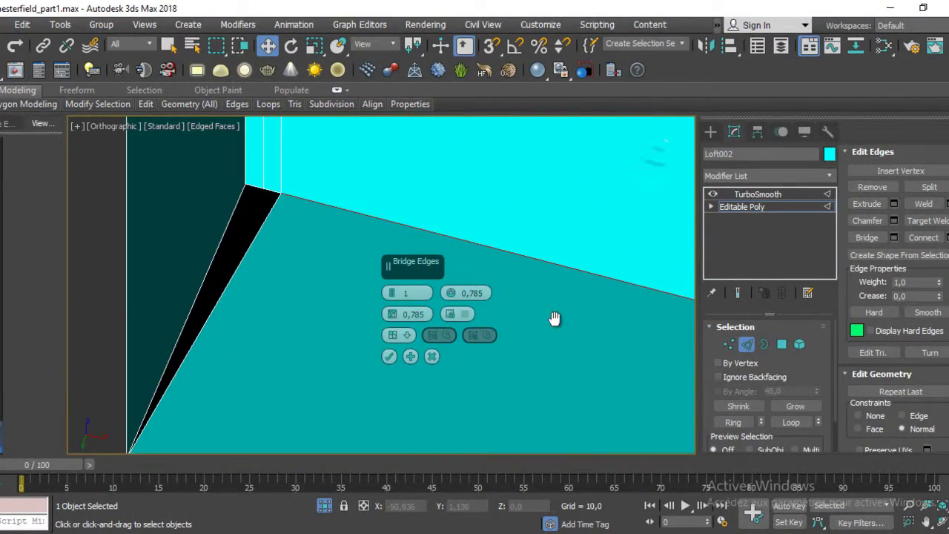
pyautogui.moveTo(269, 236)
pyautogui.keyDown('alt'); pyautogui.mouseDown(button='middle')
pyautogui.moveTo(332, 153)
pyautogui.moveTo(319, 267)
pyautogui.moveTo(320, 236)
pyautogui.mouseUp(button='middle'); pyautogui.keyUp('alt')
pyautogui.scroll(-3, 330, 269)
pyautogui.scroll(-5, 326, 276)
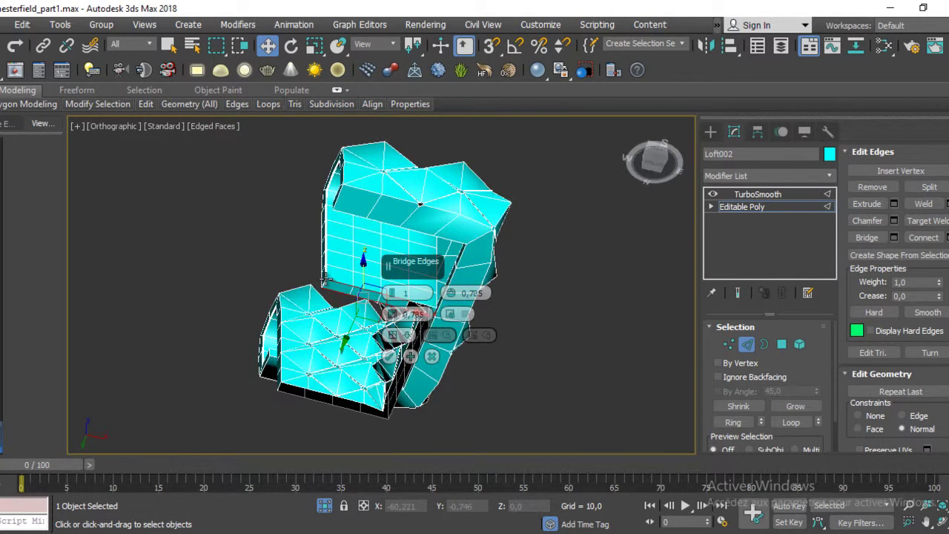
pyautogui.keyDown('alt'); pyautogui.moveTo(256, 258); pyautogui.dragTo(663, 391, button='middle'); pyautogui.keyUp('alt')
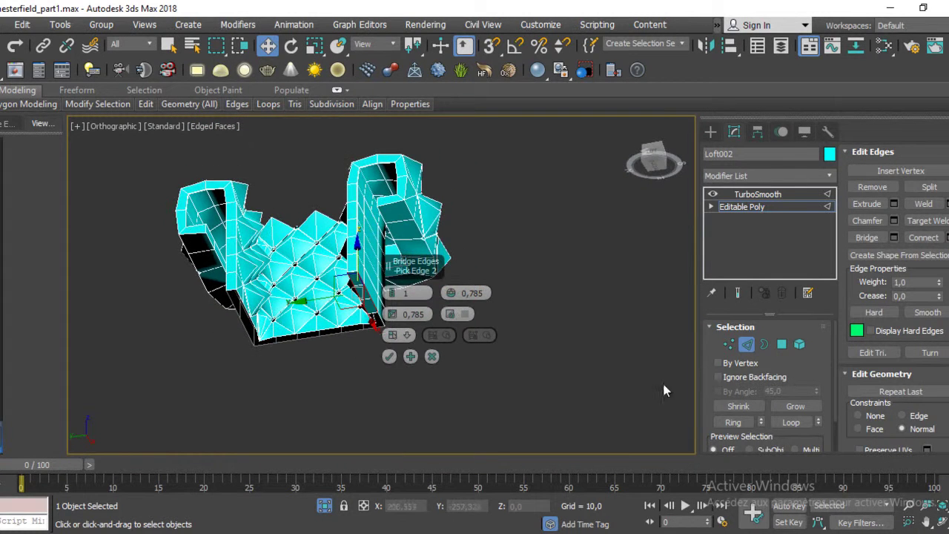
# Toggle between Border and Edge modes, then cancel and reopen the Bridge settings.
pyautogui.click(764, 344)
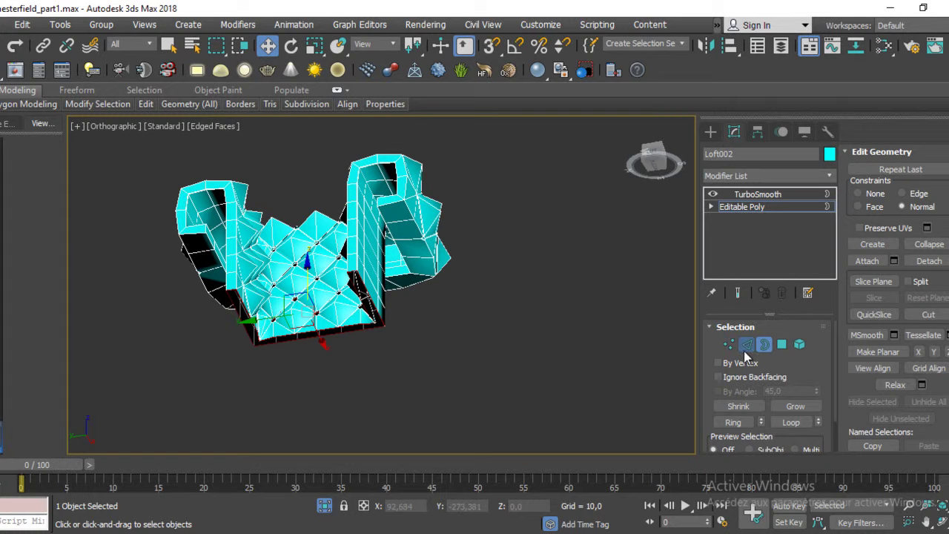
pyautogui.click(744, 345)
pyautogui.scroll(5, 485, 327)
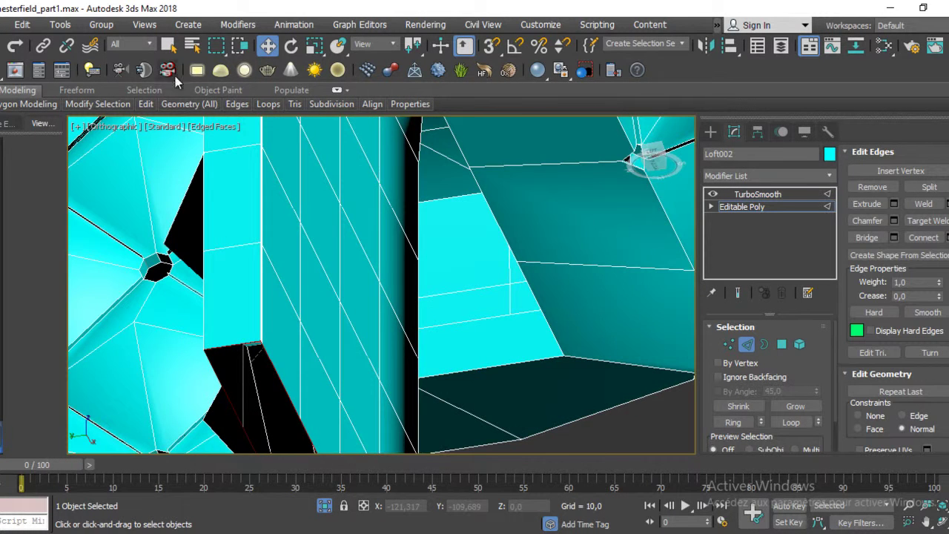
pyautogui.scroll(-3, 304, 290)
pyautogui.scroll(4, 296, 257)
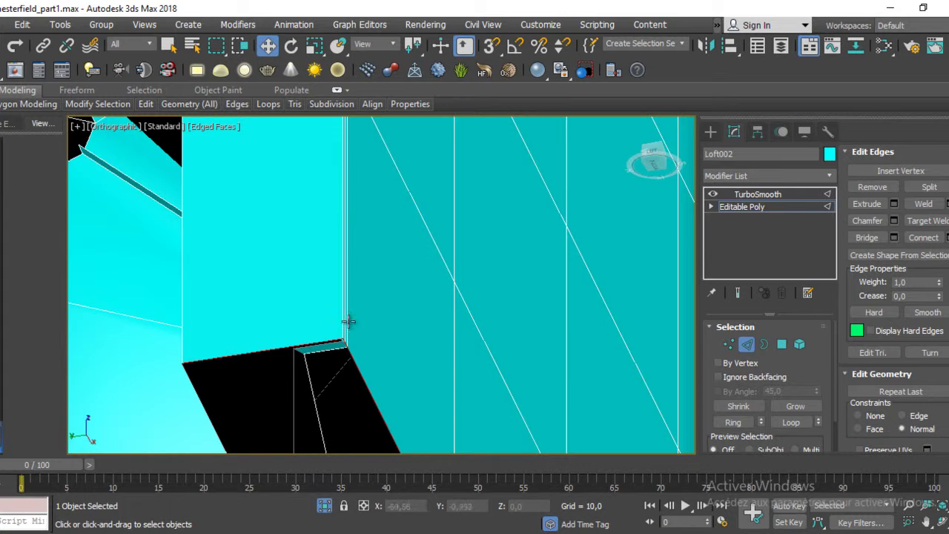
pyautogui.moveTo(275, 281); pyautogui.dragTo(306, 203, button='middle')
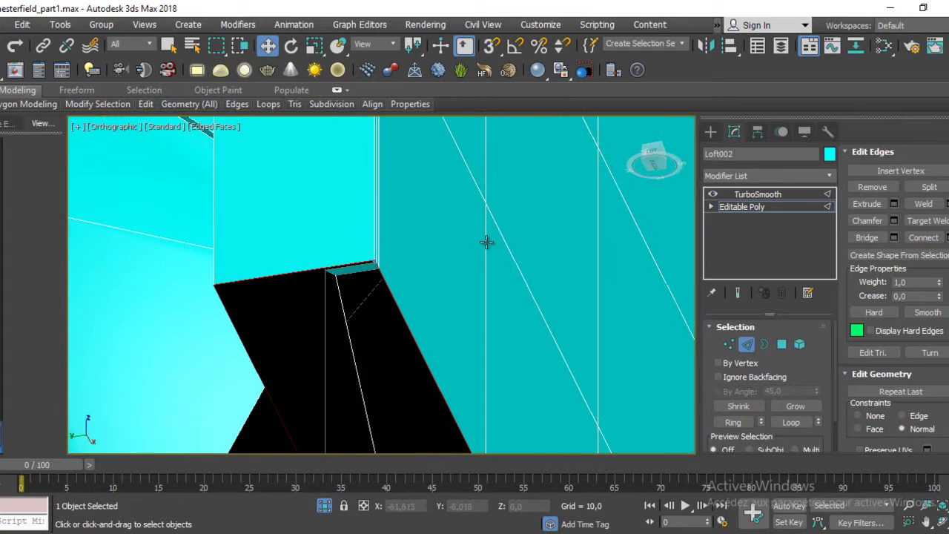
pyautogui.click(894, 237)
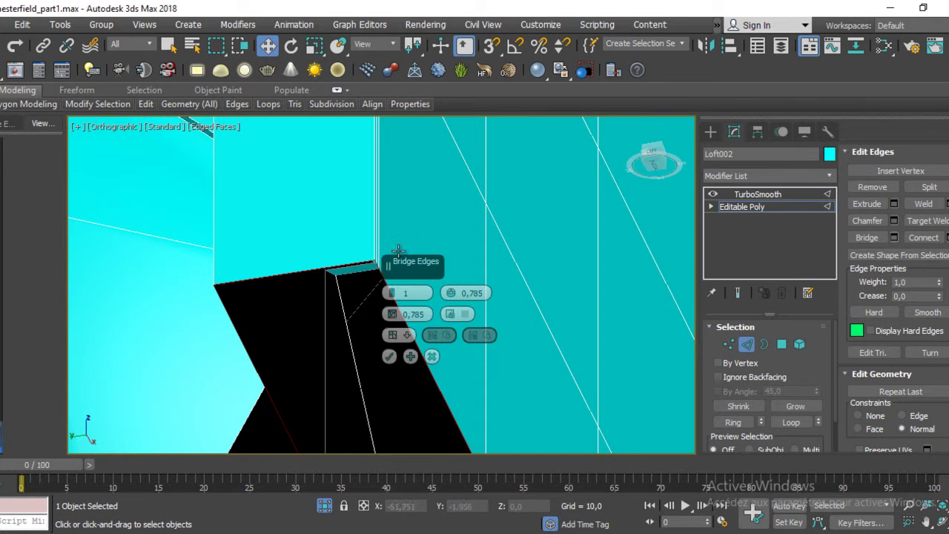
pyautogui.click(431, 356)
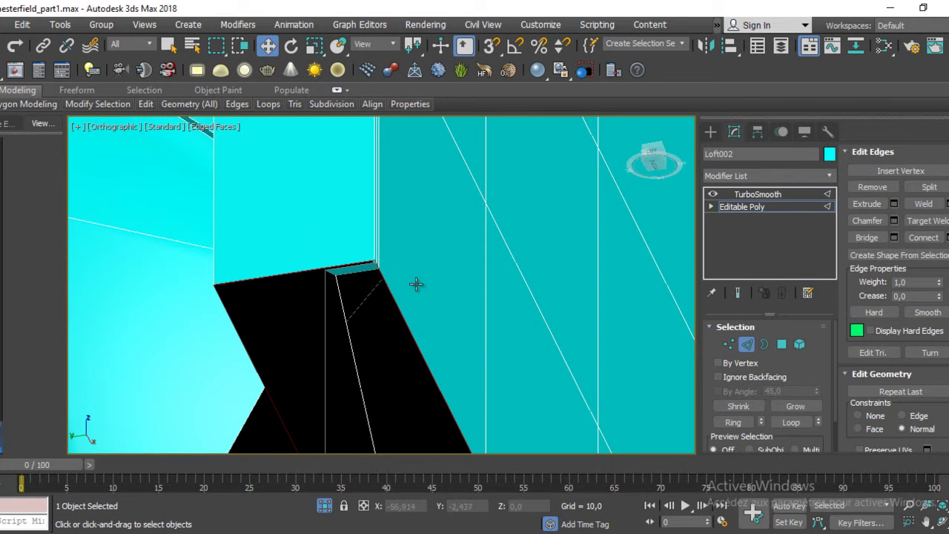
pyautogui.click(894, 238)
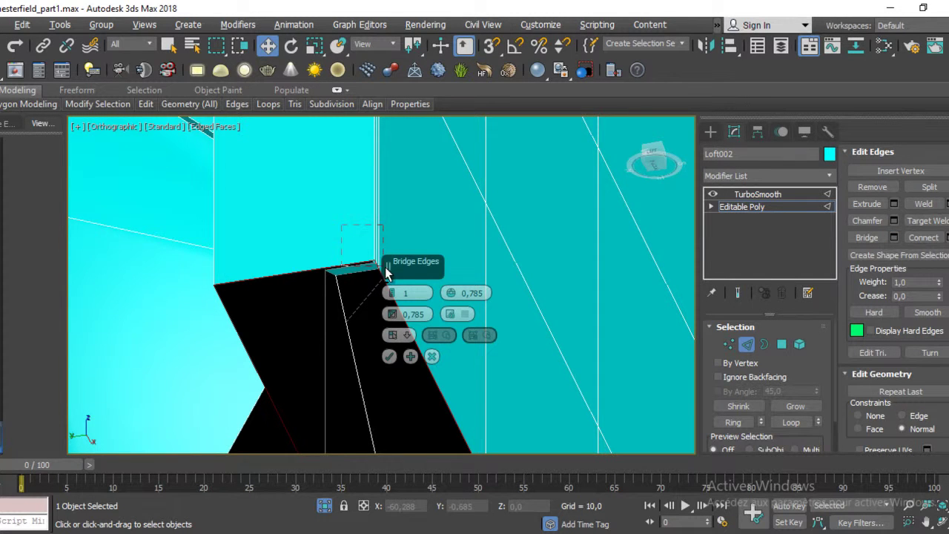
# Clear the edge selection, pick the panel's bottom border loop, and return to Edge mode.
pyautogui.moveTo(384, 273)
pyautogui.keyDown('alt'); pyautogui.mouseDown(button='middle')
pyautogui.moveTo(307, 214)
pyautogui.moveTo(317, 275)
pyautogui.moveTo(378, 278)
pyautogui.mouseUp(button='middle'); pyautogui.keyUp('alt')
pyautogui.click(615, 391)
pyautogui.click(764, 345)
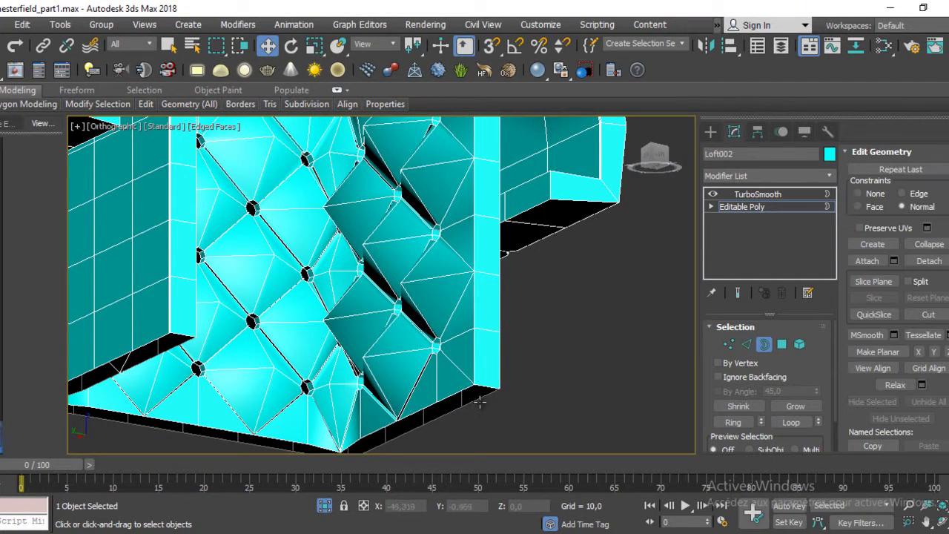
pyautogui.click(480, 399)
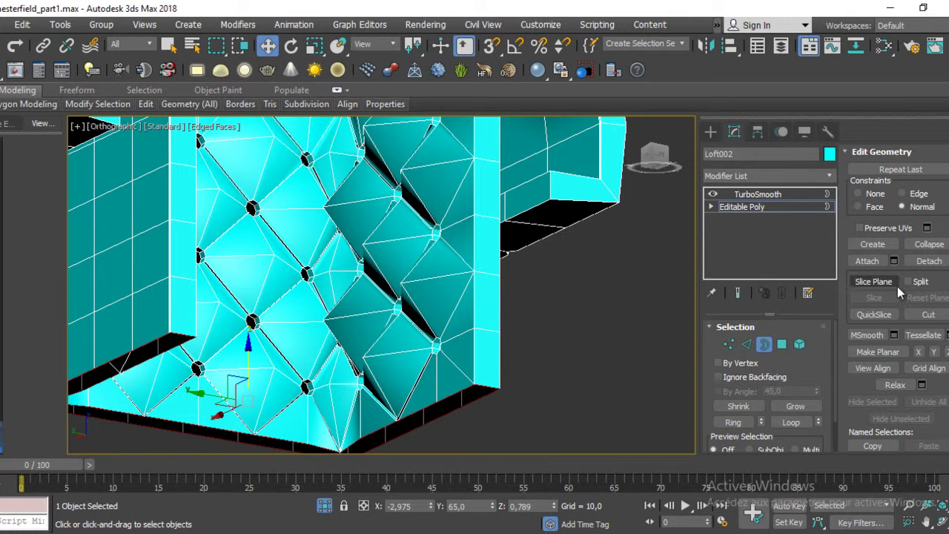
pyautogui.click(895, 386)
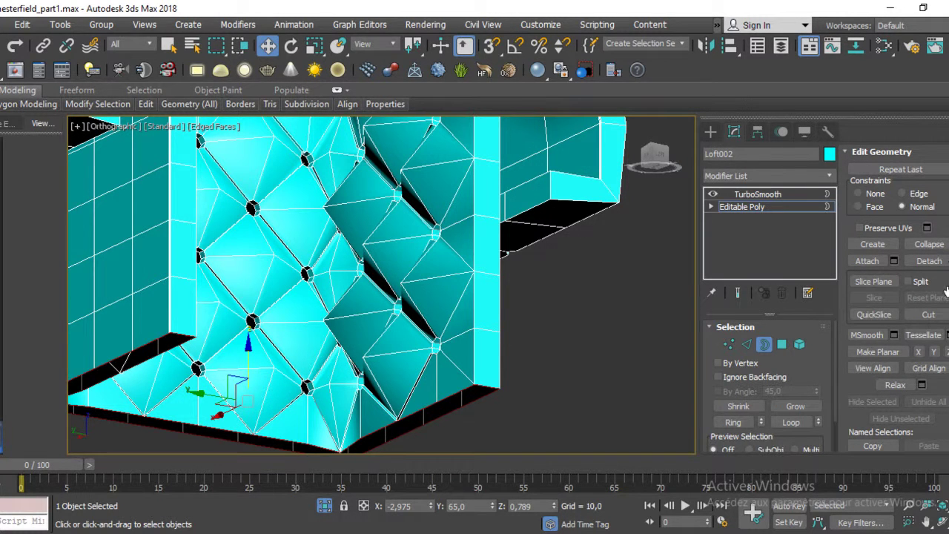
pyautogui.click(747, 345)
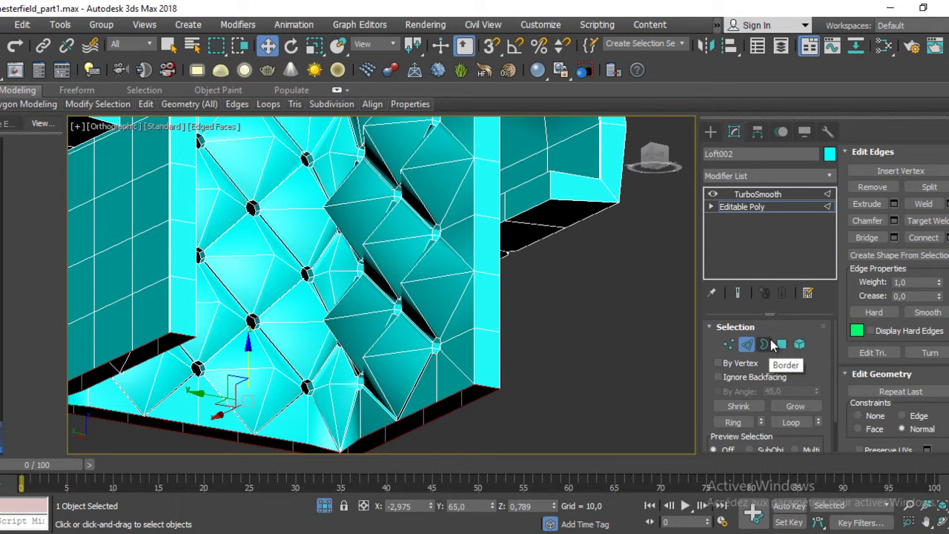
# Preview a 1-segment bridge across the bottom edges and add the corner edges to it.
pyautogui.click(895, 238)
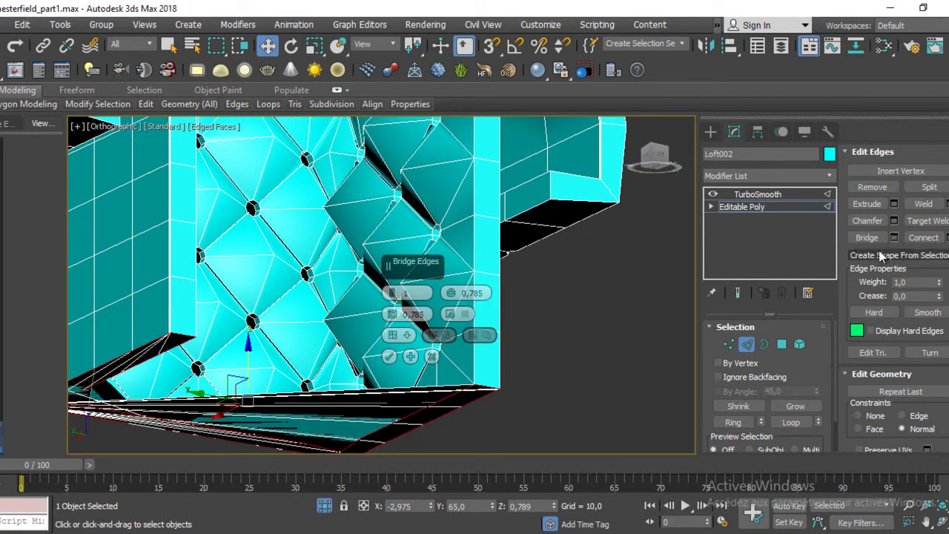
pyautogui.moveTo(486, 384)
pyautogui.mouseDown(button='middle')
pyautogui.moveTo(598, 139)
pyautogui.moveTo(519, 185)
pyautogui.mouseUp(button='middle')
pyautogui.moveTo(445, 222)
pyautogui.keyDown('alt'); pyautogui.mouseDown(button='middle')
pyautogui.moveTo(356, 243)
pyautogui.moveTo(269, 208)
pyautogui.moveTo(210, 251)
pyautogui.mouseUp(button='middle'); pyautogui.keyUp('alt')
pyautogui.scroll(4, 210, 251)
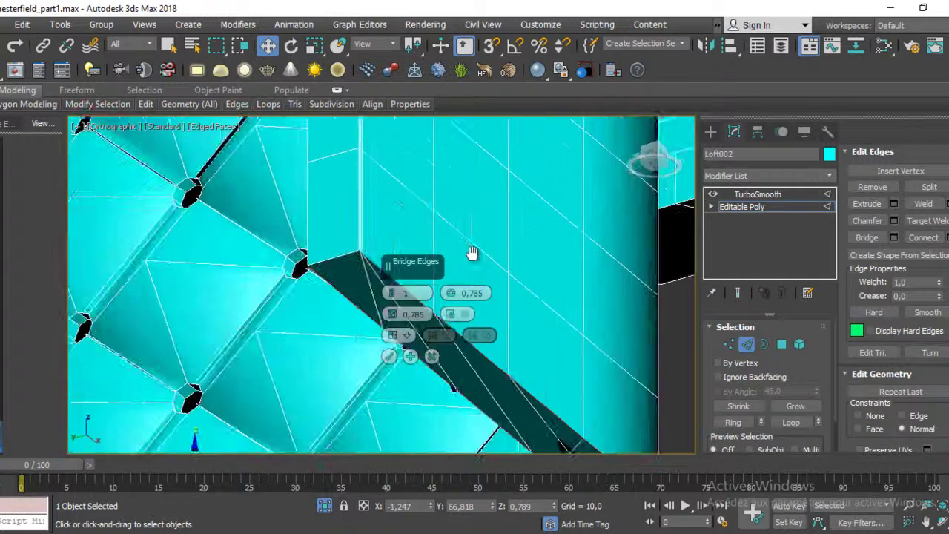
pyautogui.scroll(2, 211, 251)
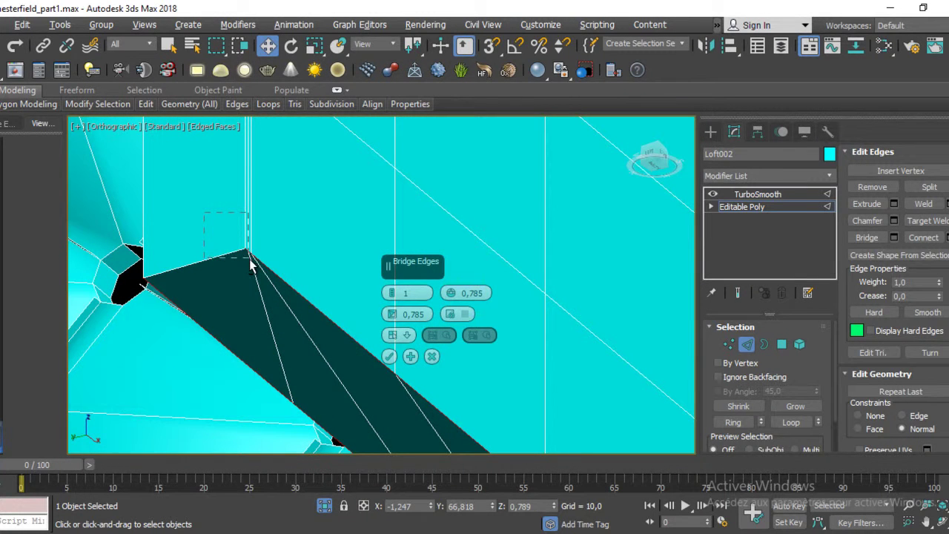
pyautogui.moveTo(252, 267); pyautogui.dragTo(264, 268)
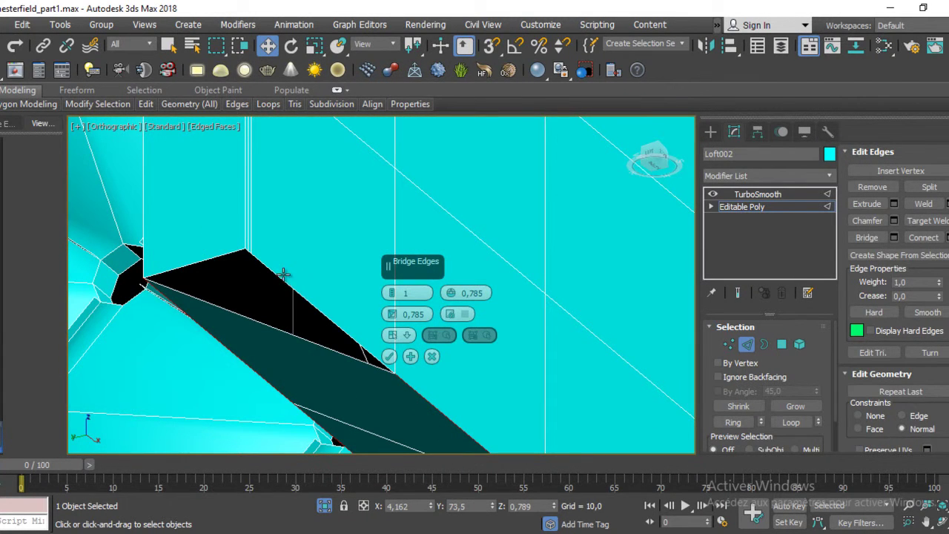
pyautogui.scroll(-5, 267, 241)
# Inspect the black bridged strip along the slab from several angles, then commit the bridge.
pyautogui.keyDown('alt'); pyautogui.moveTo(235, 230); pyautogui.dragTo(222, 322, button='middle'); pyautogui.keyUp('alt')
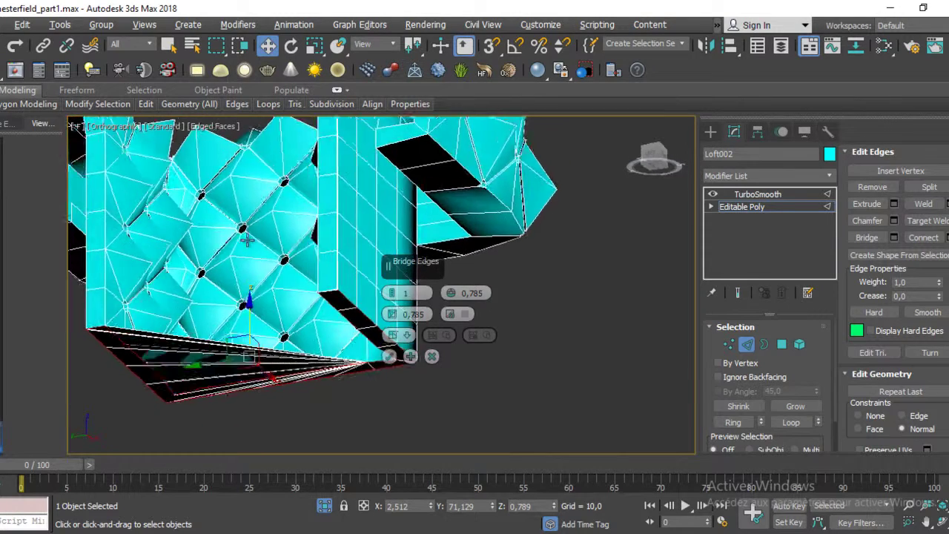
pyautogui.scroll(3, 186, 312)
pyautogui.scroll(3, 135, 297)
pyautogui.moveTo(136, 296); pyautogui.dragTo(599, 339, button='middle')
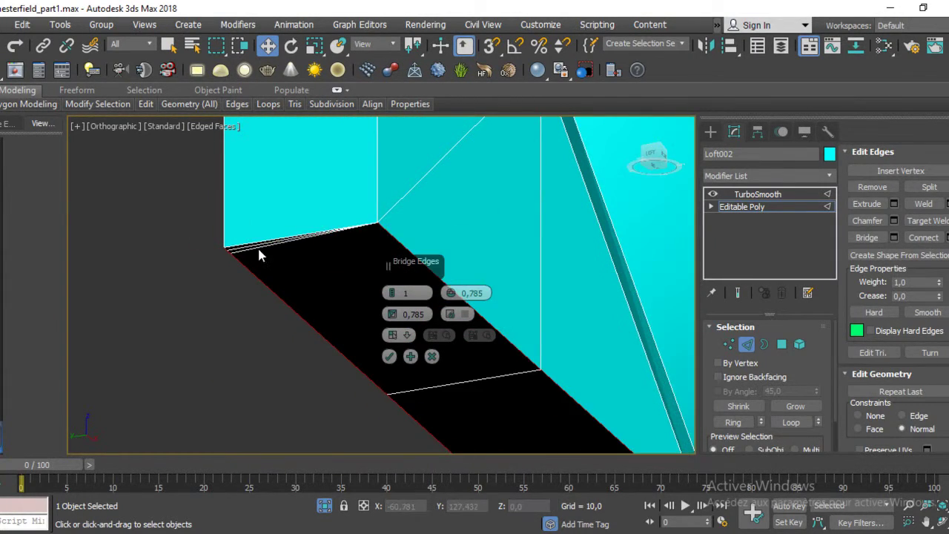
pyautogui.scroll(-5, 259, 255)
pyautogui.moveTo(259, 254)
pyautogui.keyDown('alt'); pyautogui.mouseDown(button='middle')
pyautogui.moveTo(407, 226)
pyautogui.moveTo(450, 148)
pyautogui.moveTo(524, 213)
pyautogui.moveTo(515, 238)
pyautogui.mouseUp(button='middle'); pyautogui.keyUp('alt')
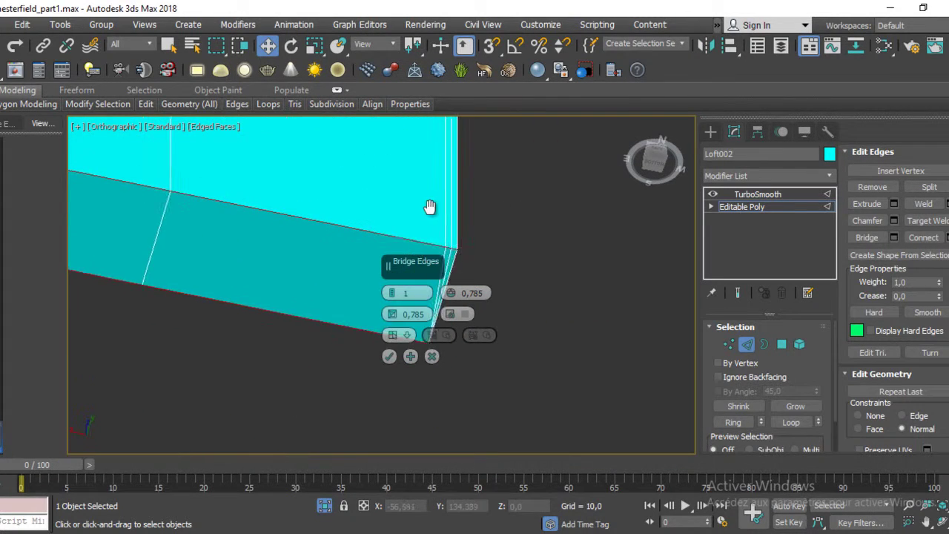
pyautogui.moveTo(454, 287)
pyautogui.keyDown('alt'); pyautogui.mouseDown(button='middle')
pyautogui.moveTo(556, 269)
pyautogui.moveTo(559, 234)
pyautogui.moveTo(301, 260)
pyautogui.moveTo(355, 202)
pyautogui.mouseUp(button='middle'); pyautogui.keyUp('alt')
pyautogui.moveTo(263, 361)
pyautogui.keyDown('alt'); pyautogui.mouseDown(button='middle')
pyautogui.moveTo(370, 248)
pyautogui.moveTo(289, 278)
pyautogui.moveTo(247, 431)
pyautogui.mouseUp(button='middle'); pyautogui.keyUp('alt')
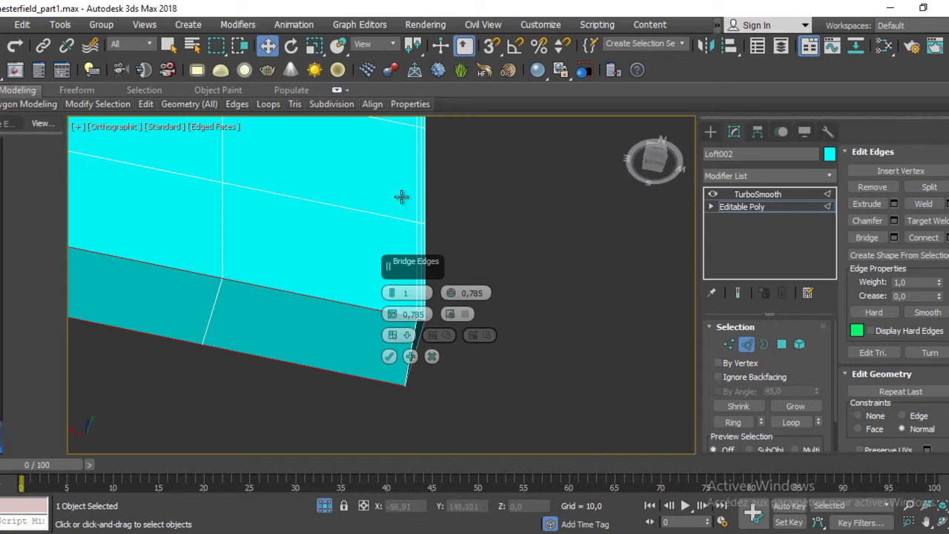
pyautogui.moveTo(401, 196)
pyautogui.keyDown('alt'); pyautogui.mouseDown(button='middle')
pyautogui.moveTo(244, 244)
pyautogui.moveTo(75, 237)
pyautogui.mouseUp(button='middle'); pyautogui.keyUp('alt')
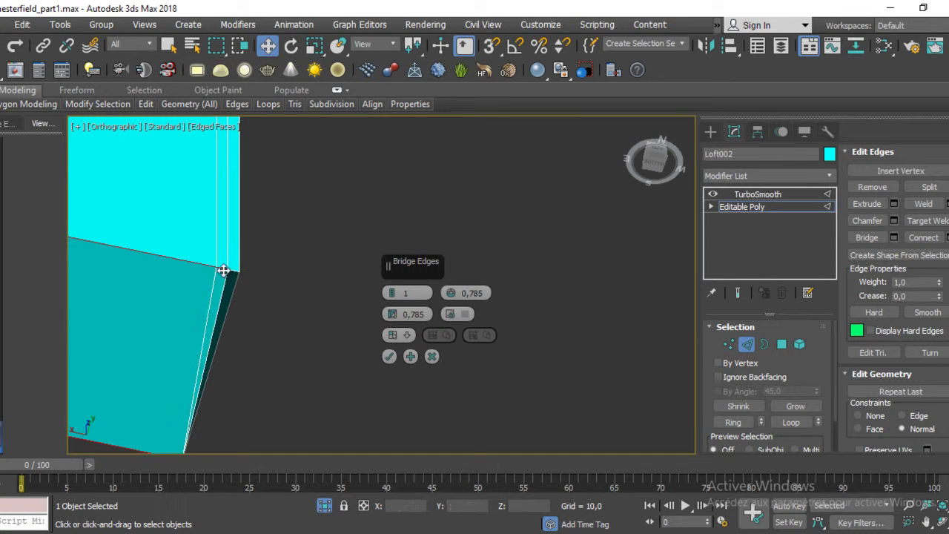
pyautogui.click(389, 357)
# Cap the open border at the tufted back's bottom corner with a new face.
pyautogui.scroll(-5, 249, 285)
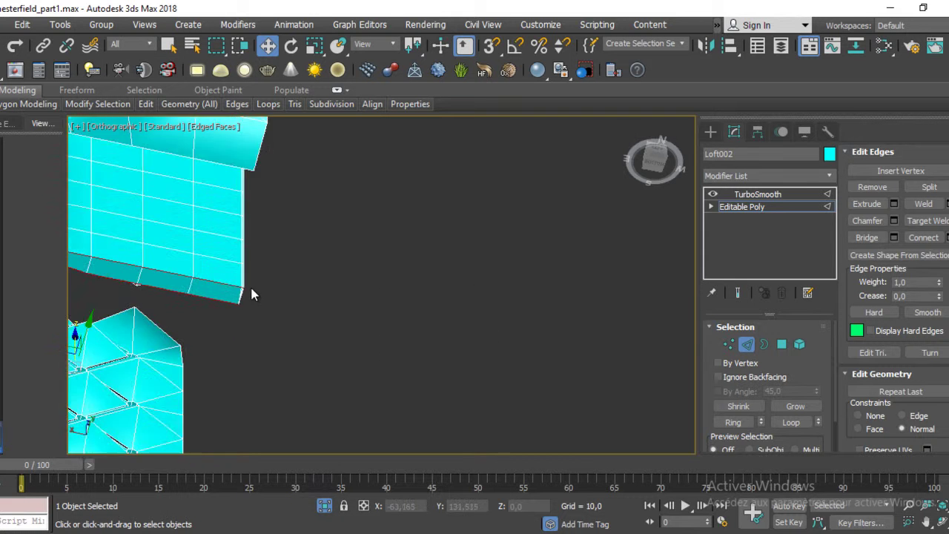
pyautogui.scroll(-3, 322, 283)
pyautogui.moveTo(323, 290)
pyautogui.keyDown('alt'); pyautogui.mouseDown(button='middle')
pyautogui.moveTo(165, 312)
pyautogui.moveTo(104, 289)
pyautogui.mouseUp(button='middle'); pyautogui.keyUp('alt')
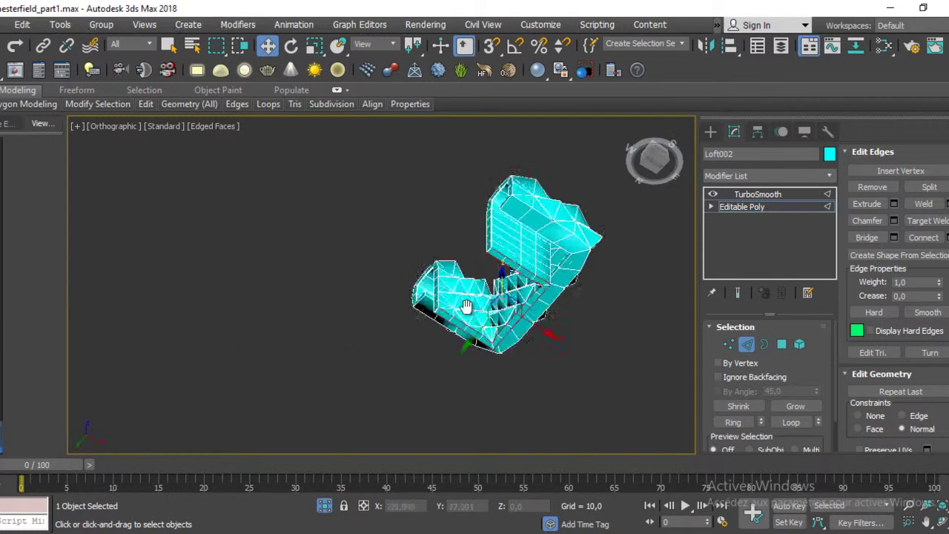
pyautogui.scroll(5, 373, 324)
pyautogui.moveTo(372, 324); pyautogui.dragTo(339, 280, button='middle')
pyautogui.scroll(-5, 339, 278)
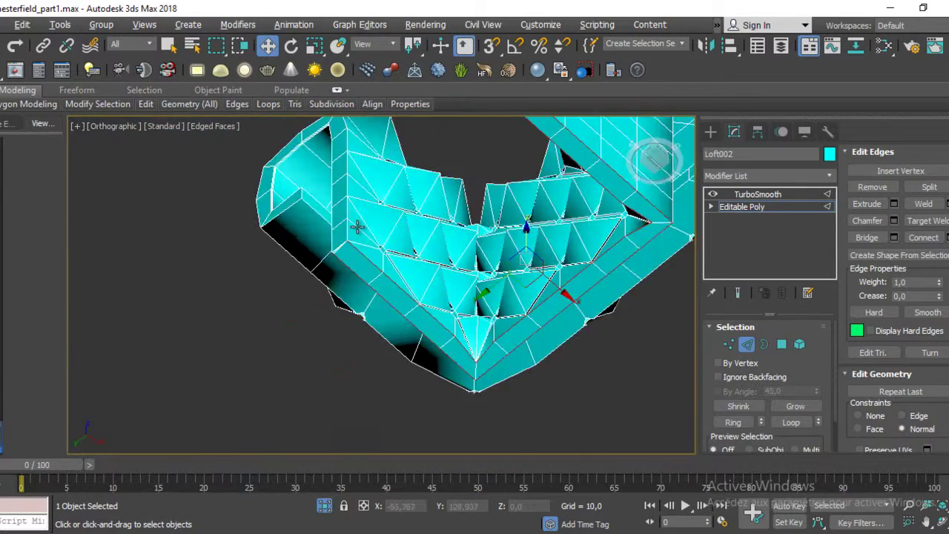
pyautogui.scroll(3, 495, 252)
pyautogui.moveTo(497, 250); pyautogui.dragTo(225, 279, button='middle')
pyautogui.scroll(5, 225, 279)
pyautogui.scroll(3, 349, 282)
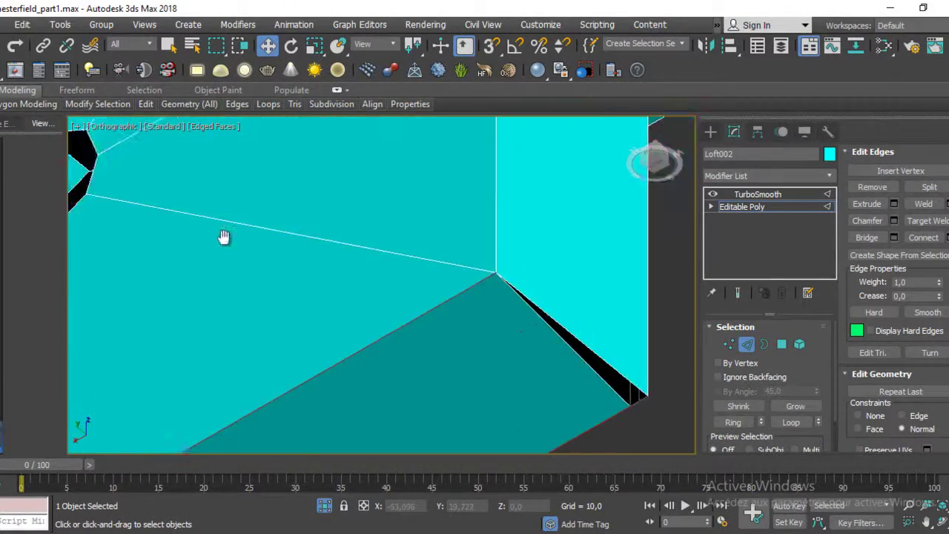
pyautogui.scroll(2, 223, 237)
pyautogui.click(763, 344)
pyautogui.moveTo(615, 349); pyautogui.dragTo(356, 269, button='middle')
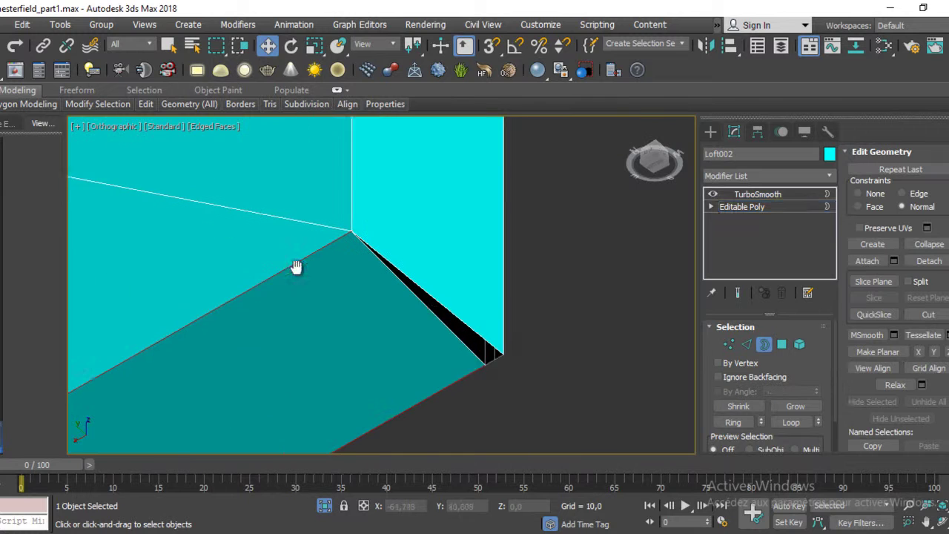
pyautogui.rightClick(557, 292)
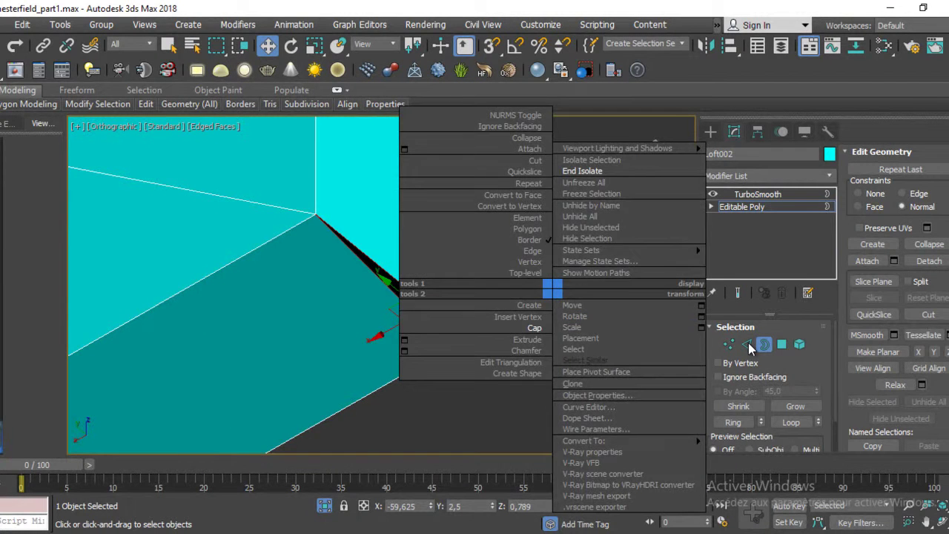
pyautogui.click(748, 342)
pyautogui.rightClick(530, 289)
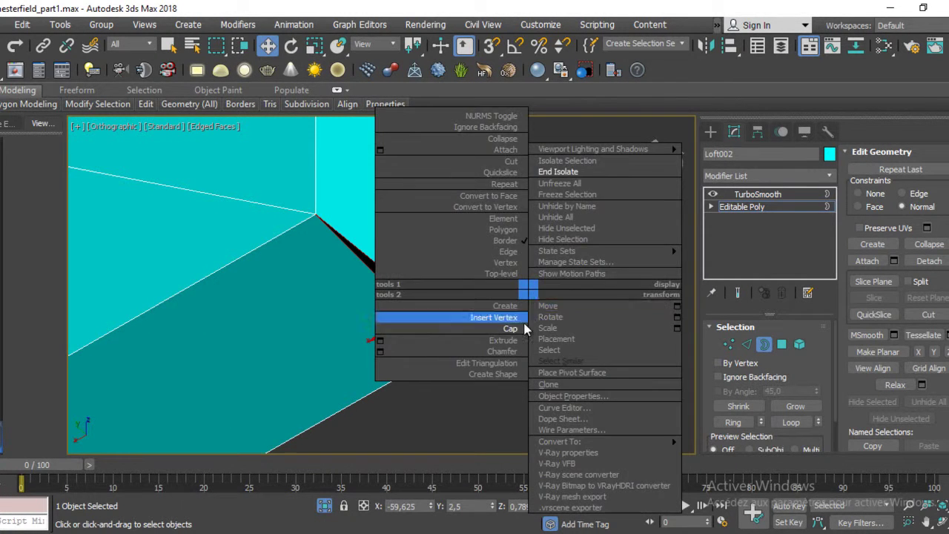
pyautogui.click(525, 329)
# Select the corner vertices of the capped hole and check them from the side.
pyautogui.press('1')
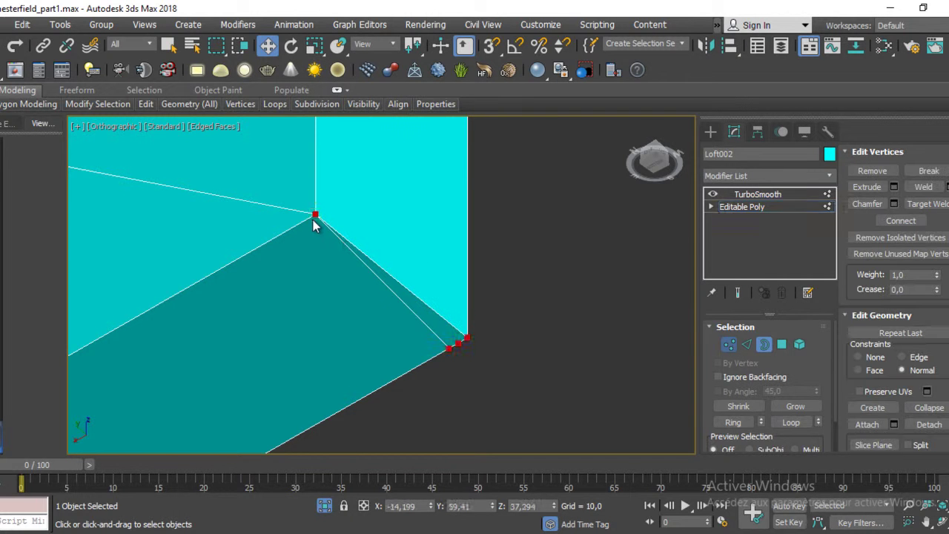
pyautogui.click(314, 215)
pyautogui.click(461, 341)
pyautogui.moveTo(479, 340)
pyautogui.keyDown('alt'); pyautogui.mouseDown(button='middle')
pyautogui.moveTo(488, 262)
pyautogui.moveTo(318, 252)
pyautogui.moveTo(298, 182)
pyautogui.moveTo(419, 264)
pyautogui.moveTo(510, 290)
pyautogui.moveTo(555, 389)
pyautogui.moveTo(673, 388)
pyautogui.moveTo(706, 414)
pyautogui.moveTo(699, 445)
pyautogui.moveTo(474, 375)
pyautogui.mouseUp(button='middle'); pyautogui.keyUp('alt')
pyautogui.scroll(3, 457, 354)
pyautogui.scroll(1, 458, 354)
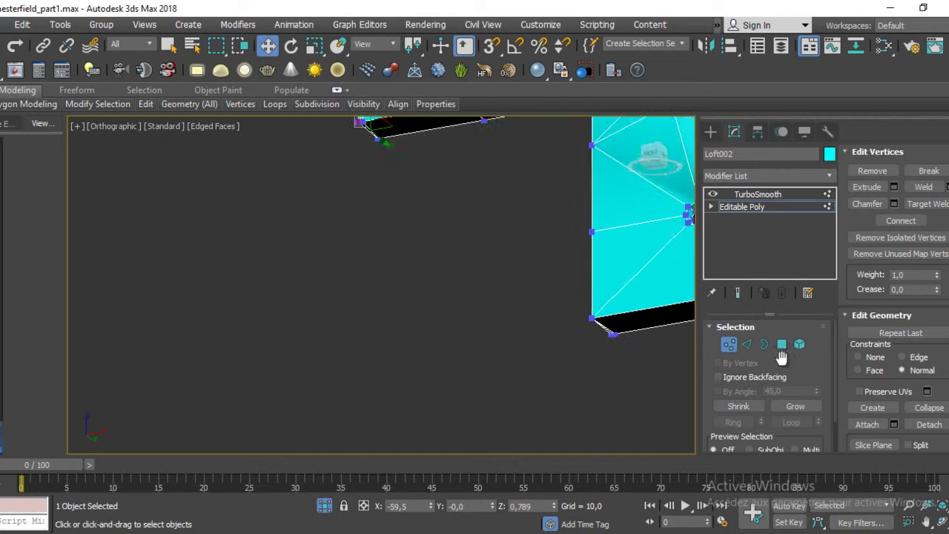
# Try removing the vertical edge inside the arm recess, then undo the removal.
pyautogui.click(745, 344)
pyautogui.moveTo(423, 228)
pyautogui.mouseDown(button='middle')
pyautogui.moveTo(449, 423)
pyautogui.moveTo(396, 491)
pyautogui.moveTo(453, 171)
pyautogui.moveTo(467, 194)
pyautogui.mouseUp(button='middle')
pyautogui.click(292, 236)
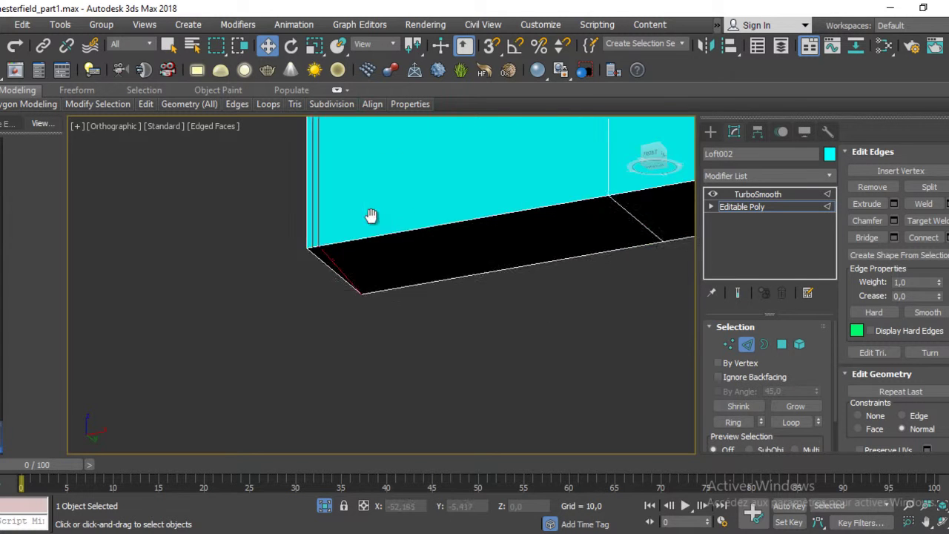
pyautogui.scroll(-5, 423, 215)
pyautogui.scroll(-3, 514, 247)
pyautogui.moveTo(542, 232); pyautogui.dragTo(451, 286, button='middle')
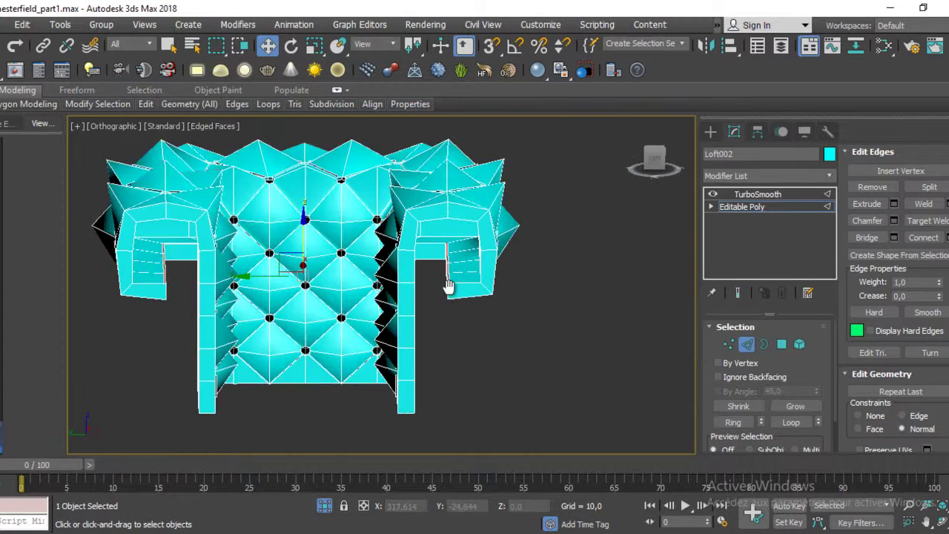
pyautogui.scroll(4, 451, 286)
pyautogui.scroll(2, 454, 294)
pyautogui.scroll(3, 468, 290)
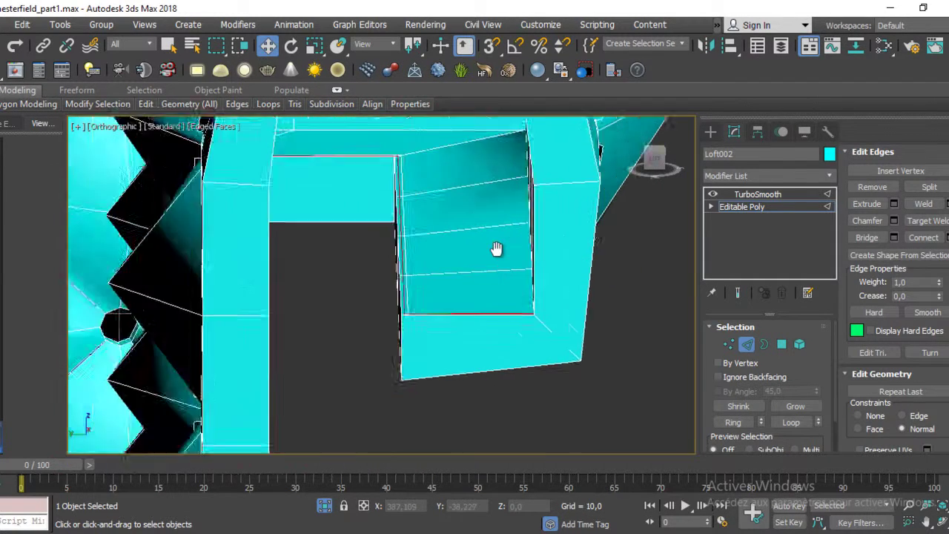
pyautogui.scroll(2, 497, 259)
pyautogui.click(497, 257)
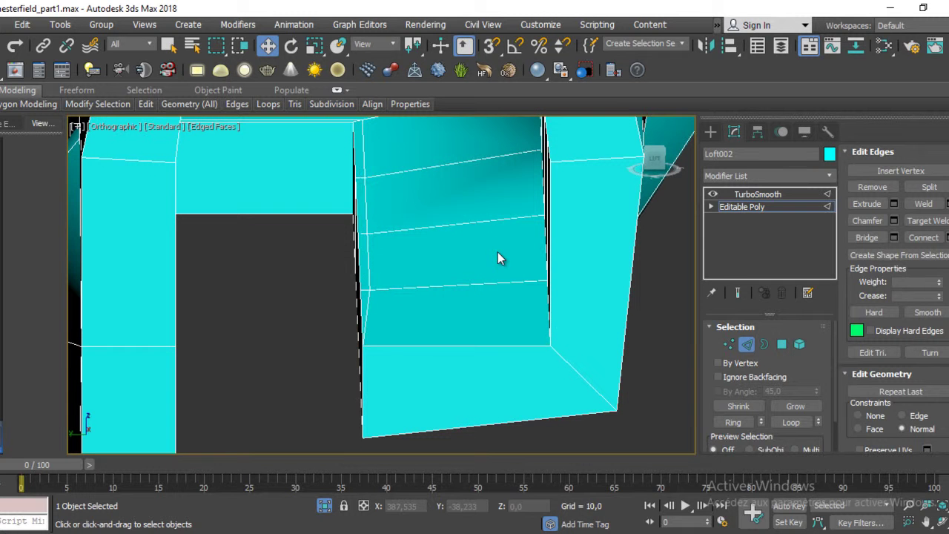
pyautogui.click(364, 256)
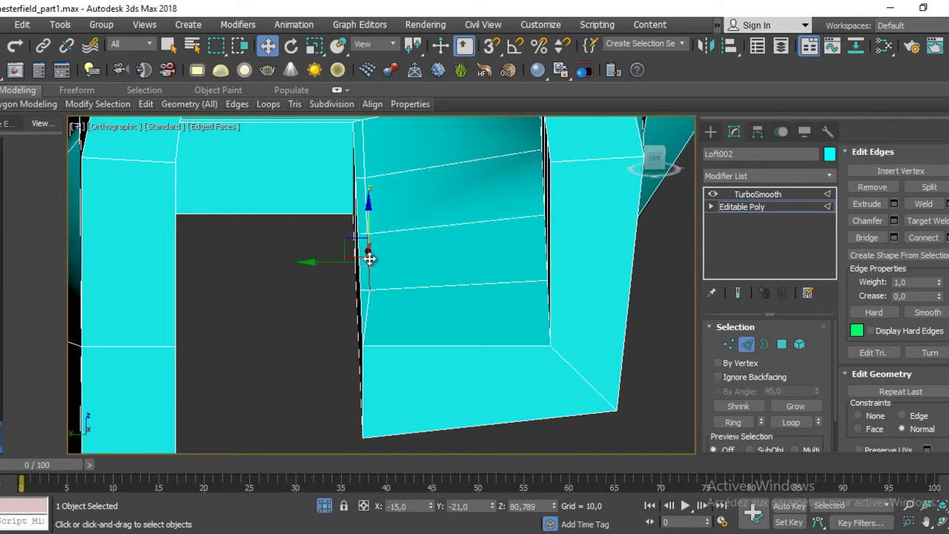
pyautogui.hotkey('ctrl', 'BackSpace')
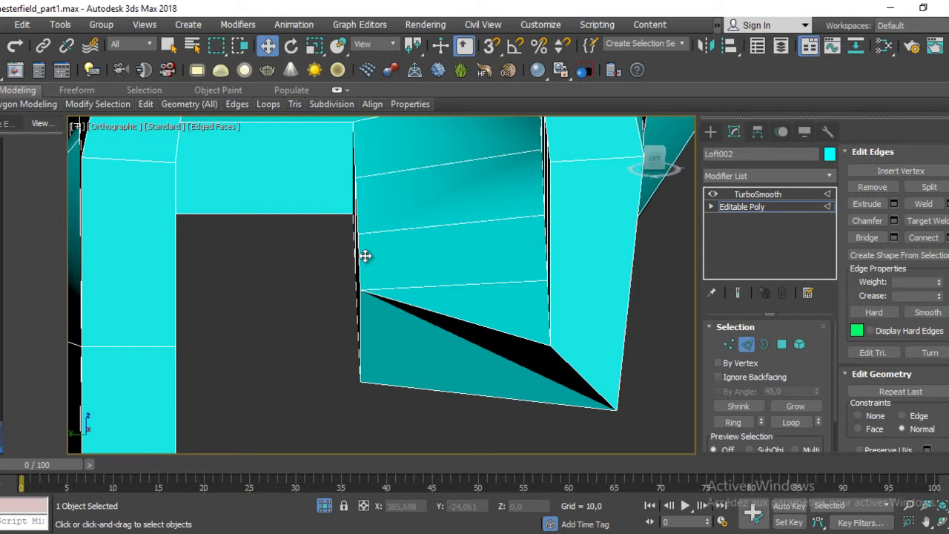
pyautogui.hotkey('ctrl', 'z')
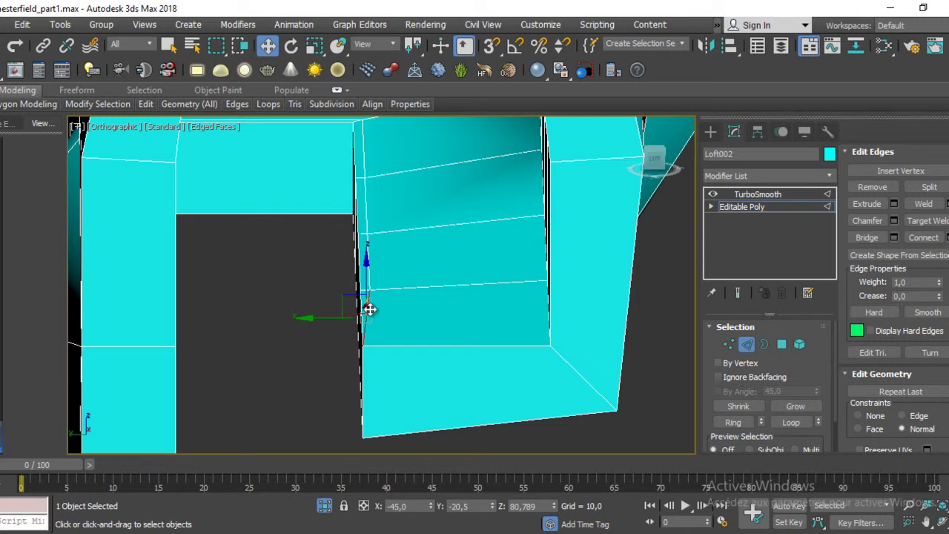
pyautogui.click(372, 309)
# Inspect the studded panel and arm, selecting and deselecting the arm's inner corner edge.
pyautogui.scroll(-5, 379, 315)
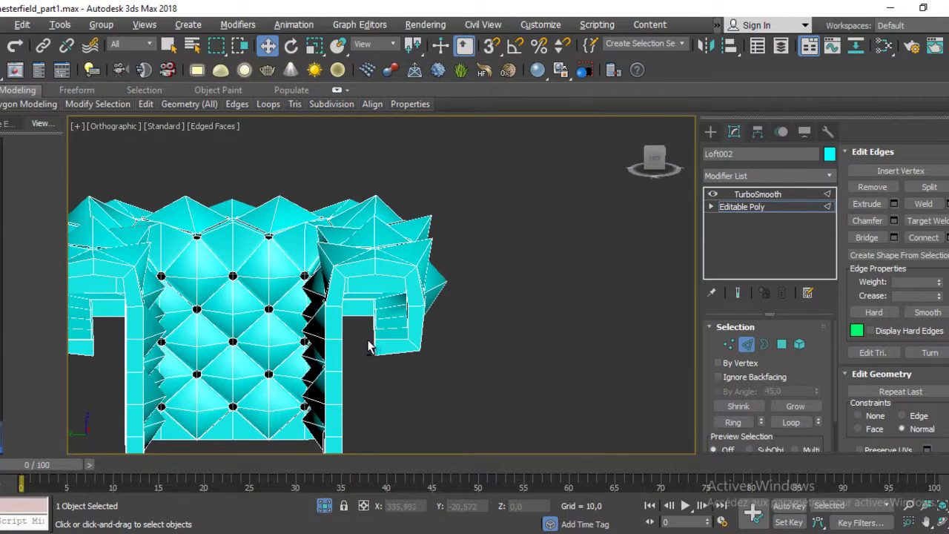
pyautogui.scroll(3, 444, 347)
pyautogui.scroll(3, 536, 349)
pyautogui.moveTo(201, 256); pyautogui.dragTo(595, 417, button='middle')
pyautogui.scroll(-3, 230, 396)
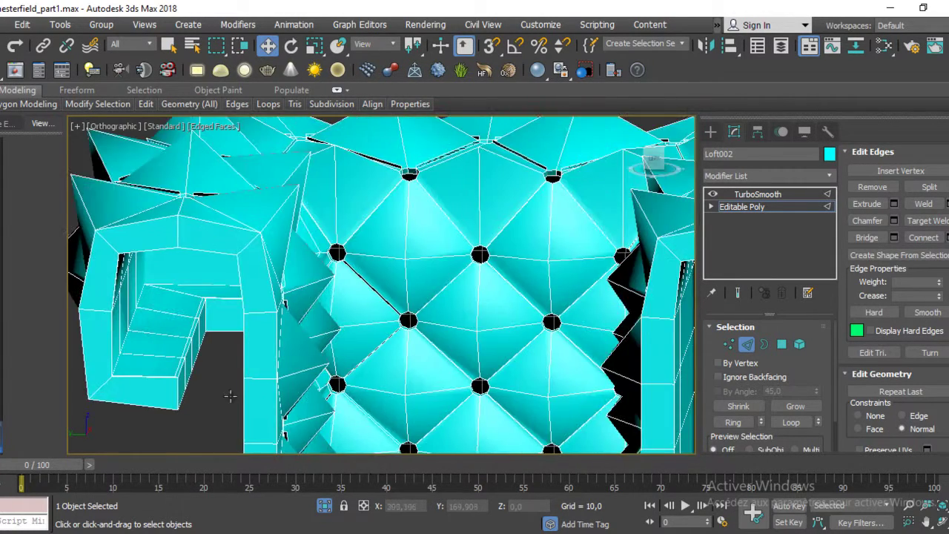
pyautogui.scroll(-2, 230, 396)
pyautogui.scroll(4, 269, 377)
pyautogui.moveTo(269, 377); pyautogui.dragTo(334, 372, button='middle')
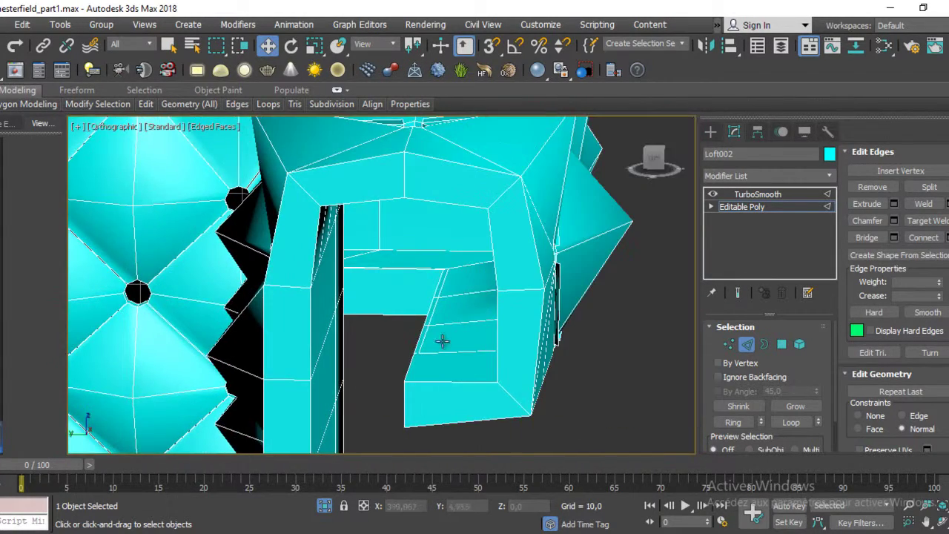
pyautogui.scroll(-2, 423, 335)
pyautogui.scroll(-3, 423, 335)
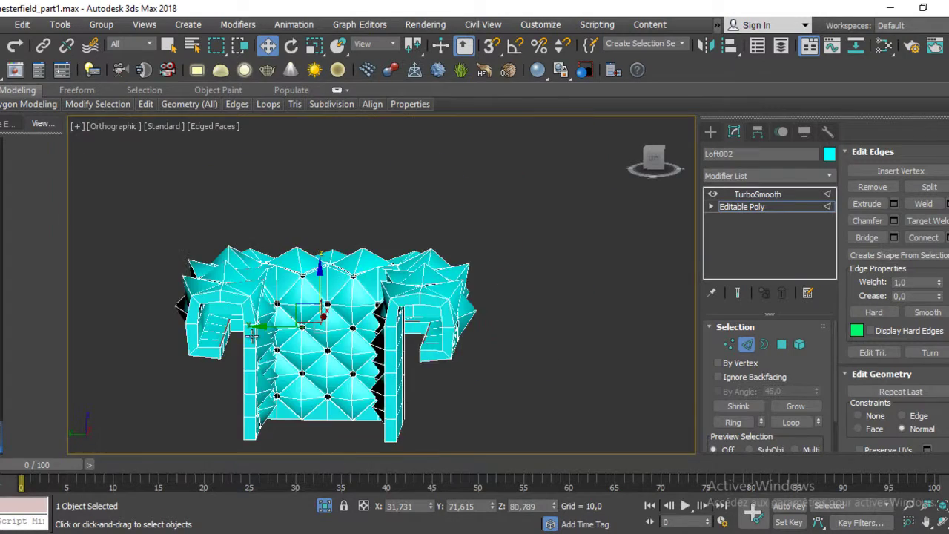
pyautogui.scroll(-2, 265, 291)
pyautogui.moveTo(264, 291)
pyautogui.keyDown('alt'); pyautogui.mouseDown(button='middle')
pyautogui.moveTo(201, 296)
pyautogui.moveTo(207, 321)
pyautogui.mouseUp(button='middle'); pyautogui.keyUp('alt')
pyautogui.scroll(2, 208, 322)
pyautogui.scroll(2, 349, 349)
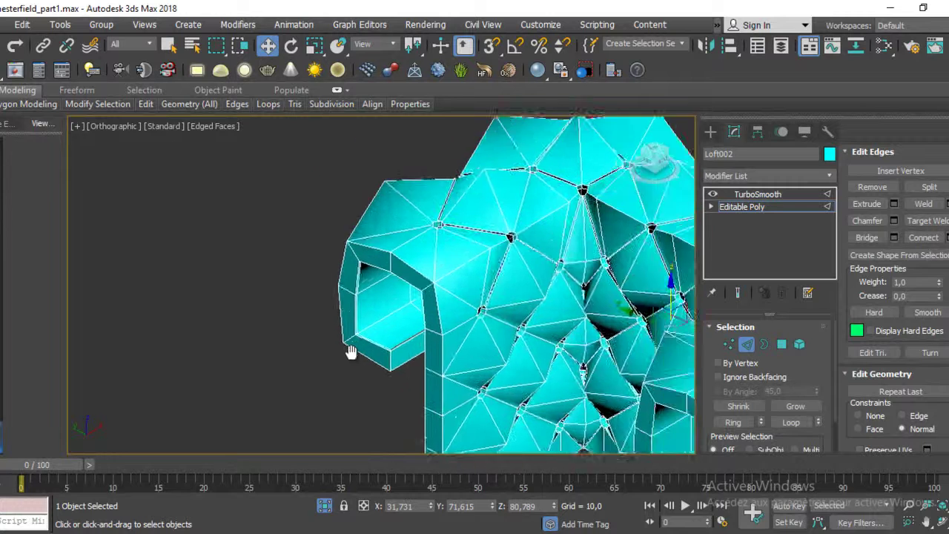
pyautogui.scroll(2, 310, 369)
pyautogui.click(256, 382)
pyautogui.scroll(1, 293, 379)
pyautogui.scroll(3, 356, 371)
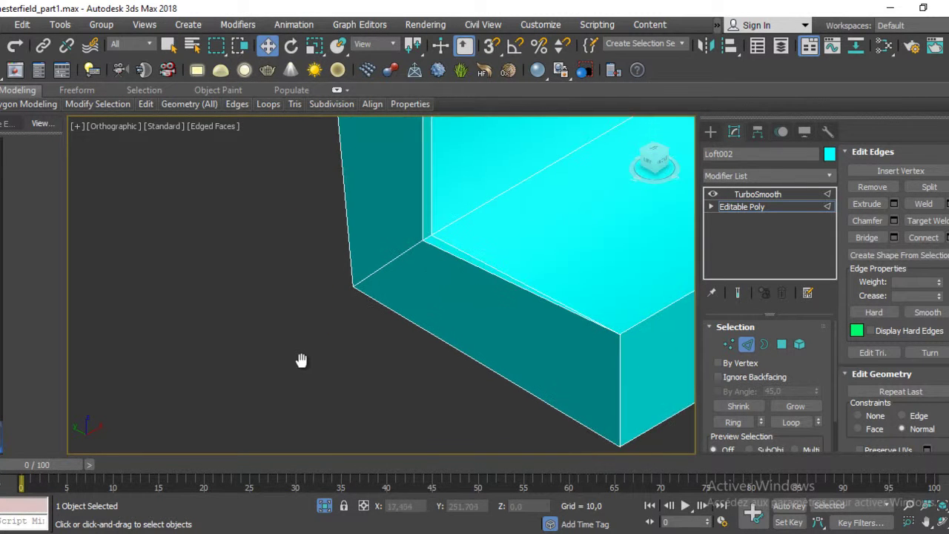
pyautogui.click(457, 249)
pyautogui.keyDown('alt'); pyautogui.click(457, 249); pyautogui.keyUp('alt')
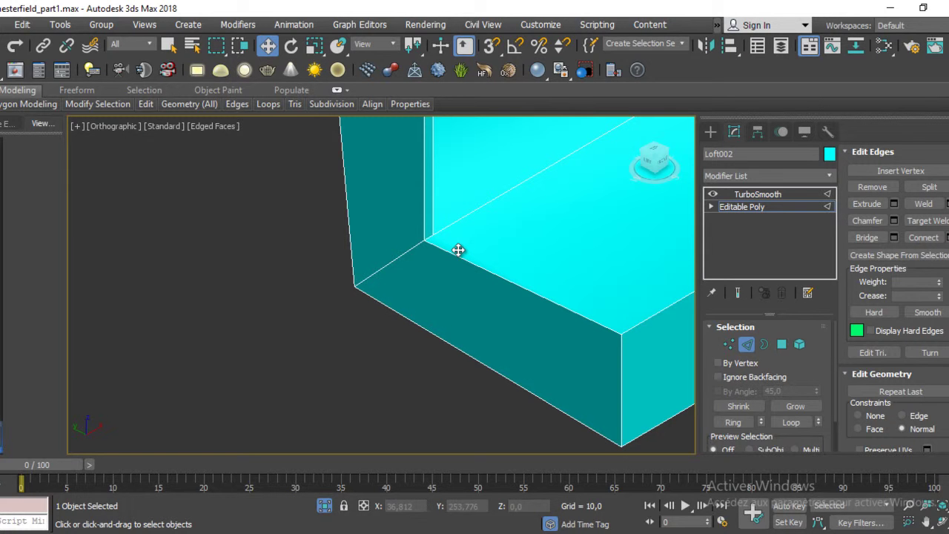
# Reselect the inner corner edge, check it from several angles, then exit Edge mode.
pyautogui.click(435, 216)
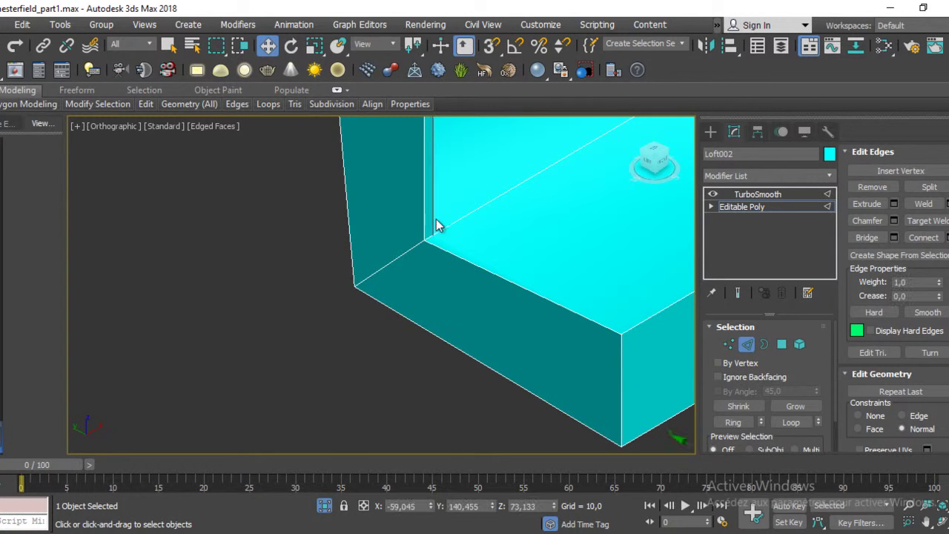
pyautogui.scroll(-3, 436, 219)
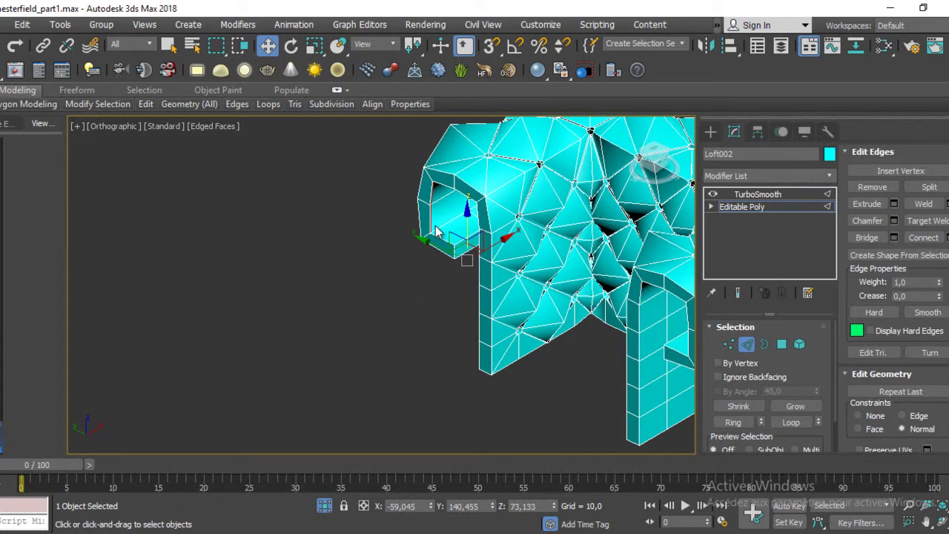
pyautogui.scroll(-5, 436, 231)
pyautogui.keyDown('alt'); pyautogui.moveTo(391, 194); pyautogui.dragTo(596, 140, button='middle'); pyautogui.keyUp('alt')
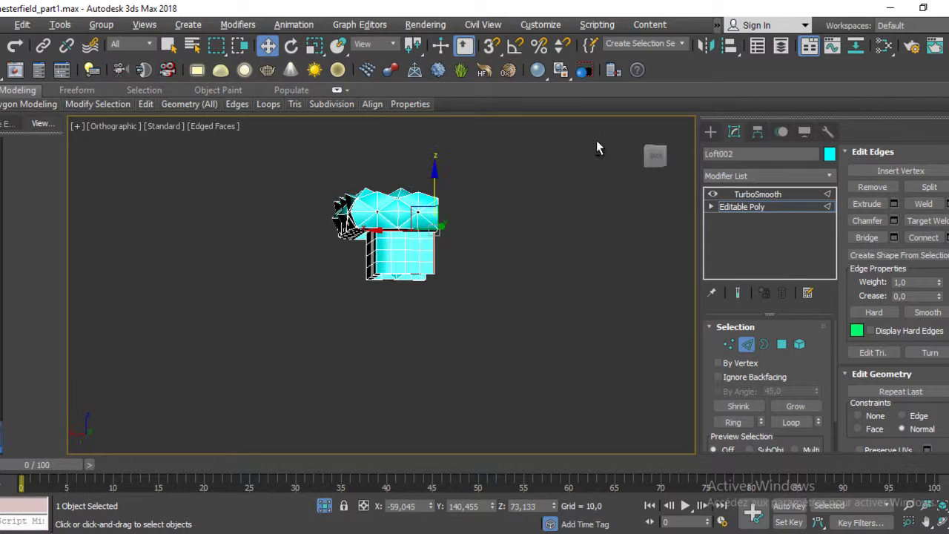
pyautogui.scroll(5, 524, 271)
pyautogui.moveTo(524, 271)
pyautogui.keyDown('alt'); pyautogui.mouseDown(button='middle')
pyautogui.moveTo(348, 245)
pyautogui.moveTo(343, 207)
pyautogui.mouseUp(button='middle'); pyautogui.keyUp('alt')
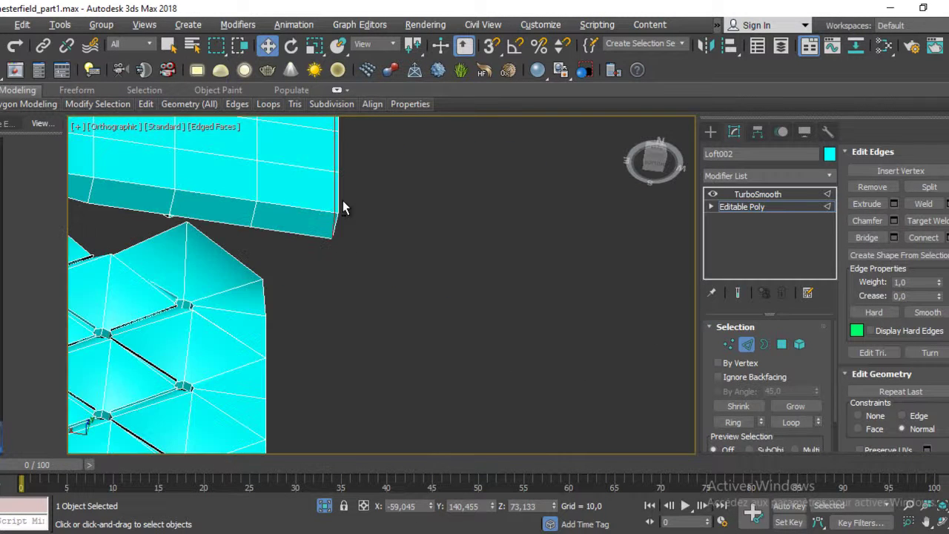
pyautogui.scroll(3, 434, 271)
pyautogui.keyDown('alt'); pyautogui.moveTo(434, 271); pyautogui.dragTo(438, 238, button='middle'); pyautogui.keyUp('alt')
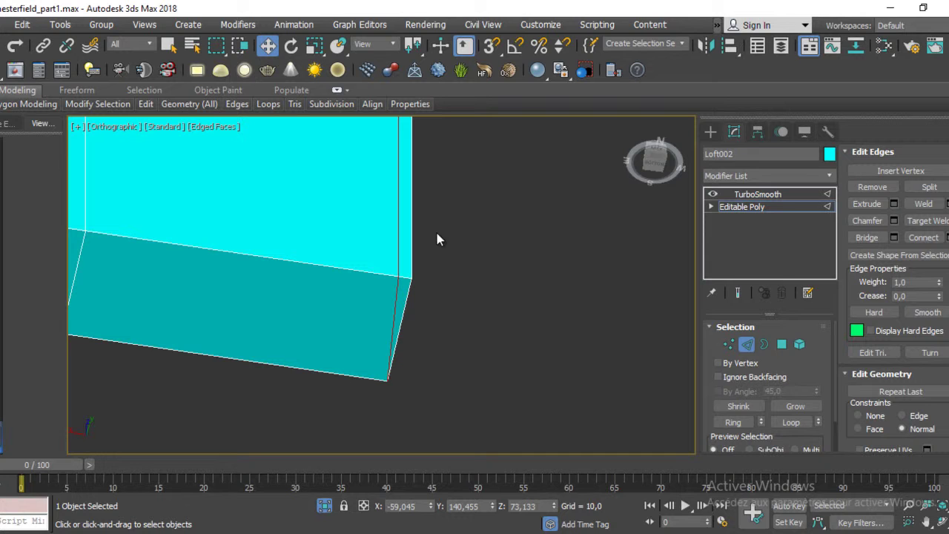
pyautogui.click(436, 310)
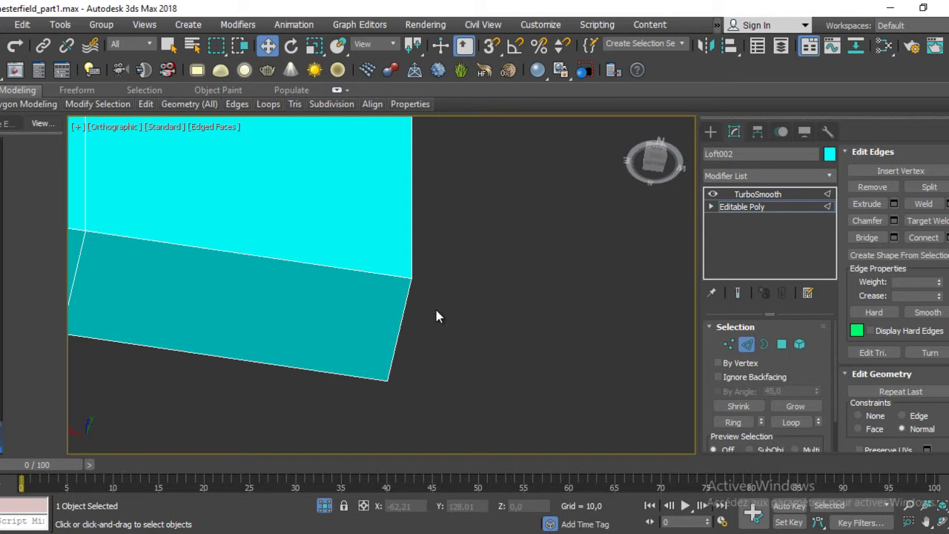
pyautogui.scroll(-5, 371, 274)
pyautogui.moveTo(371, 274)
pyautogui.keyDown('alt'); pyautogui.mouseDown(button='middle')
pyautogui.moveTo(468, 169)
pyautogui.moveTo(481, 237)
pyautogui.moveTo(284, 252)
pyautogui.moveTo(375, 292)
pyautogui.mouseUp(button='middle'); pyautogui.keyUp('alt')
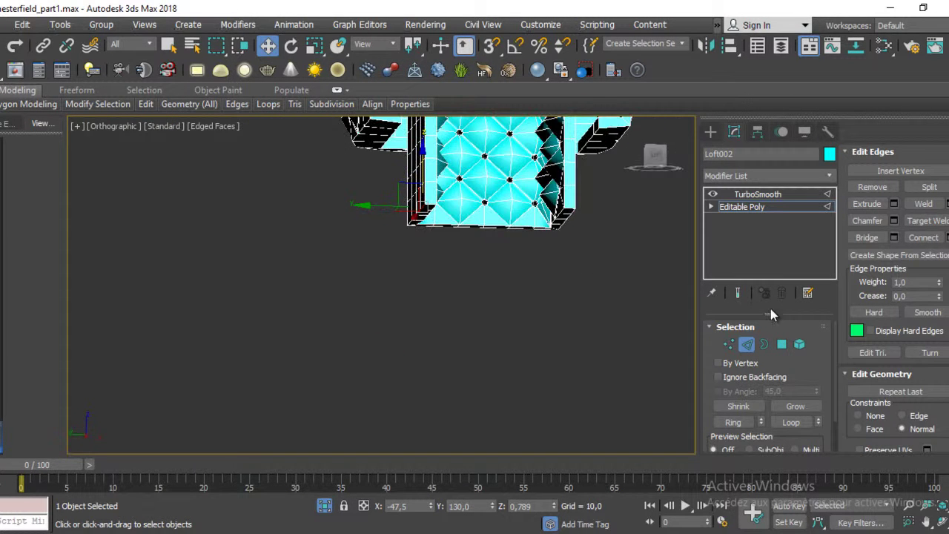
pyautogui.click(749, 341)
# Turn on Show End Result to preview TurboSmooth on the tufted back.
pyautogui.click(738, 293)
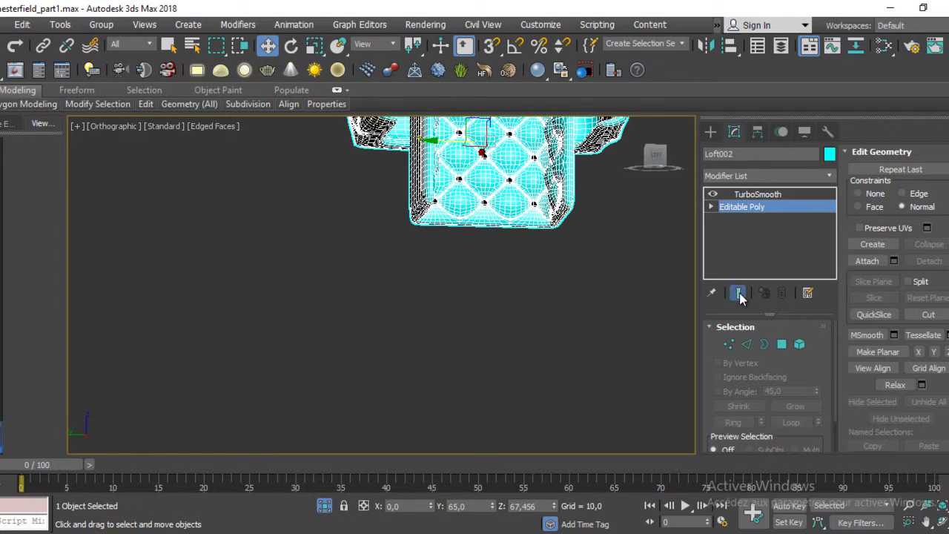
pyautogui.moveTo(542, 237)
pyautogui.mouseDown(button='middle')
pyautogui.moveTo(544, 341)
pyautogui.moveTo(456, 296)
pyautogui.mouseUp(button='middle')
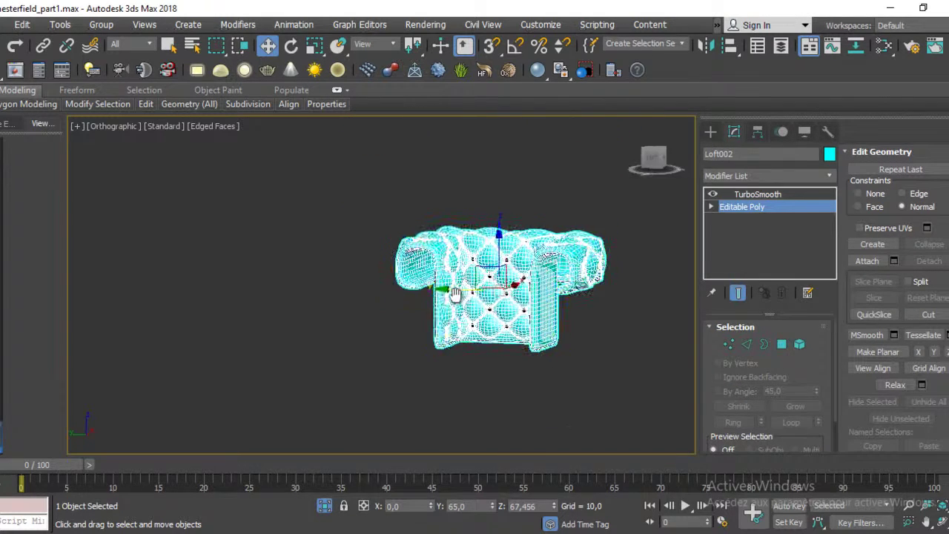
pyautogui.scroll(5, 456, 296)
pyautogui.scroll(3, 376, 208)
pyautogui.scroll(2, 519, 265)
pyautogui.scroll(-3, 455, 259)
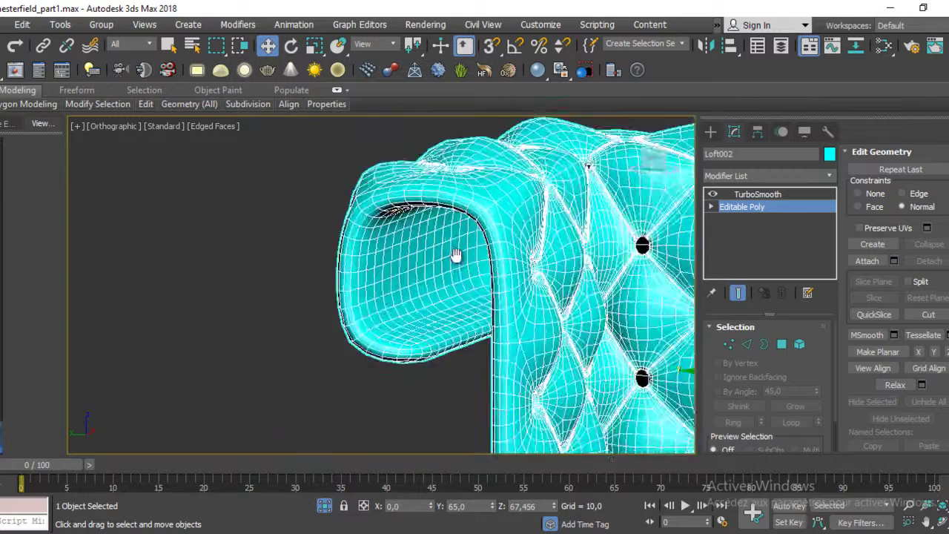
pyautogui.scroll(-3, 379, 253)
# Unhide the green sofa parts, inspect the smoothed tufting, then return to the base mesh in Edge mode.
pyautogui.click(324, 506)
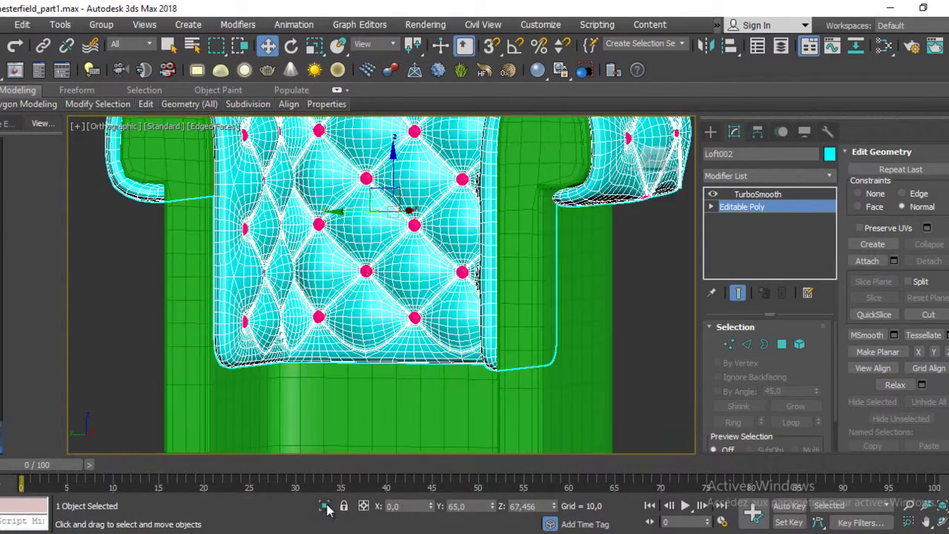
pyautogui.moveTo(397, 248)
pyautogui.keyDown('alt'); pyautogui.mouseDown(button='middle')
pyautogui.moveTo(636, 291)
pyautogui.moveTo(212, 292)
pyautogui.mouseUp(button='middle'); pyautogui.keyUp('alt')
pyautogui.scroll(2, 212, 292)
pyautogui.scroll(2, 266, 301)
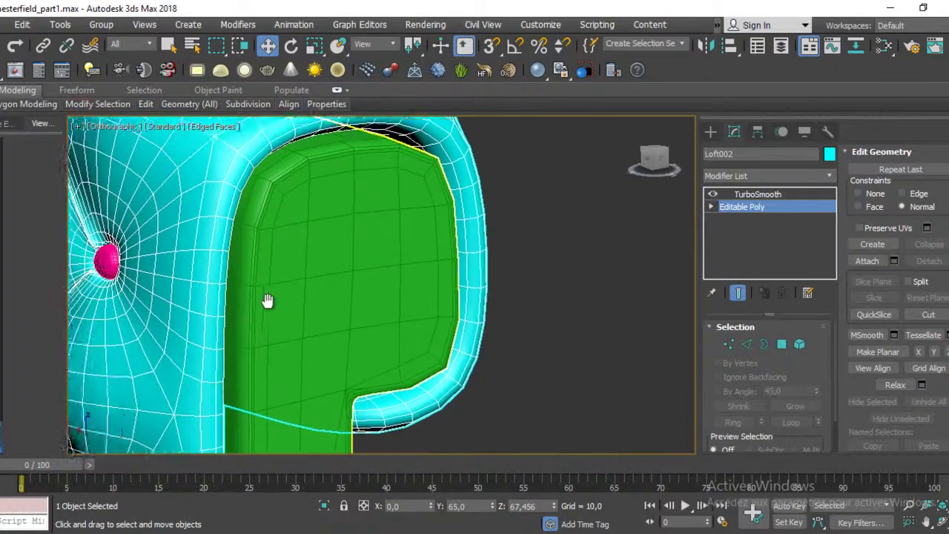
pyautogui.scroll(2, 285, 380)
pyautogui.moveTo(285, 380); pyautogui.dragTo(282, 391, button='middle')
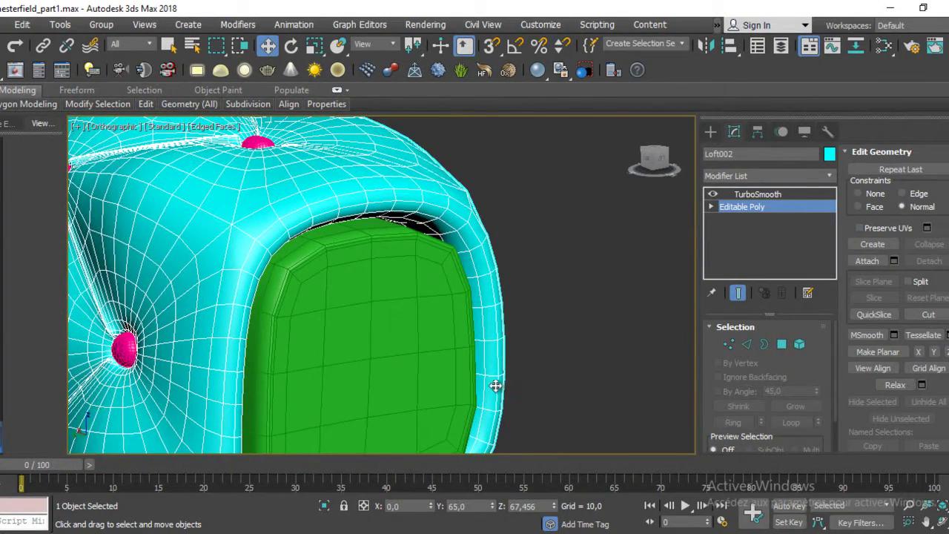
pyautogui.moveTo(495, 386); pyautogui.dragTo(451, 260, button='middle')
pyautogui.scroll(-2, 275, 233)
pyautogui.scroll(-1, 211, 393)
pyautogui.scroll(-1, 211, 393)
pyautogui.keyDown('alt'); pyautogui.moveTo(211, 393); pyautogui.dragTo(434, 212, button='middle'); pyautogui.keyUp('alt')
pyautogui.scroll(2, 436, 214)
pyautogui.scroll(-1, 438, 223)
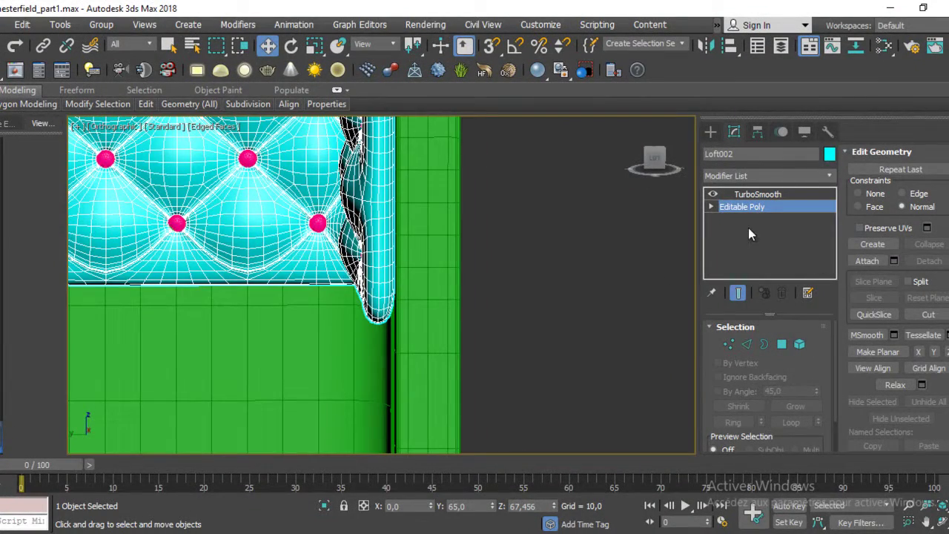
pyautogui.click(739, 295)
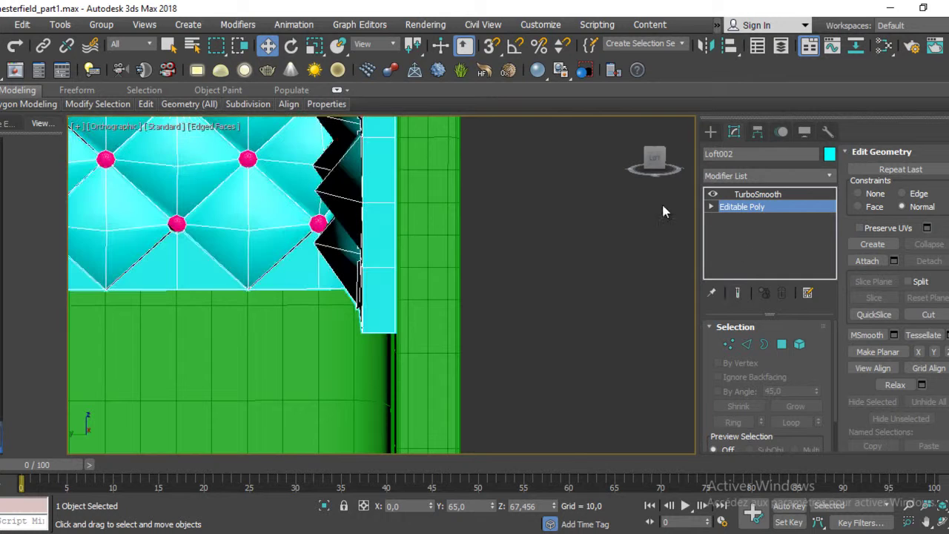
pyautogui.click(745, 346)
# Select an edge on the cyan panel and extend it to its full edge ring.
pyautogui.click(380, 268)
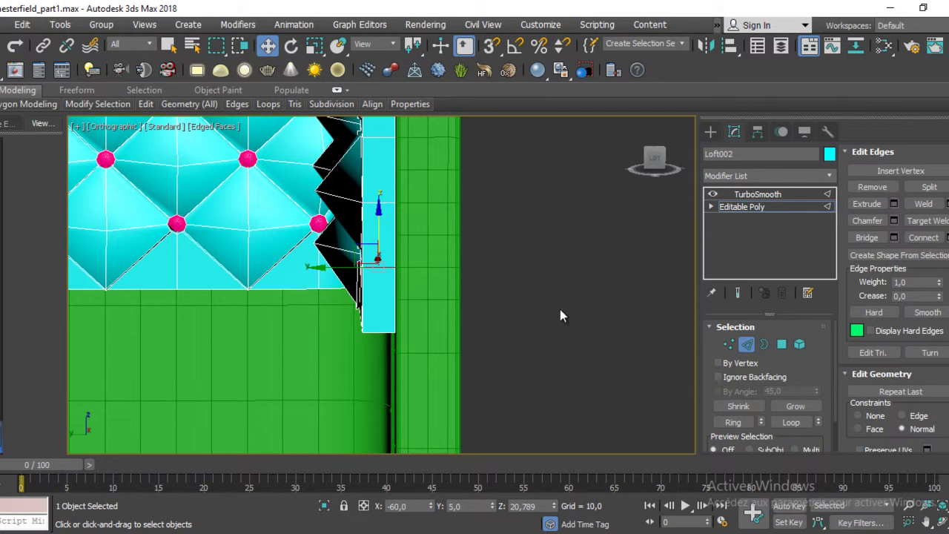
pyautogui.click(736, 421)
pyautogui.scroll(-3, 455, 317)
pyautogui.scroll(-3, 402, 322)
pyautogui.moveTo(403, 322)
pyautogui.keyDown('alt'); pyautogui.mouseDown(button='middle')
pyautogui.moveTo(429, 258)
pyautogui.moveTo(415, 220)
pyautogui.moveTo(385, 205)
pyautogui.moveTo(372, 270)
pyautogui.moveTo(438, 338)
pyautogui.mouseUp(button='middle'); pyautogui.keyUp('alt')
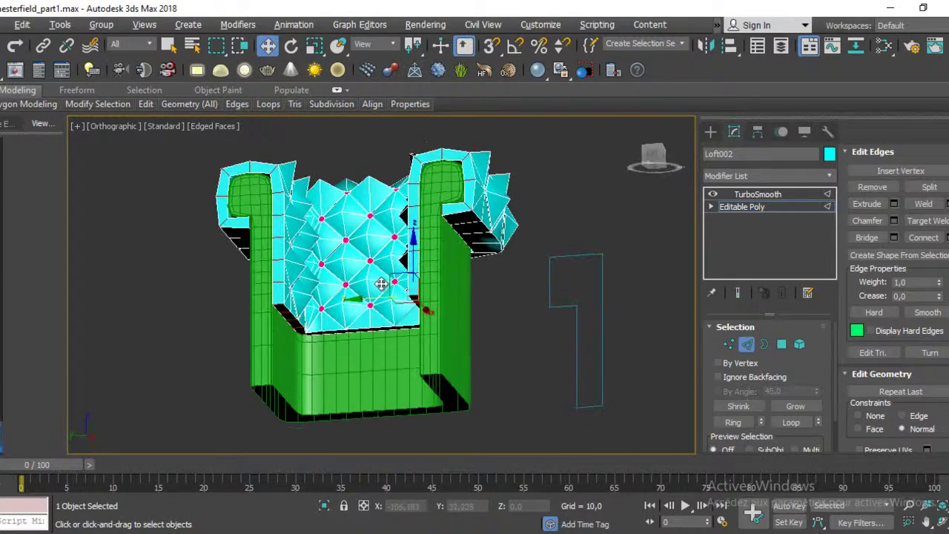
pyautogui.moveTo(420, 303)
pyautogui.keyDown('alt'); pyautogui.mouseDown(button='middle')
pyautogui.moveTo(385, 245)
pyautogui.moveTo(560, 178)
pyautogui.moveTo(428, 284)
pyautogui.moveTo(430, 318)
pyautogui.moveTo(420, 328)
pyautogui.mouseUp(button='middle'); pyautogui.keyUp('alt')
pyautogui.scroll(5, 423, 292)
pyautogui.scroll(-3, 329, 282)
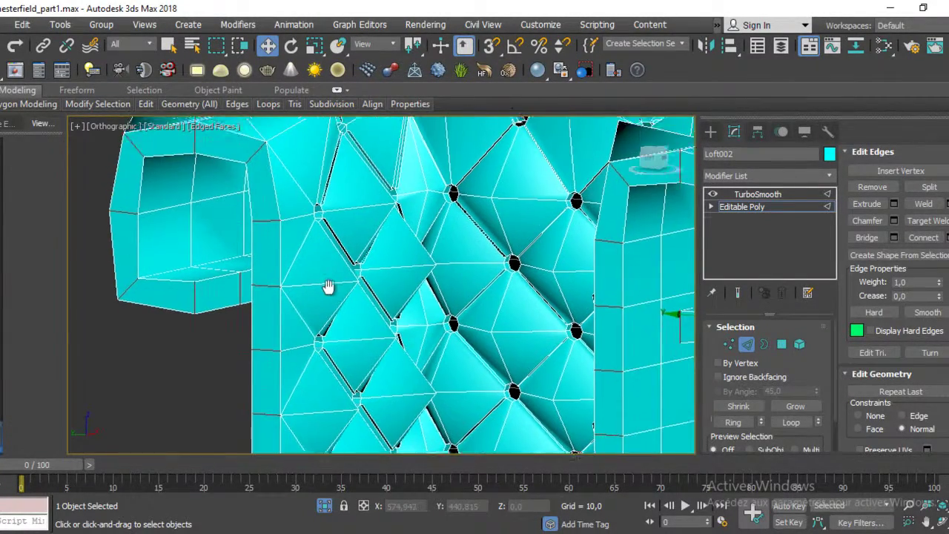
pyautogui.scroll(-3, 328, 303)
pyautogui.keyDown('alt'); pyautogui.moveTo(328, 303); pyautogui.dragTo(445, 326, button='middle'); pyautogui.keyUp('alt')
pyautogui.moveTo(515, 324); pyautogui.dragTo(472, 284, button='middle')
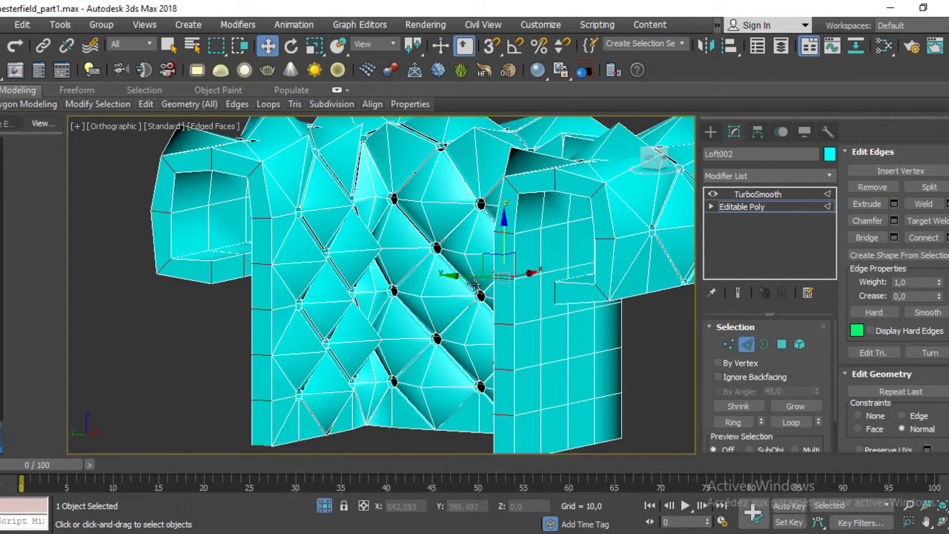
# Connect the selected edge ring to add edges through the armrest frames.
pyautogui.click(782, 346)
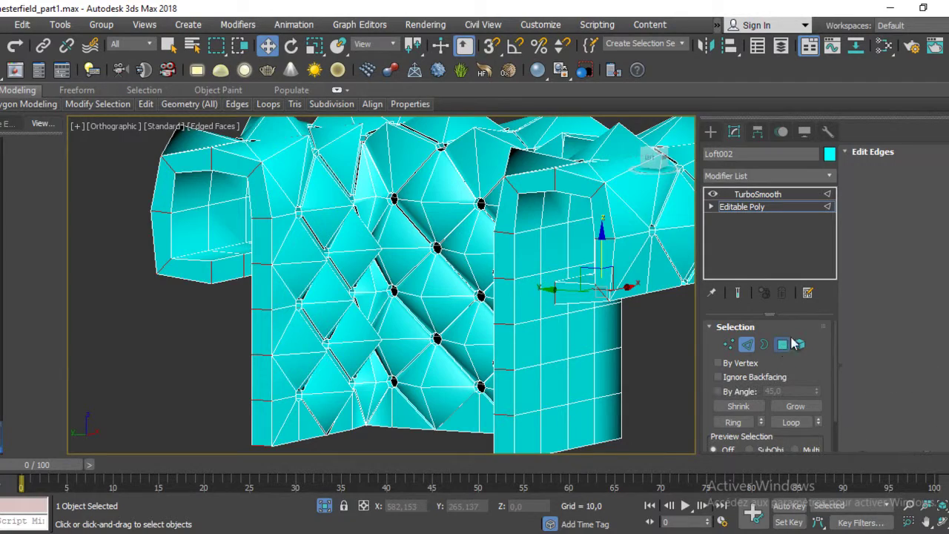
pyautogui.moveTo(501, 320)
pyautogui.keyDown('alt'); pyautogui.mouseDown(button='middle')
pyautogui.moveTo(480, 289)
pyautogui.moveTo(270, 380)
pyautogui.moveTo(561, 284)
pyautogui.moveTo(555, 364)
pyautogui.moveTo(599, 403)
pyautogui.mouseUp(button='middle'); pyautogui.keyUp('alt')
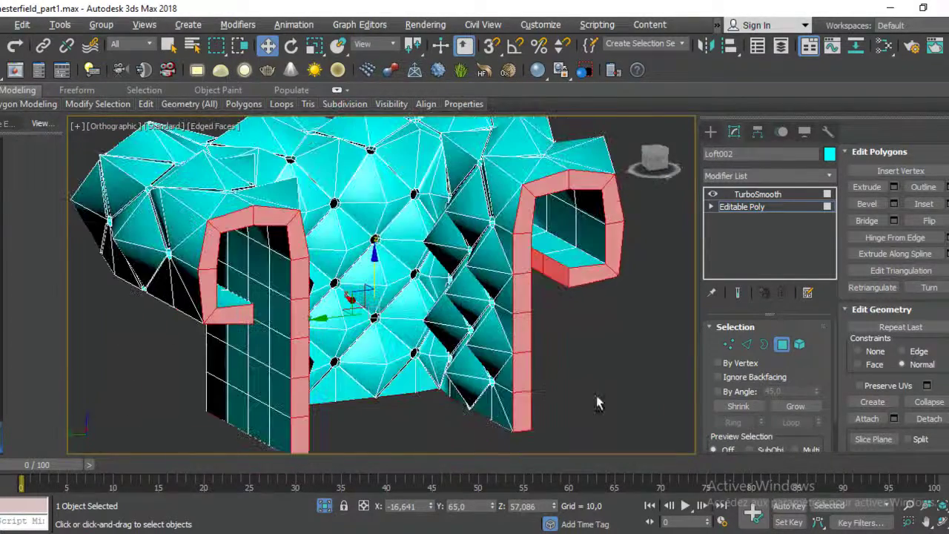
pyautogui.click(746, 345)
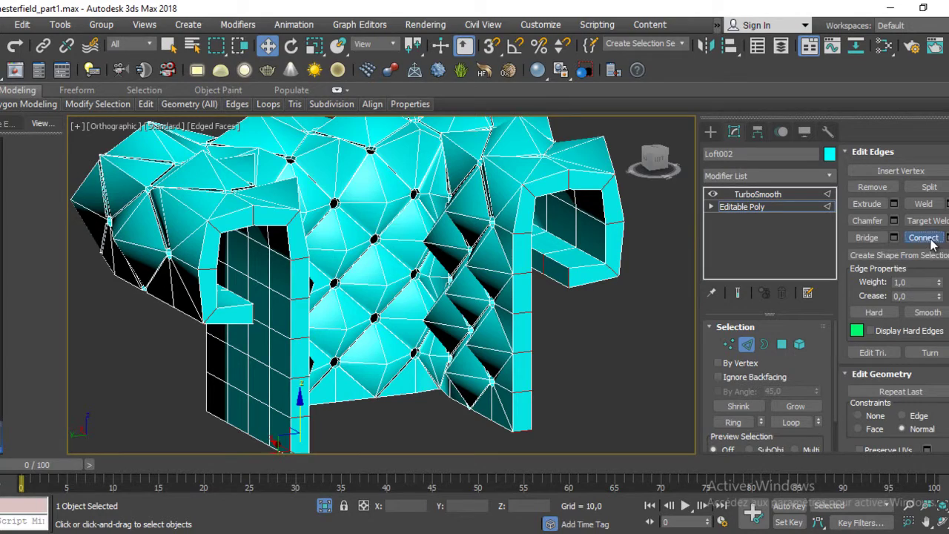
pyautogui.click(928, 238)
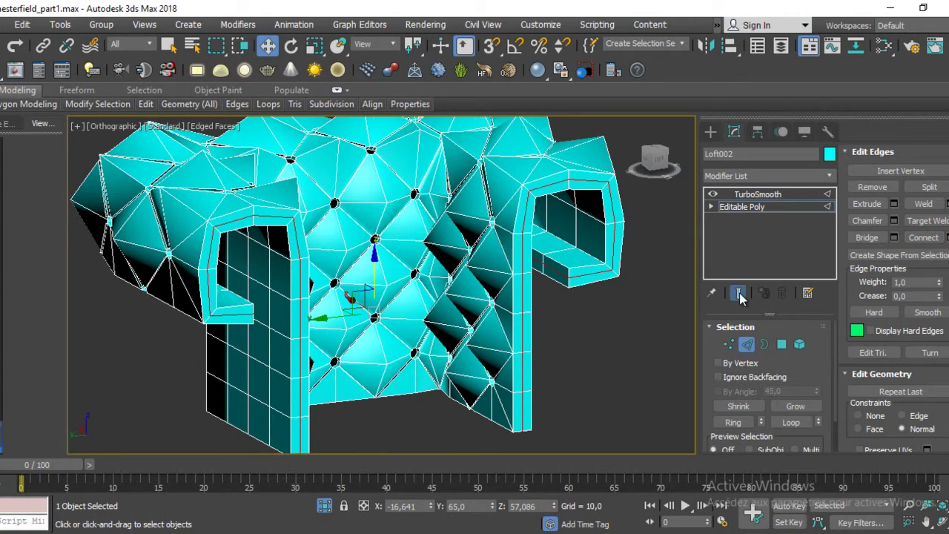
# Preview the TurboSmooth result around the new armrest edges.
pyautogui.click(739, 294)
pyautogui.keyDown('alt'); pyautogui.moveTo(589, 287); pyautogui.dragTo(519, 296, button='middle'); pyautogui.keyUp('alt')
pyautogui.scroll(5, 517, 382)
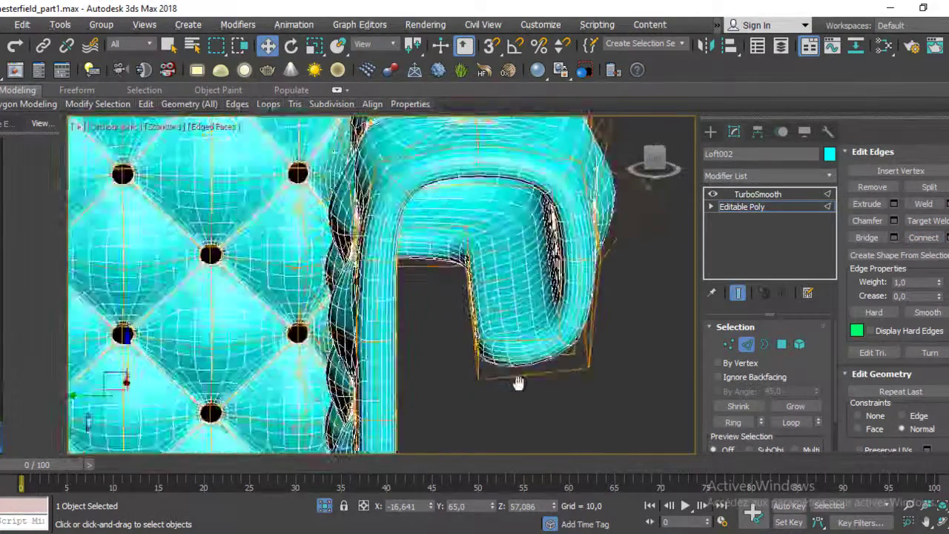
pyautogui.scroll(3, 517, 383)
pyautogui.moveTo(517, 383)
pyautogui.keyDown('alt'); pyautogui.mouseDown(button='middle')
pyautogui.moveTo(508, 218)
pyautogui.moveTo(526, 400)
pyautogui.mouseUp(button='middle'); pyautogui.keyUp('alt')
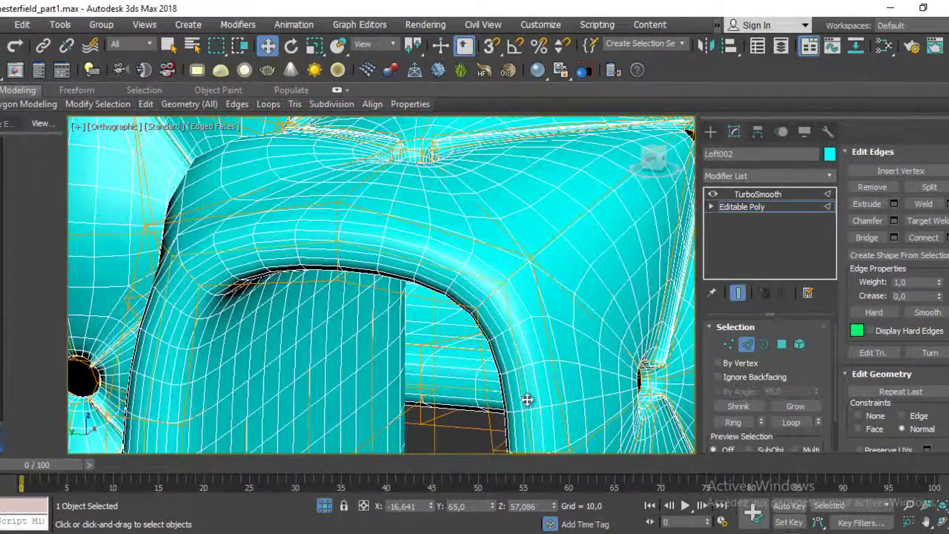
pyautogui.scroll(-2, 451, 311)
pyautogui.scroll(-1, 451, 311)
pyautogui.scroll(-3, 411, 241)
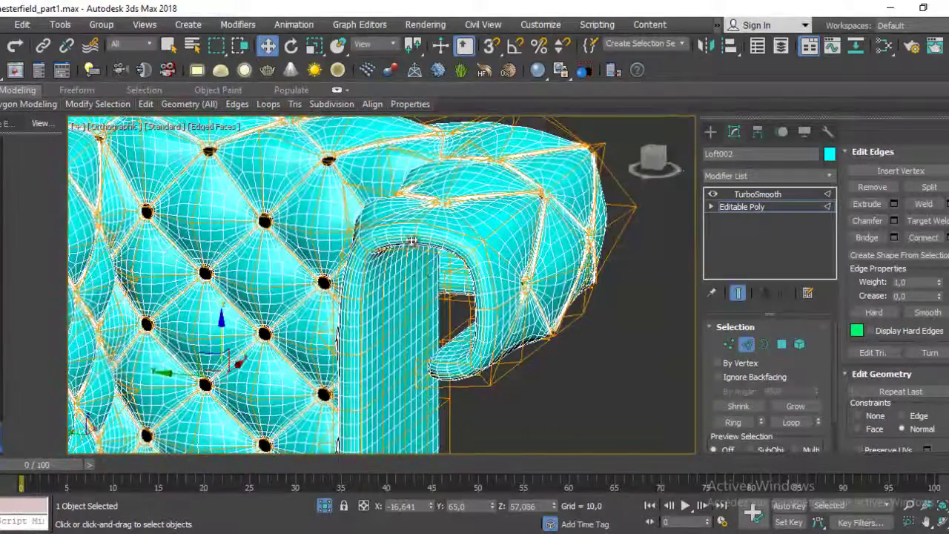
pyautogui.scroll(-3, 412, 241)
pyautogui.scroll(-3, 411, 241)
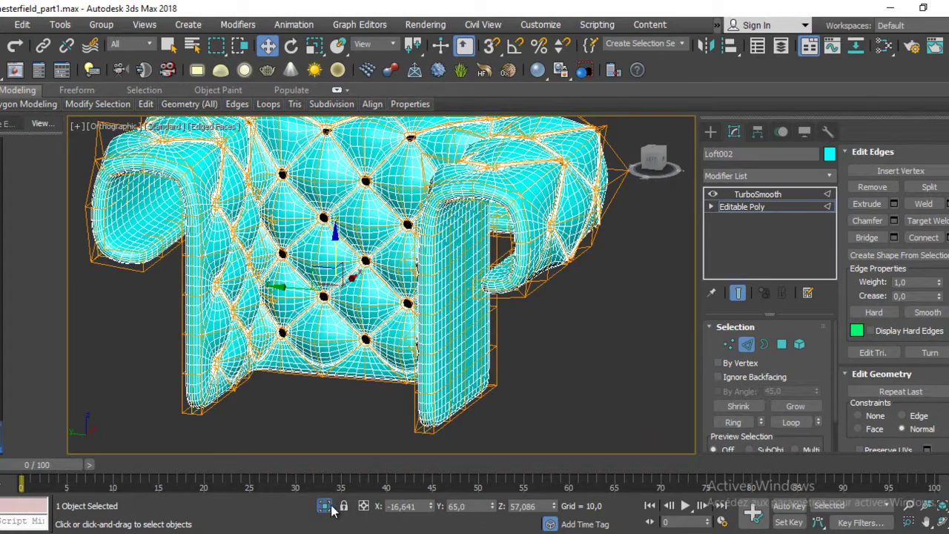
# Unhide the green sofa parts and bring up the leather Chesterfield reference photo.
pyautogui.click(329, 505)
pyautogui.moveTo(432, 267)
pyautogui.keyDown('alt'); pyautogui.mouseDown(button='middle')
pyautogui.moveTo(492, 271)
pyautogui.moveTo(491, 322)
pyautogui.moveTo(467, 261)
pyautogui.mouseUp(button='middle'); pyautogui.keyUp('alt')
pyautogui.scroll(3, 491, 321)
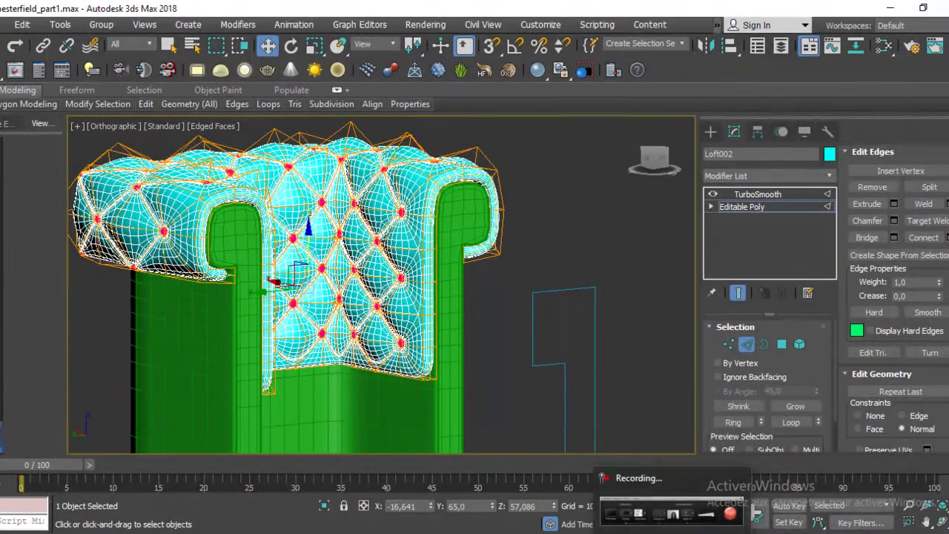
pyautogui.click(637, 493)
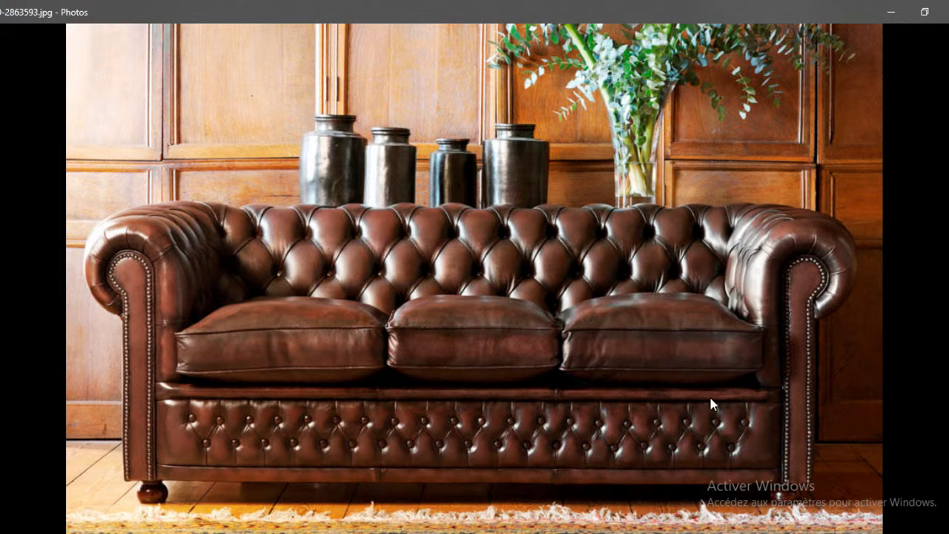
# Advance past the 2 seater dimension sketch to the cream tufted armchair photo.
pyautogui.press('Right')
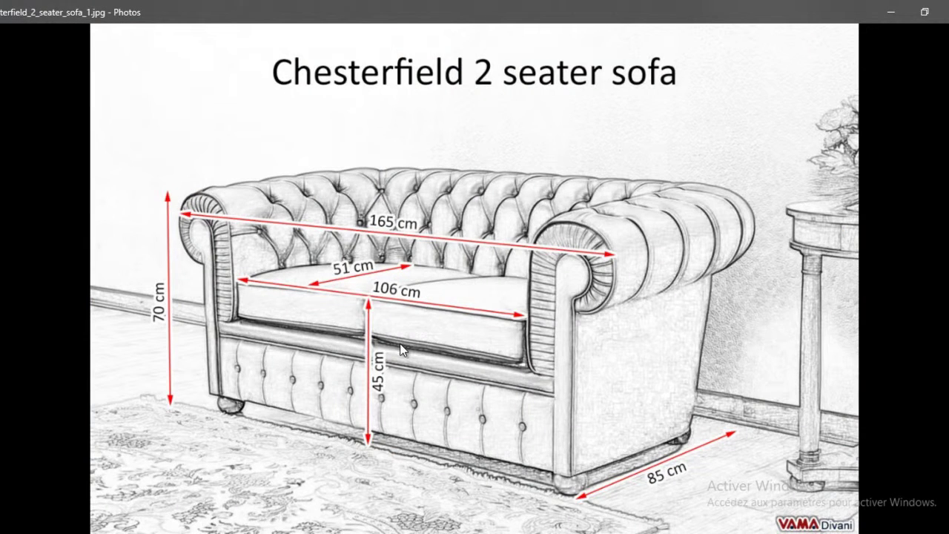
pyautogui.press('Right')
pyautogui.press('Right')
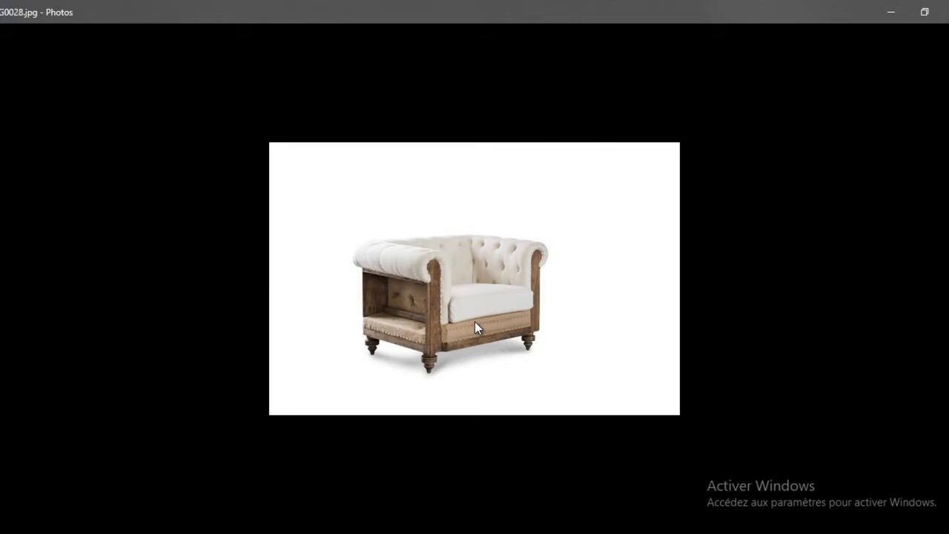